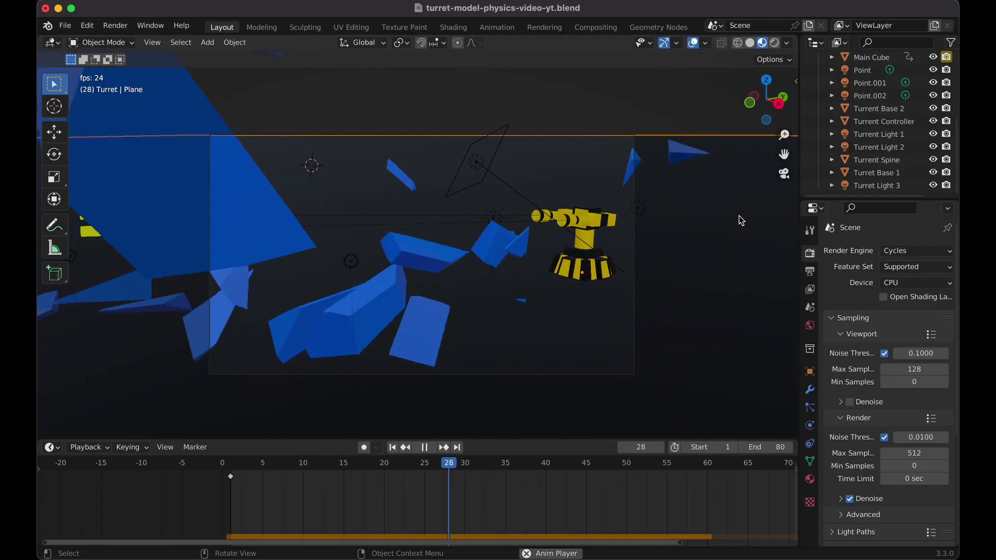
Switch the viewport to rendered shading and preview the finished turret animation.
{"action": "left_click", "coordinate": [775, 43]}
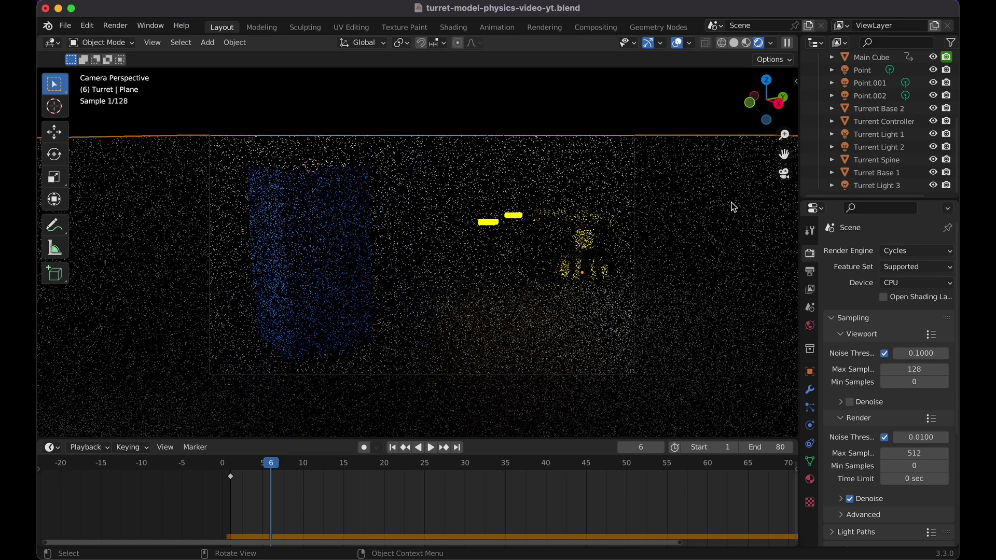
{"action": "key", "text": "space"}
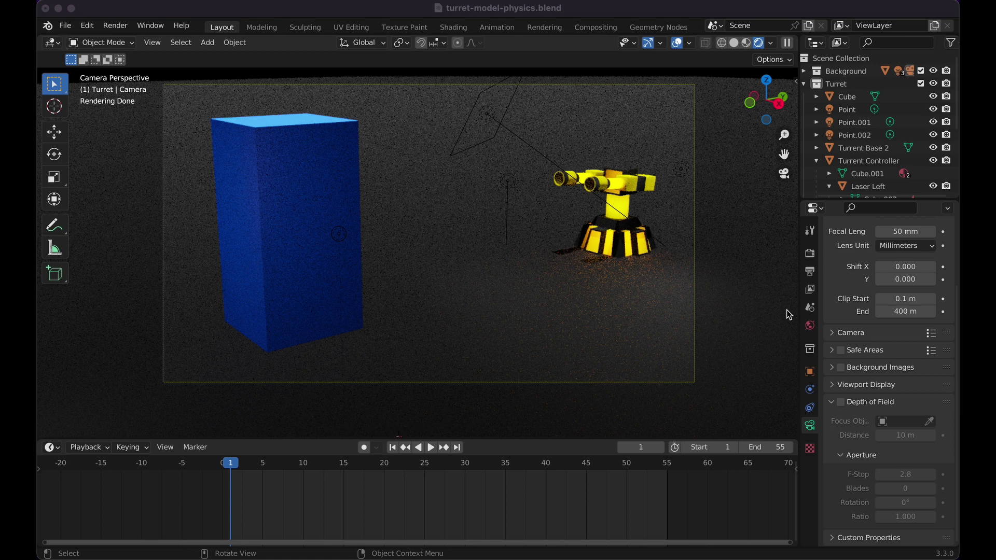
Select the turret head (Turrent Controller) and examine the child objects beneath it in the scene hierarchy.
{"action": "left_click", "coordinate": [615, 204]}
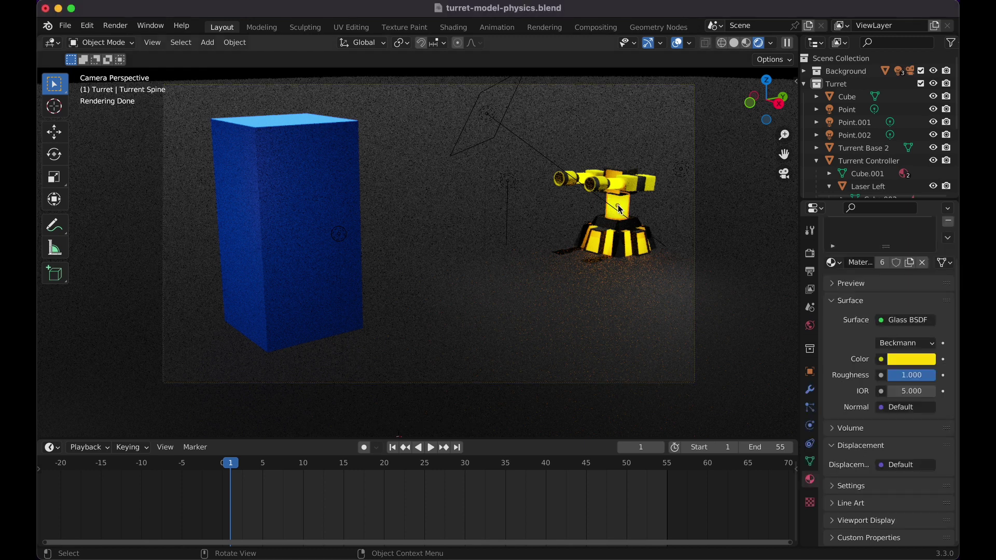
{"action": "left_click", "coordinate": [614, 171]}
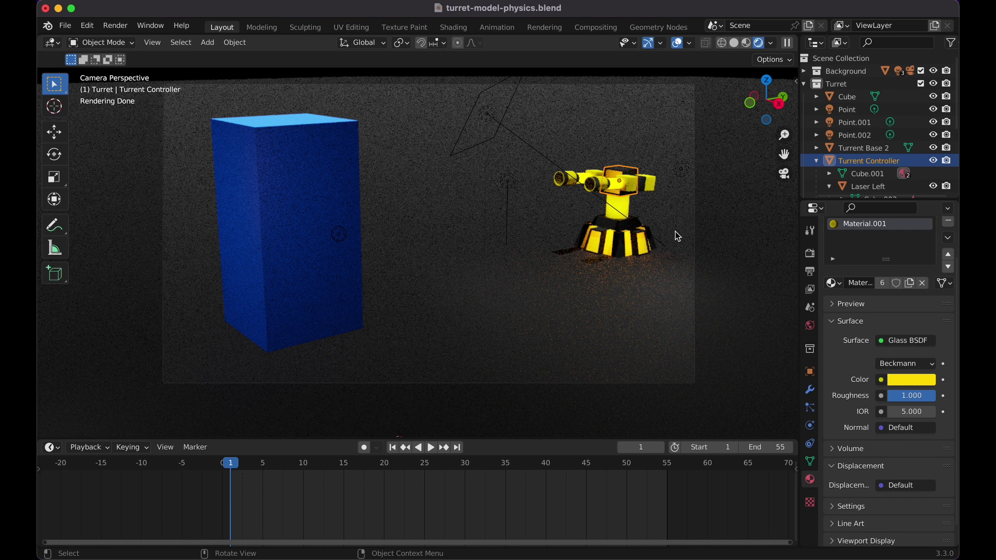
{"action": "left_click", "coordinate": [644, 187]}
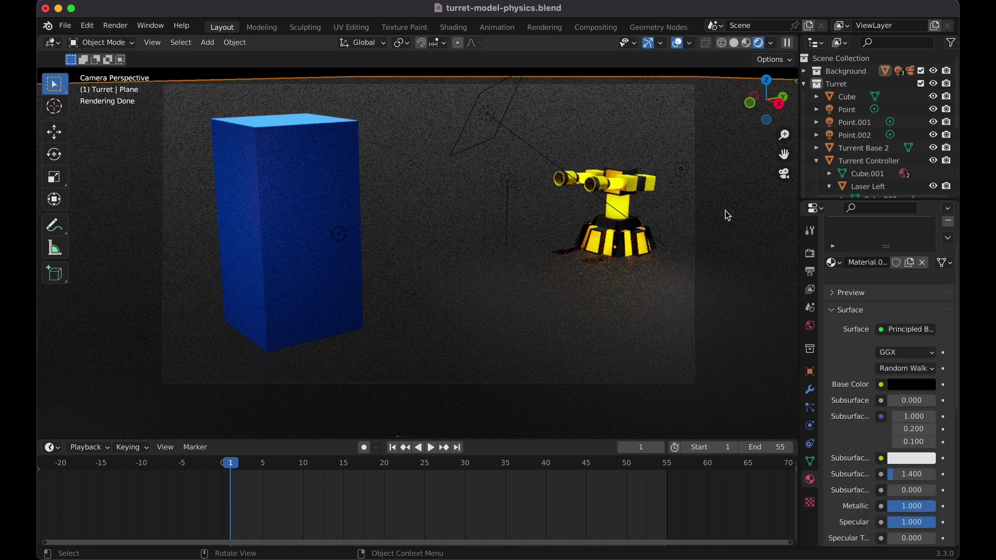
{"action": "left_click", "coordinate": [616, 172]}
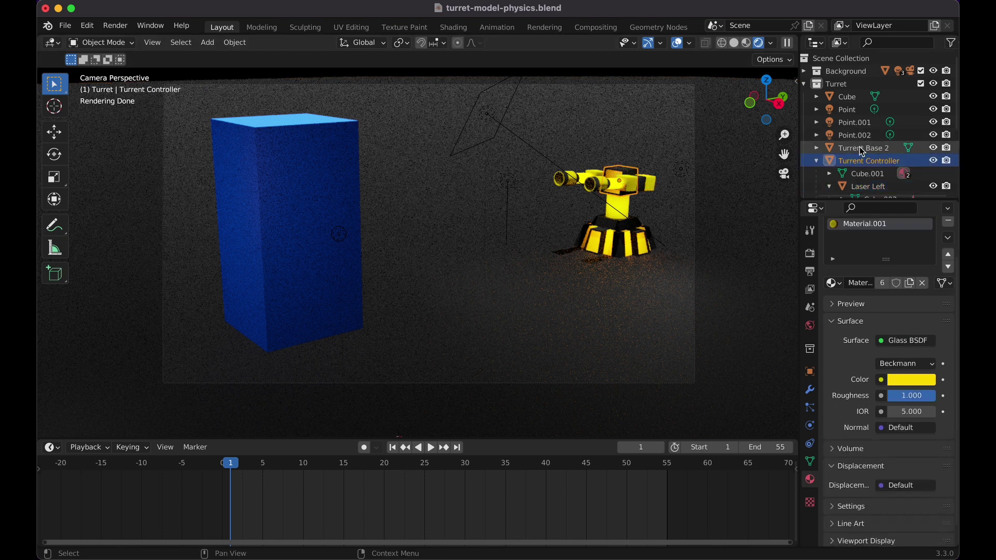
{"action": "scroll", "coordinate": [861, 147], "scroll_direction": "down", "scroll_amount": 5}
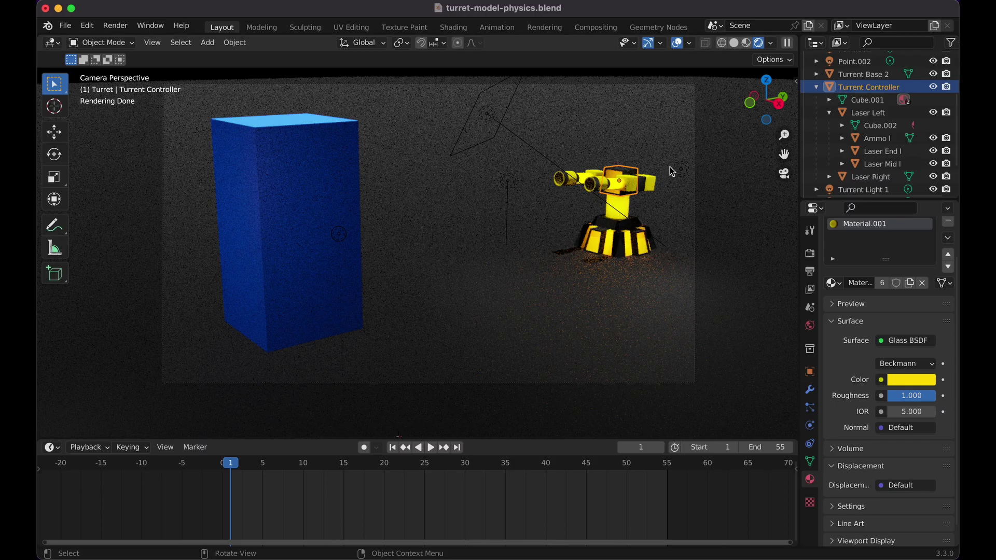
{"action": "key", "text": "r"}
{"action": "key", "text": "z"}
{"action": "key", "text": "Escape"}
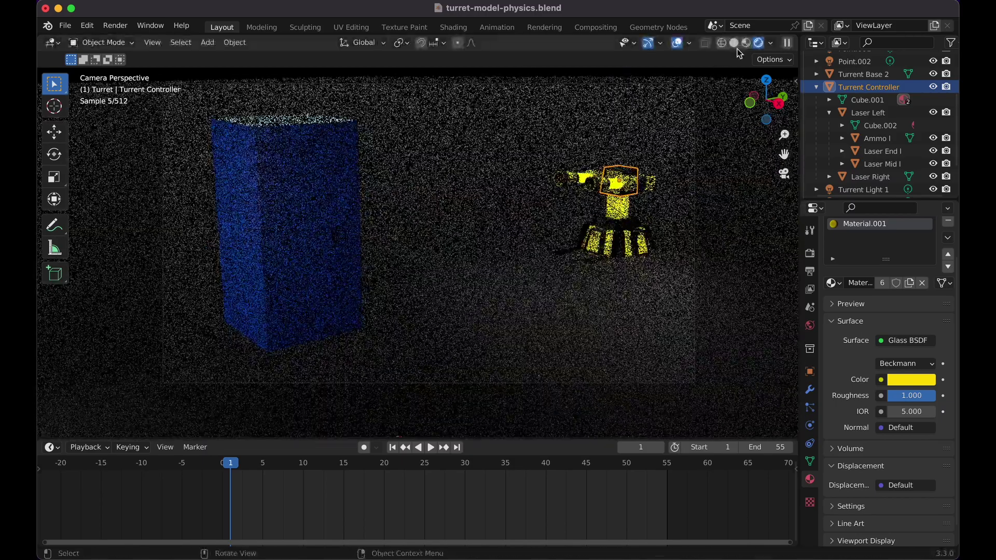
Switch the viewport to Material Preview shading and try rotating the Turrent Controller about the Z axis.
{"action": "left_click", "coordinate": [762, 43]}
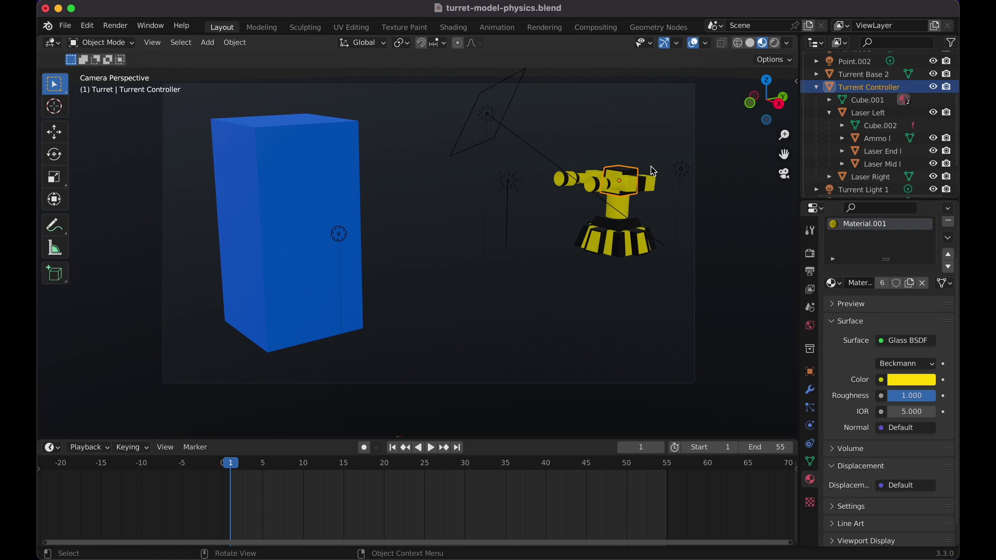
{"action": "key", "text": "r"}
{"action": "key", "text": "z"}
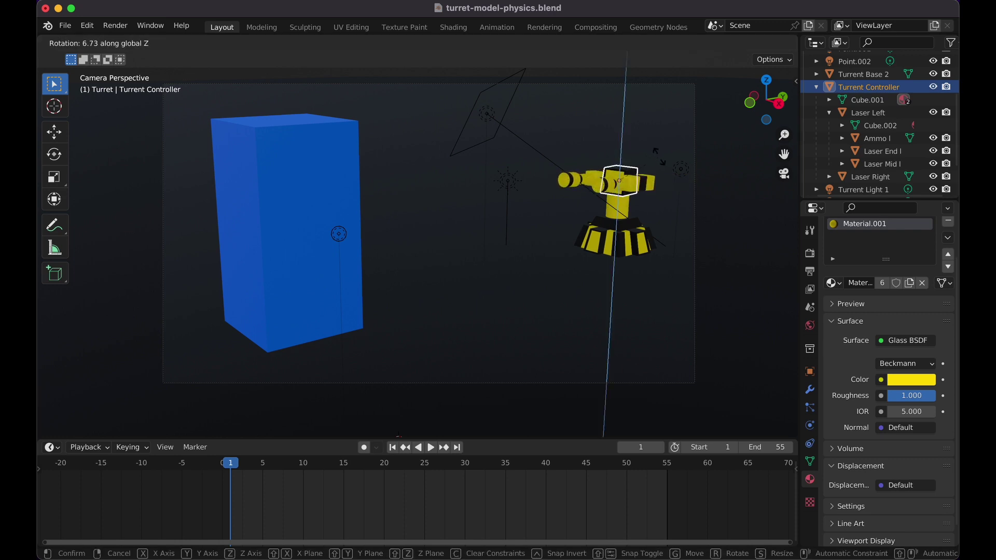
{"action": "key", "text": "z"}
{"action": "key", "text": "z"}
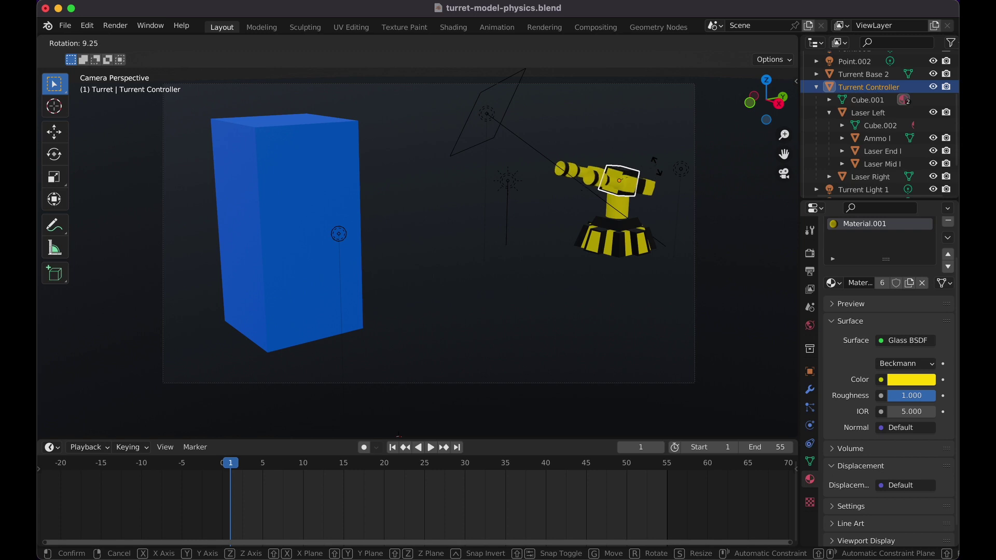
{"action": "key", "text": "Escape"}
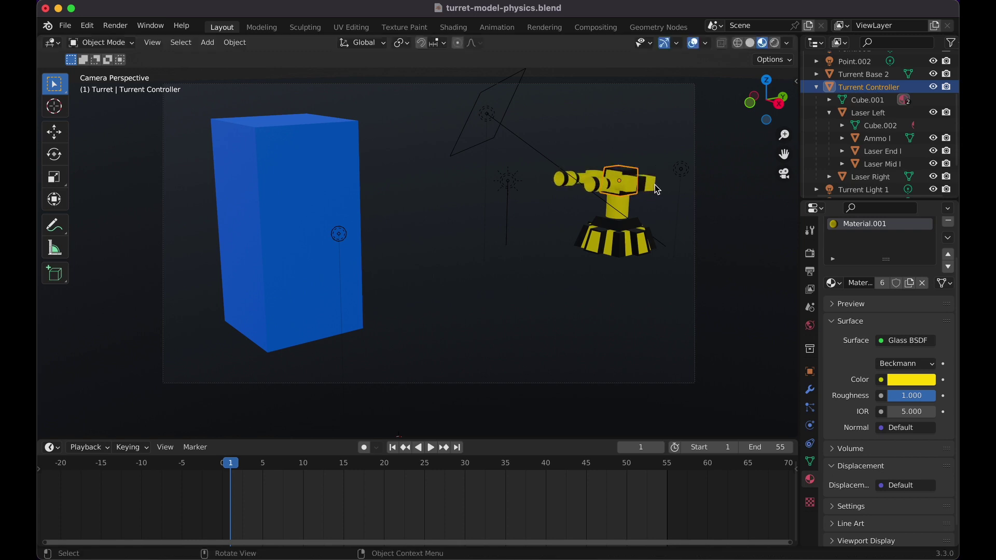
Examine the Turrent Controller's parenting by selecting it, its Laser Left child and the Ammo l object inside.
{"action": "left_click", "coordinate": [656, 185]}
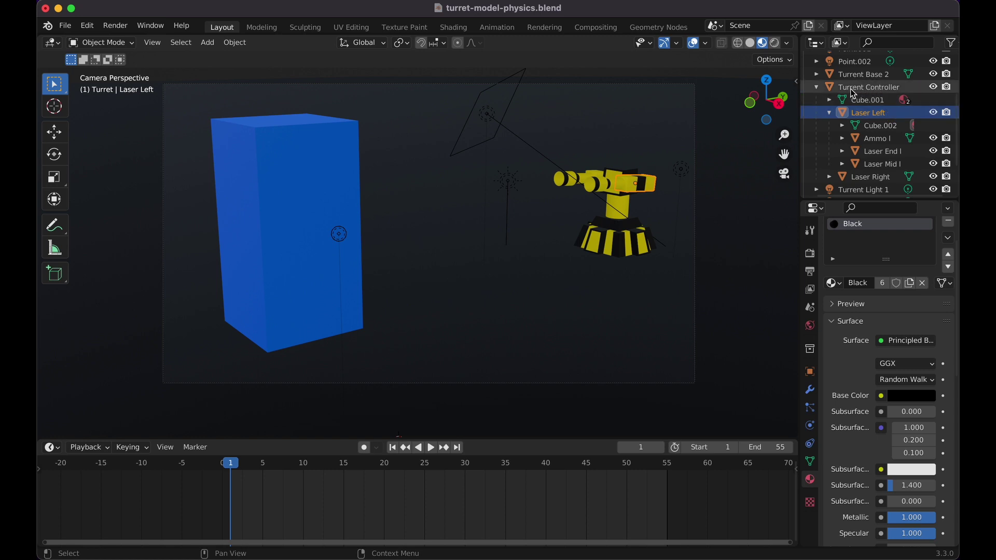
{"action": "left_click", "coordinate": [871, 88]}
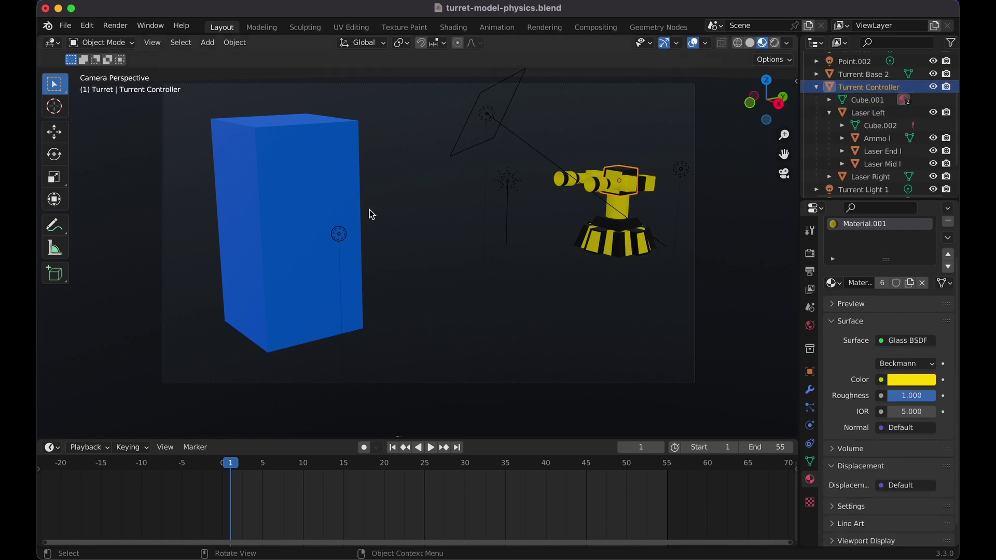
{"action": "left_click", "coordinate": [872, 115]}
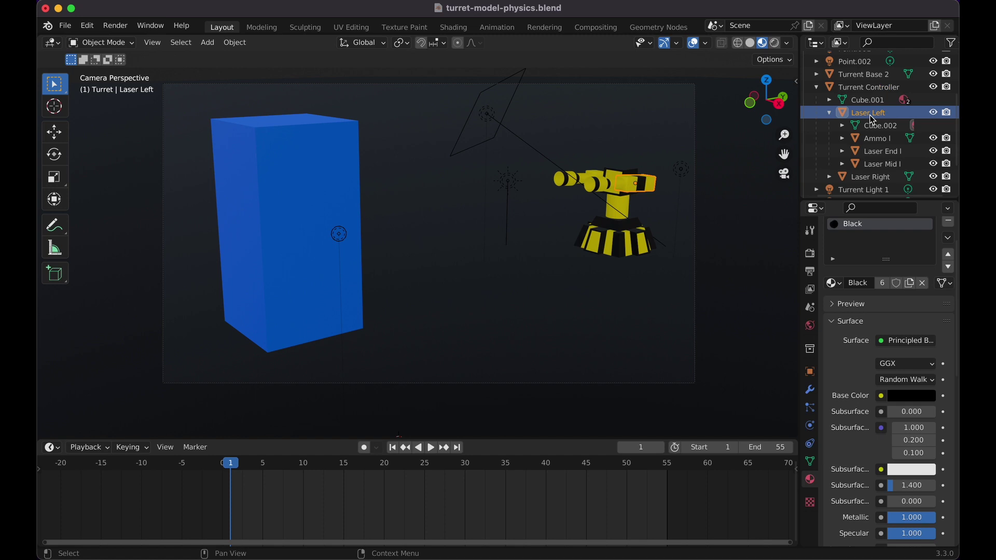
{"action": "left_click", "coordinate": [879, 141]}
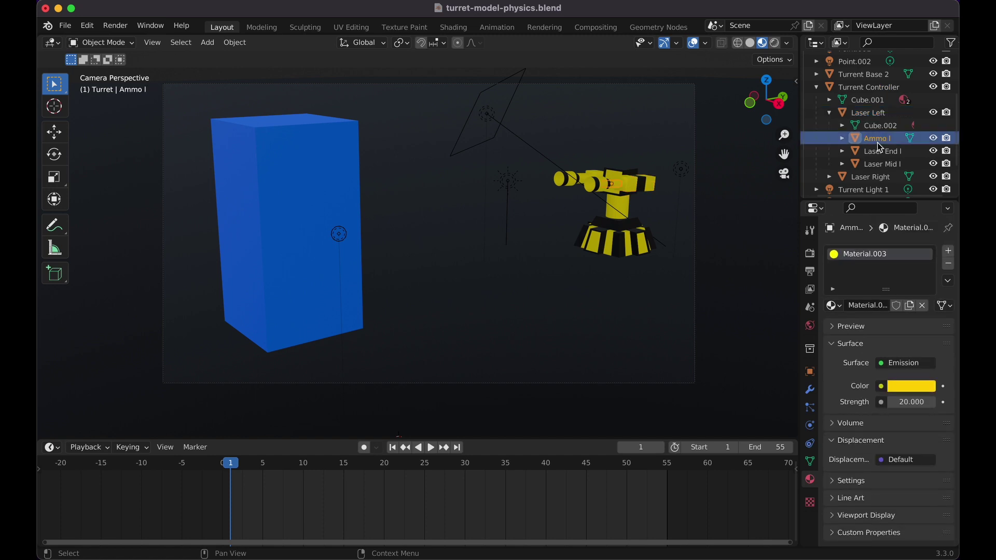
Collapse Laser Left, expand Laser Right and examine its children, selecting Laser Right and Ammo r.
{"action": "scroll", "coordinate": [881, 148], "scroll_direction": "down", "scroll_amount": 1}
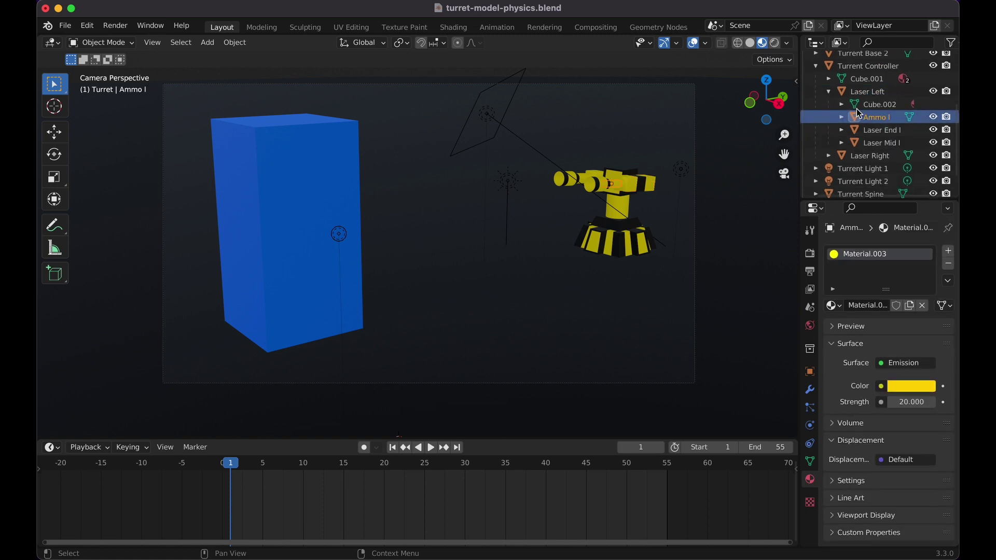
{"action": "left_click", "coordinate": [830, 94]}
{"action": "left_click", "coordinate": [830, 120]}
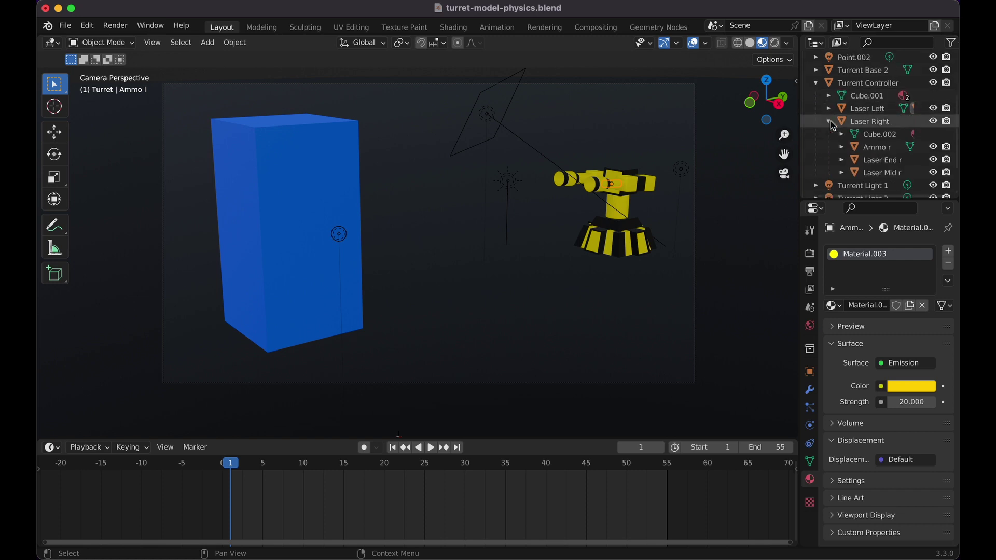
{"action": "left_click", "coordinate": [868, 122]}
{"action": "left_click", "coordinate": [882, 124]}
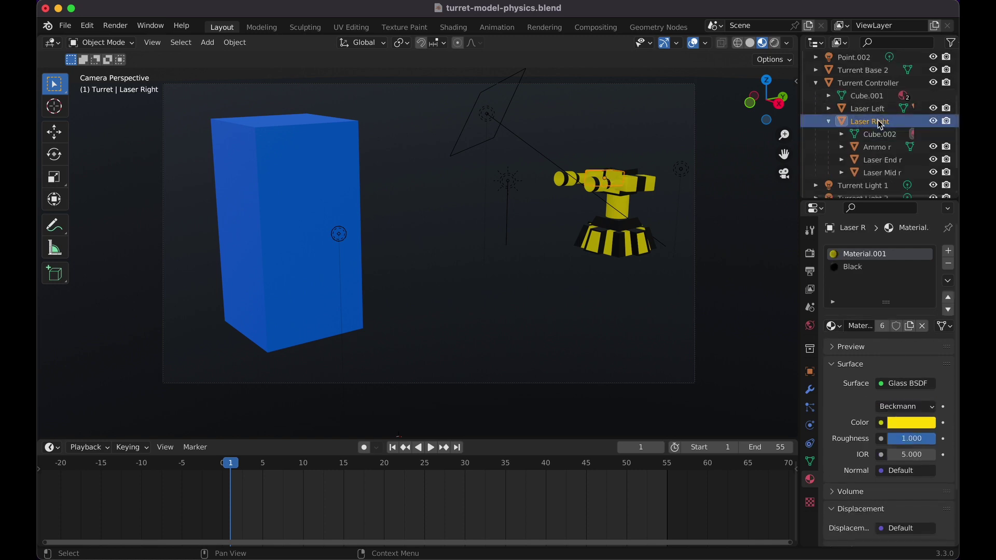
{"action": "scroll", "coordinate": [879, 133], "scroll_direction": "down", "scroll_amount": 1}
{"action": "left_click", "coordinate": [874, 136]}
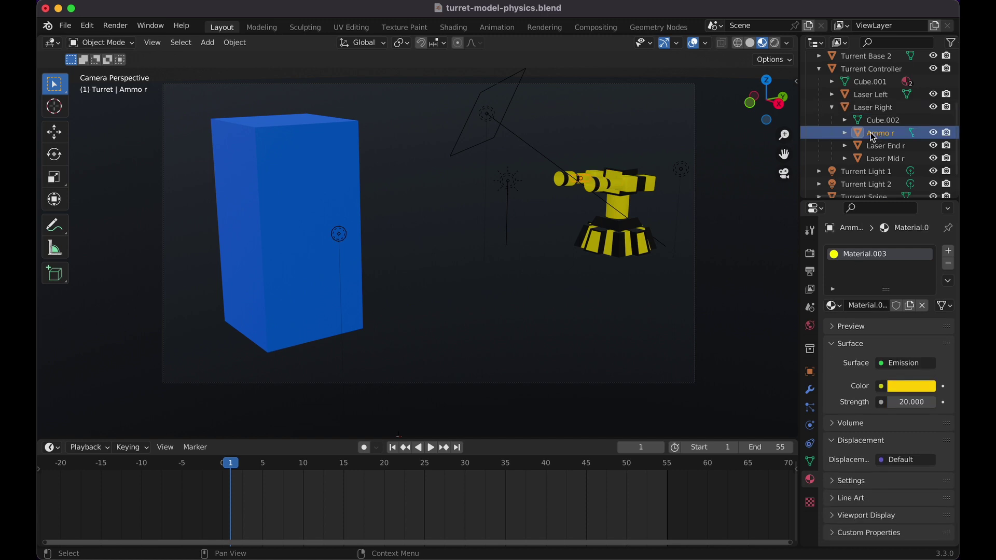
Select Ammo l in the turret's left laser and try moving it out along its local Z axis.
{"action": "scroll", "coordinate": [614, 189], "scroll_direction": "right", "scroll_amount": 10}
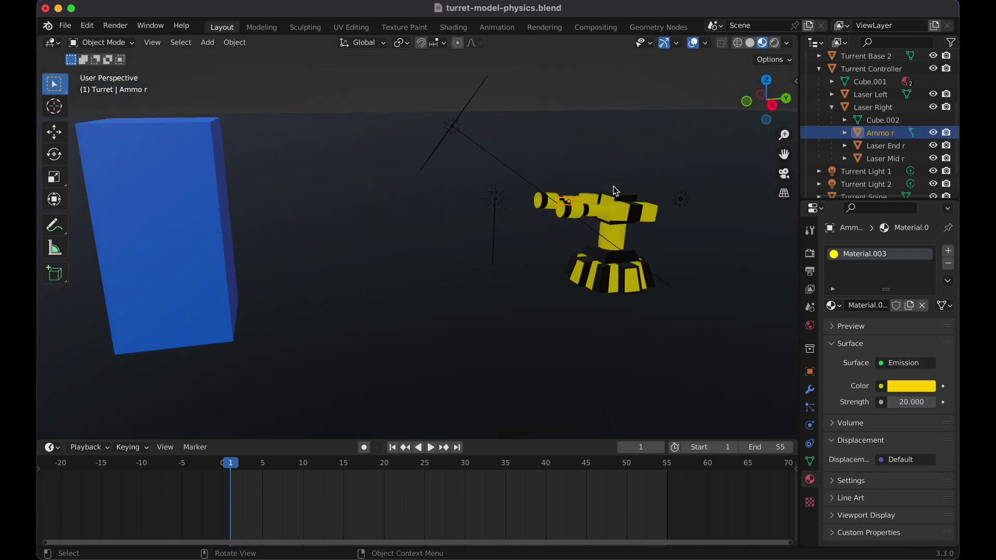
{"action": "scroll", "coordinate": [613, 186], "scroll_direction": "up", "scroll_amount": 3}
{"action": "left_click", "coordinate": [675, 196]}
{"action": "left_click", "coordinate": [677, 200]}
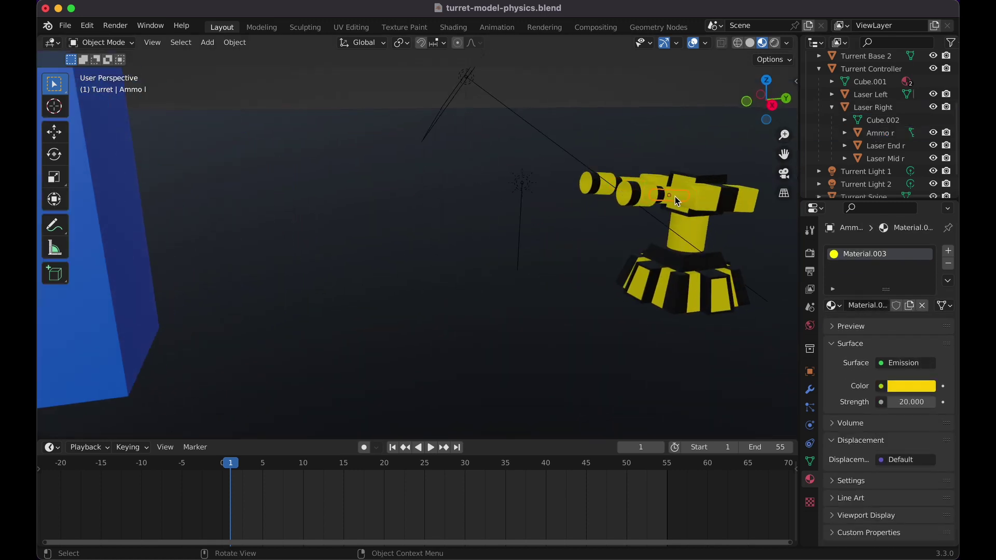
{"action": "key", "text": "g"}
{"action": "key", "text": "z"}
{"action": "key", "text": "z"}
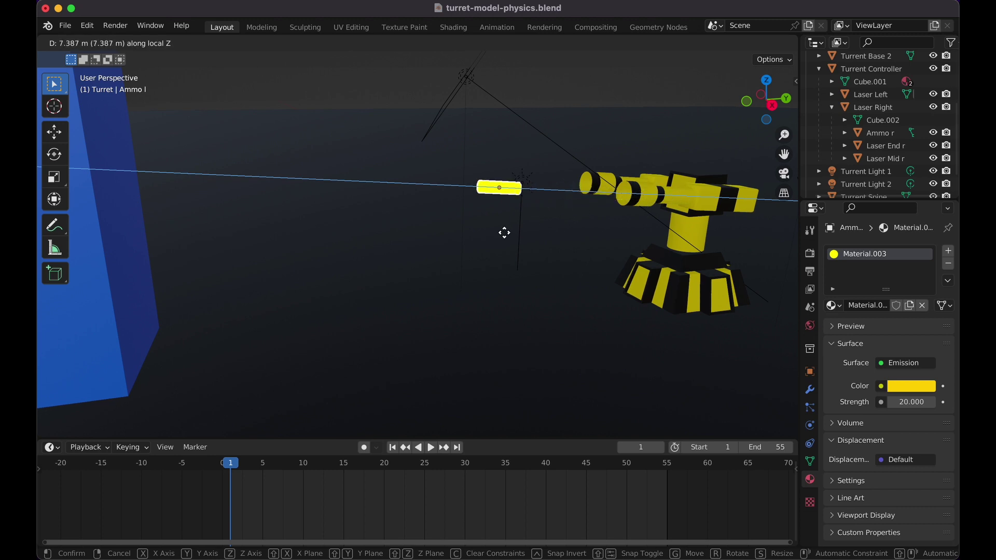
{"action": "right_click", "coordinate": [622, 234]}
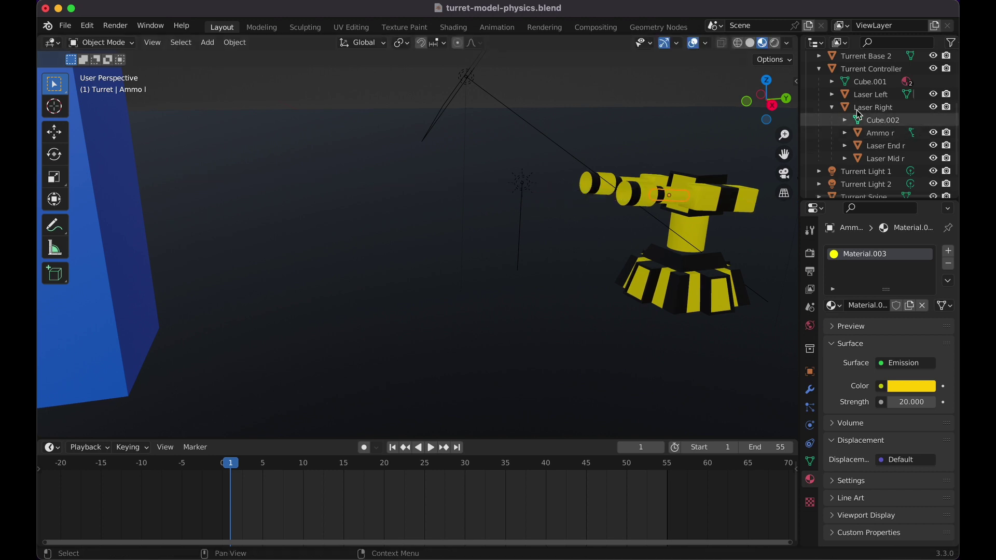
Select Ammo l and Ammo r together and try moving both out of the barrels along their local Z axis.
{"action": "left_click", "coordinate": [832, 94]}
{"action": "scroll", "coordinate": [889, 121], "scroll_direction": "down", "scroll_amount": 4}
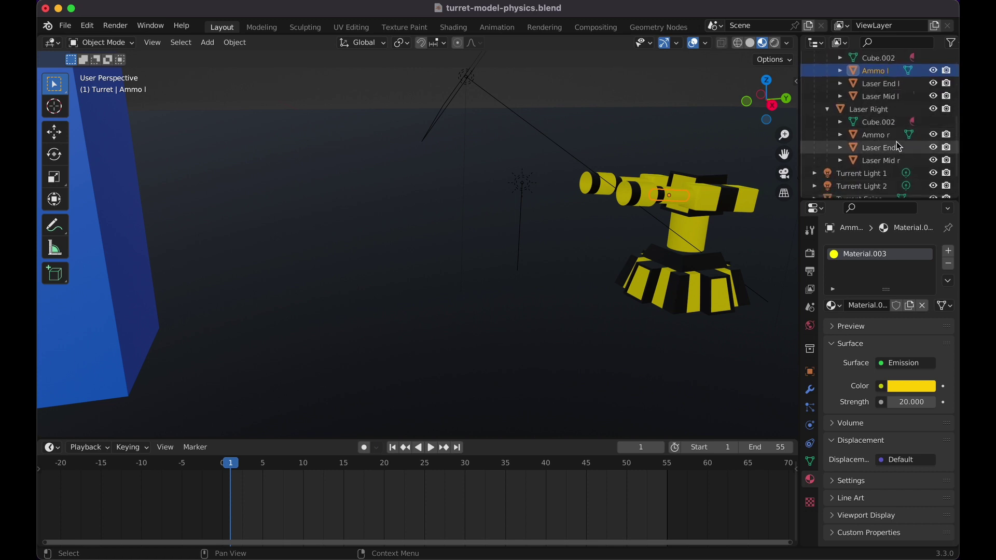
{"action": "left_click", "coordinate": [887, 136], "text": "ctrl"}
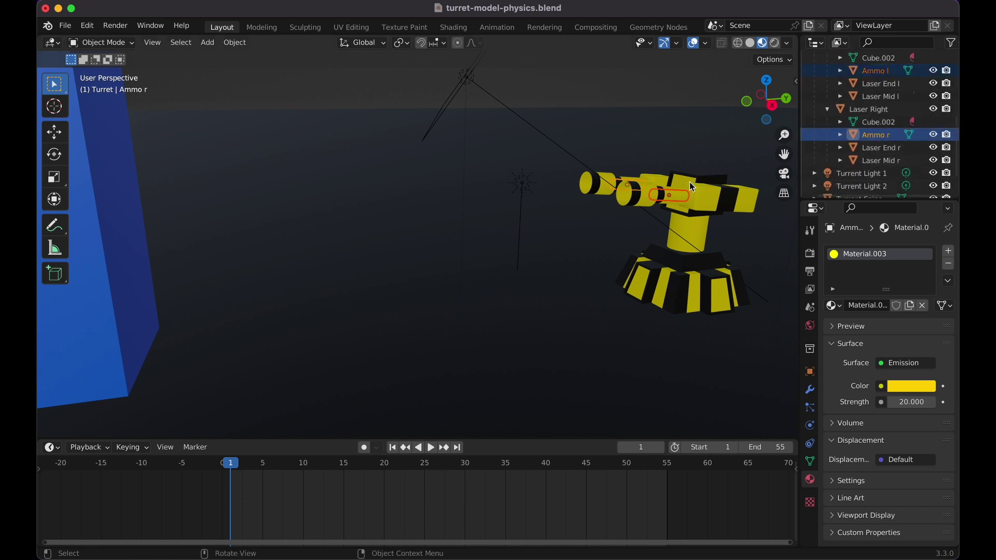
{"action": "key", "text": "g"}
{"action": "key", "text": "y"}
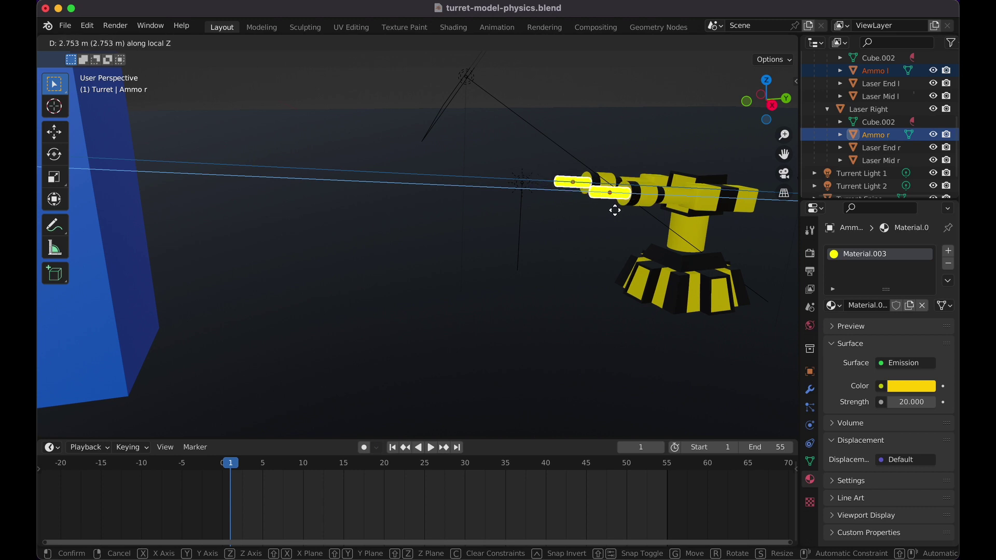
{"action": "key", "text": "Escape"}
Check the blue block's placement in front of the turret from the camera view and from the top view.
{"action": "scroll", "coordinate": [636, 222], "scroll_direction": "left", "scroll_amount": 10}
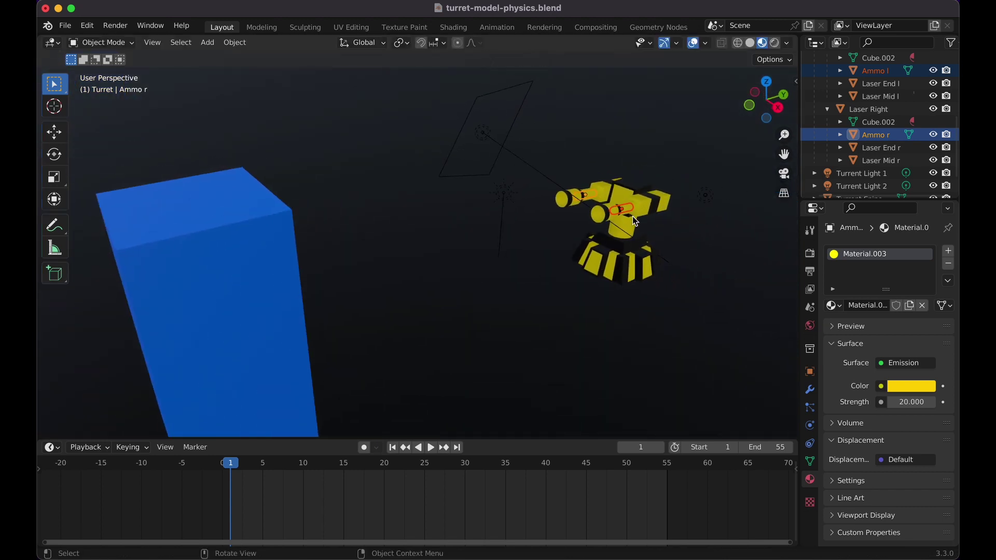
{"action": "scroll", "coordinate": [636, 222], "scroll_direction": "left", "scroll_amount": 6}
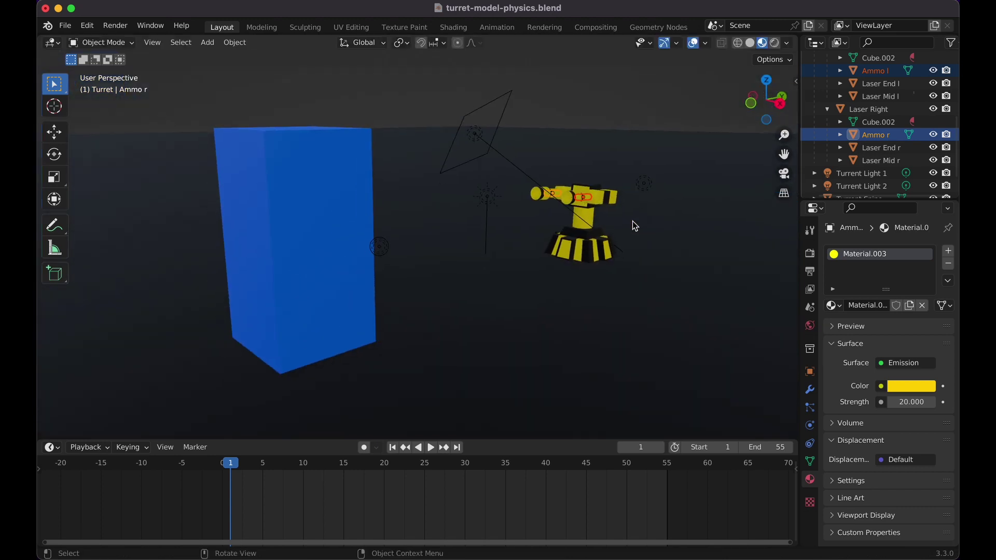
{"action": "key", "text": "KP_0"}
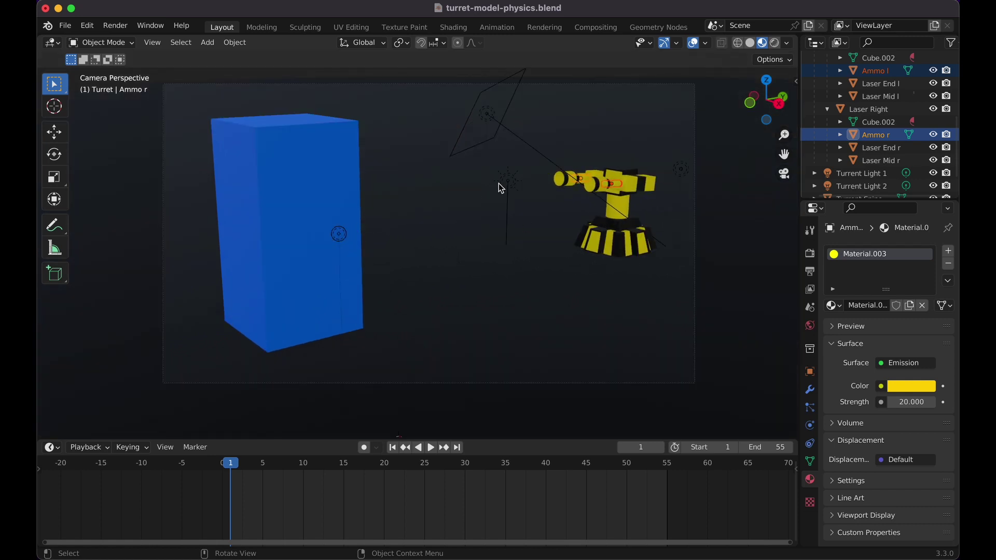
{"action": "left_click", "coordinate": [295, 243]}
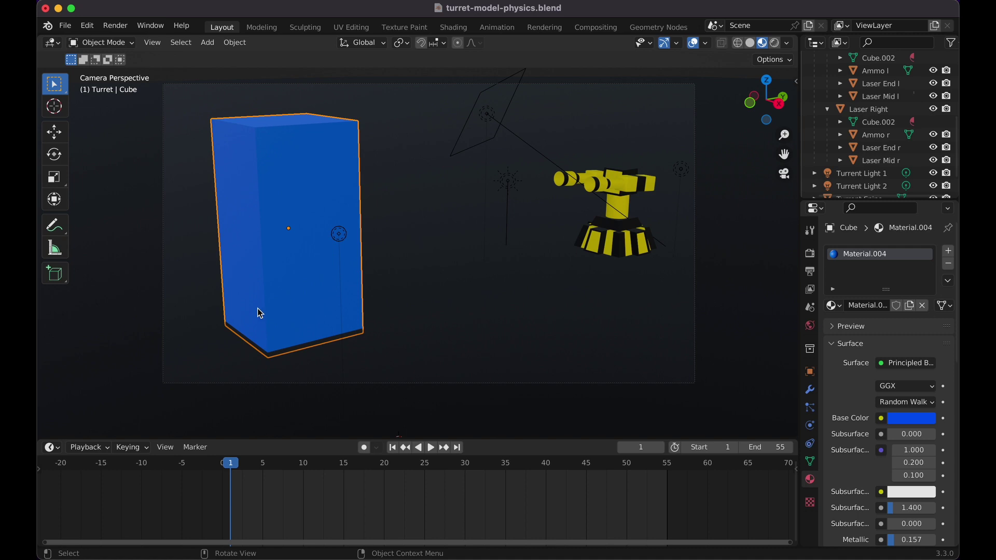
{"action": "key", "text": "KP_7"}
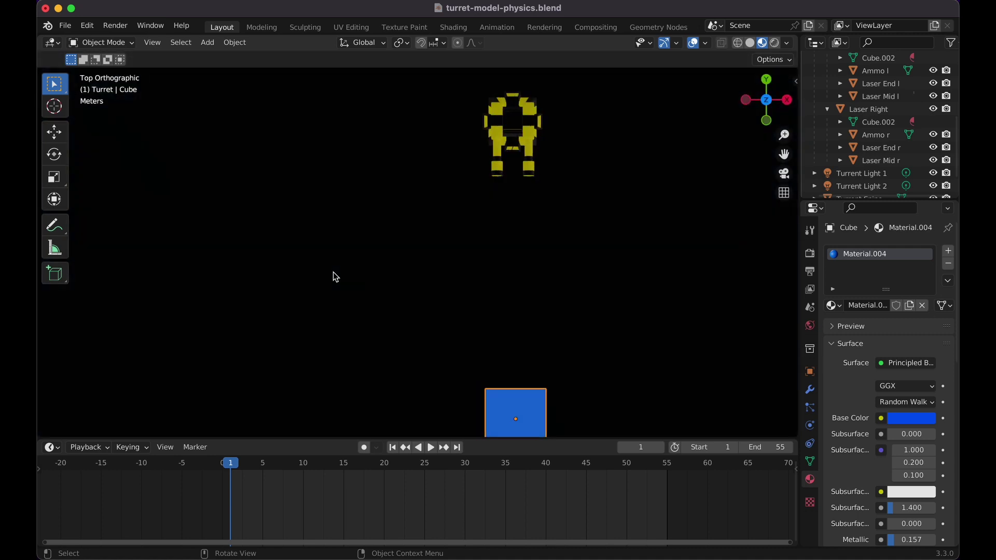
{"action": "scroll", "coordinate": [334, 272], "scroll_direction": "down", "scroll_amount": 1}
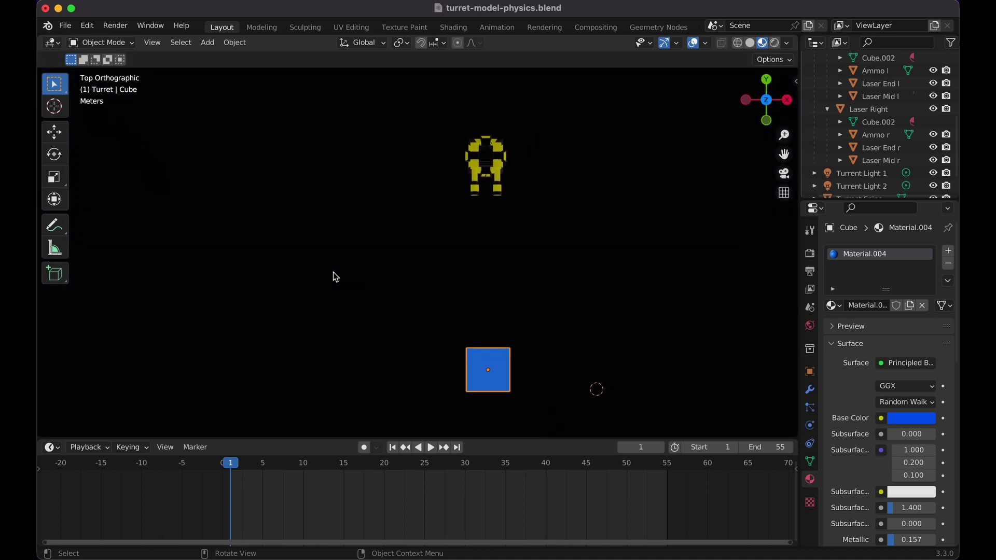
{"action": "key", "text": "KP_0"}
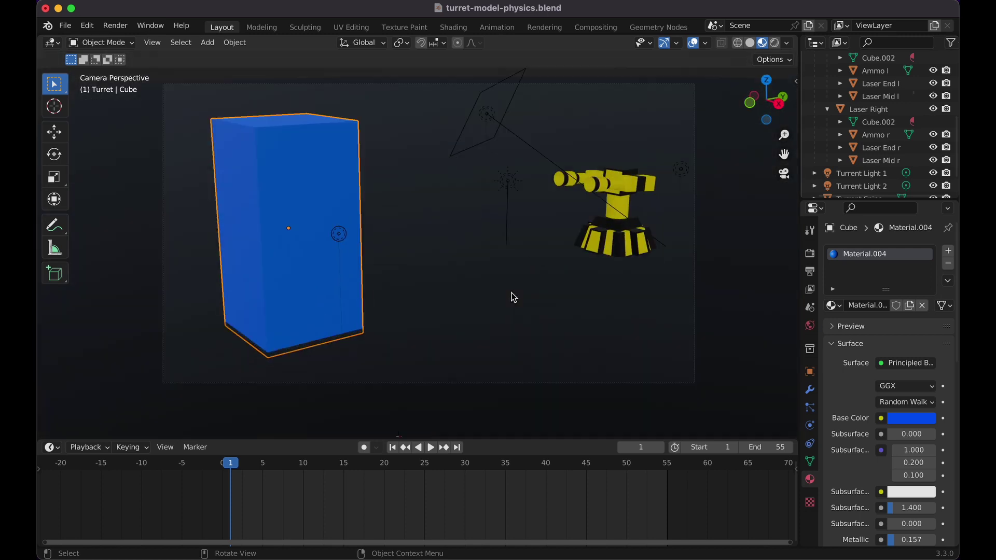
Select the scene camera to show its lens settings.
{"action": "left_click", "coordinate": [689, 384]}
{"action": "left_click", "coordinate": [696, 384]}
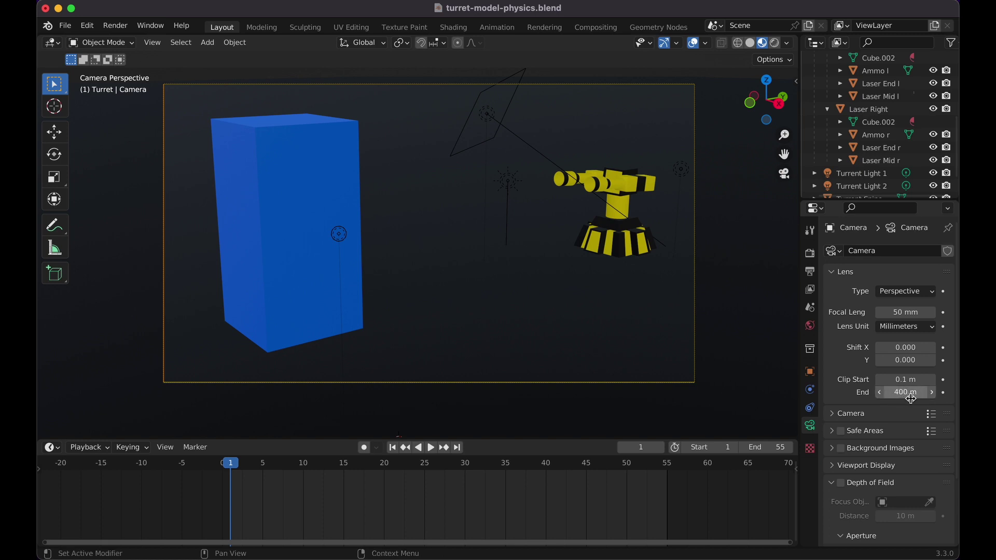
Try a clip end distance of 100 m on the scene camera, and restore it to 400 m.
{"action": "left_click", "coordinate": [200, 89]}
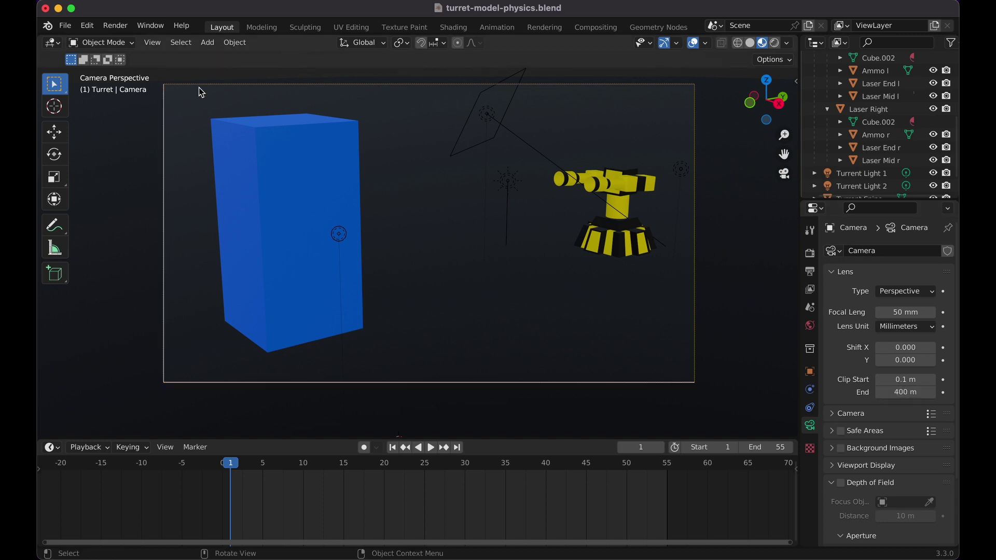
{"action": "left_click", "coordinate": [605, 86]}
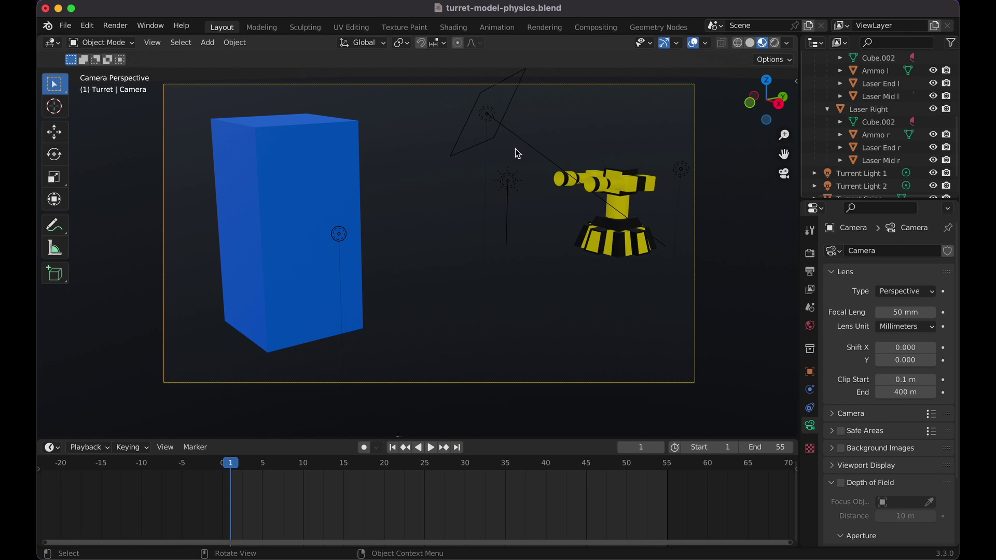
{"action": "left_click", "coordinate": [914, 393]}
{"action": "type", "text": "100"}
{"action": "key", "text": "Return"}
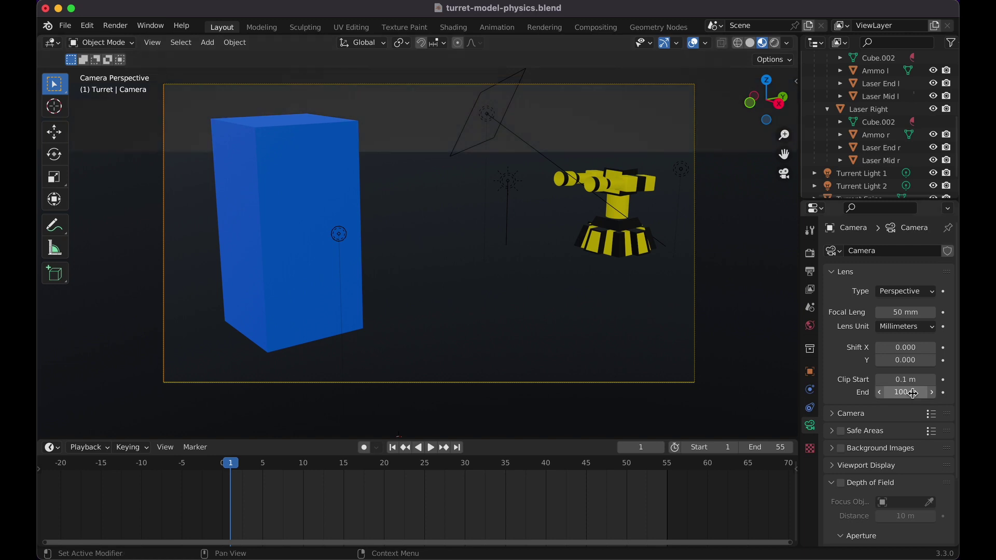
{"action": "left_click", "coordinate": [913, 394]}
{"action": "type", "text": "400"}
{"action": "key", "text": "Return"}
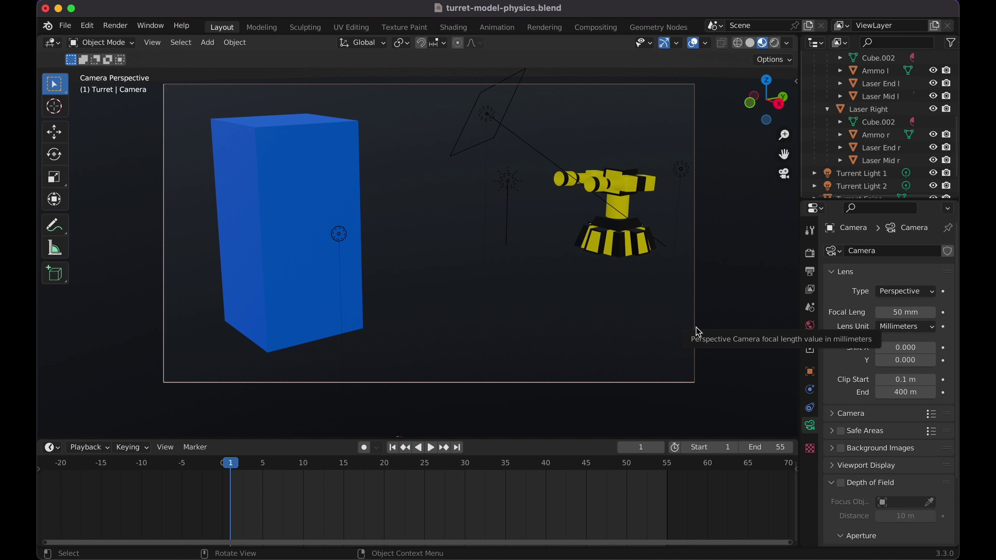
Select the blue block and display its available physics types.
{"action": "left_click", "coordinate": [287, 236]}
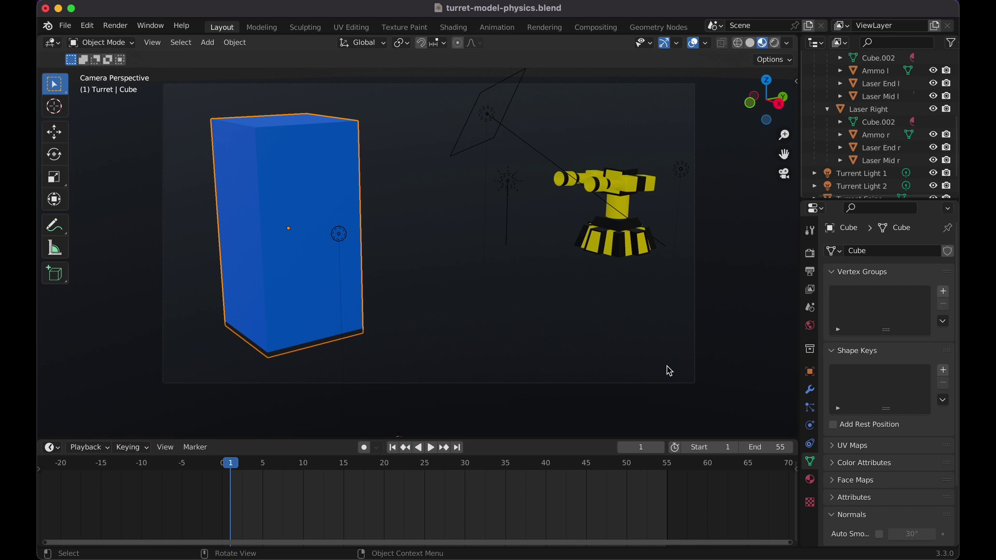
{"action": "left_click", "coordinate": [811, 427]}
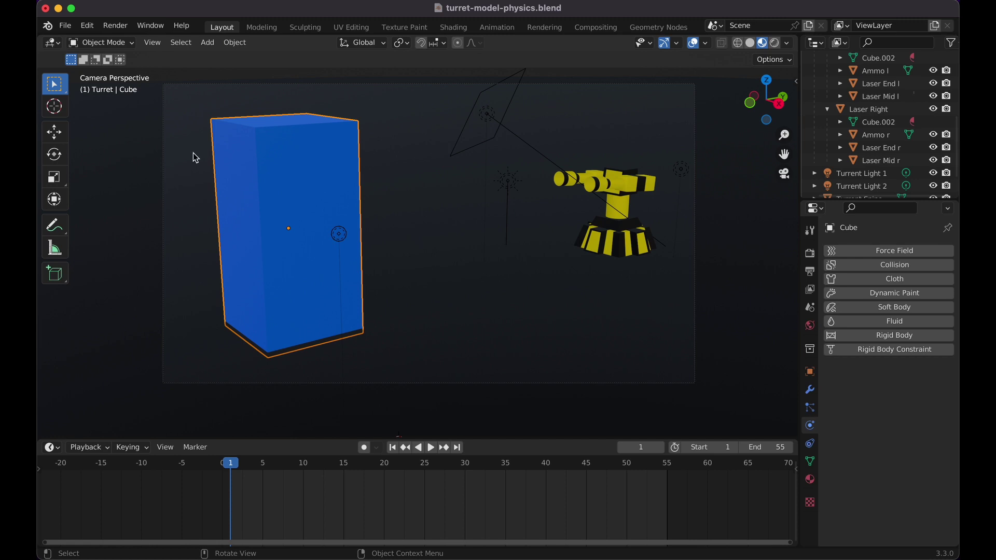
Find the Object: Cell Fracture add-on in the preferences and enable it.
{"action": "left_click", "coordinate": [88, 27]}
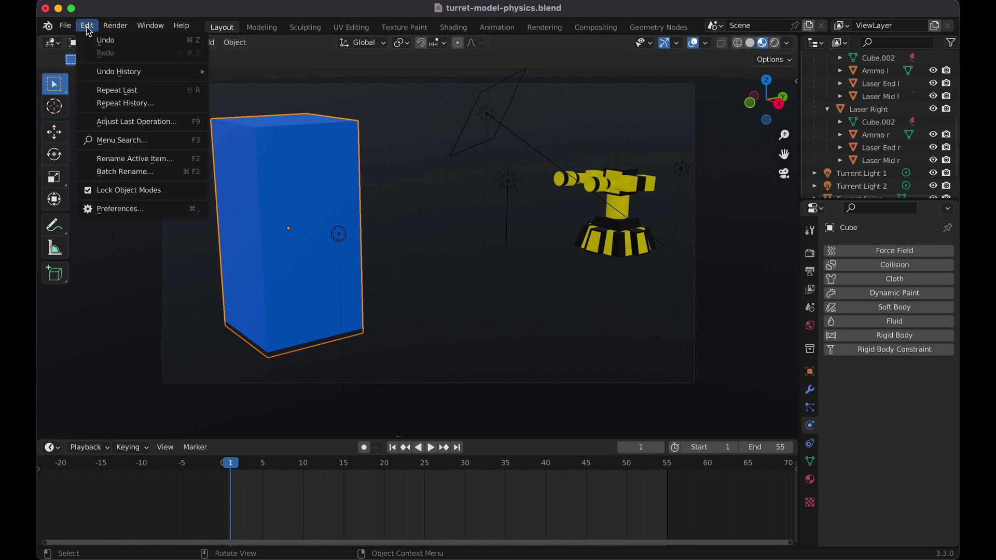
{"action": "left_click", "coordinate": [123, 209]}
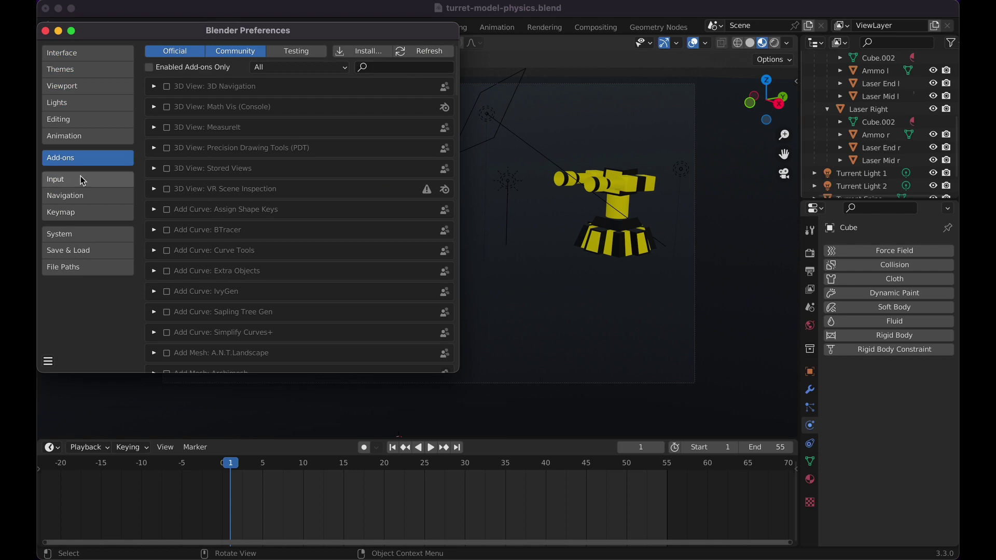
{"action": "left_click", "coordinate": [381, 69]}
{"action": "type", "text": "cell"}
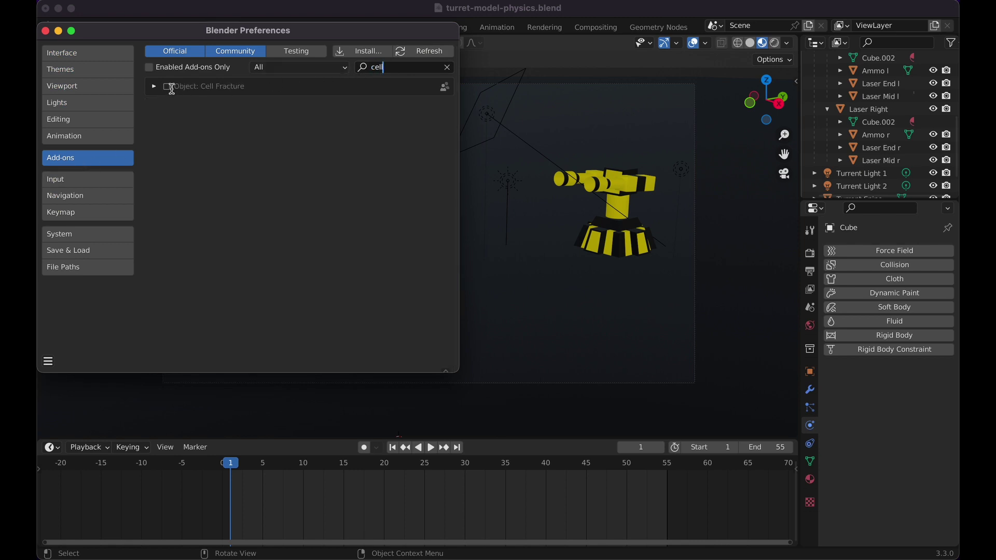
{"action": "left_click", "coordinate": [167, 87]}
{"action": "left_click", "coordinate": [46, 31]}
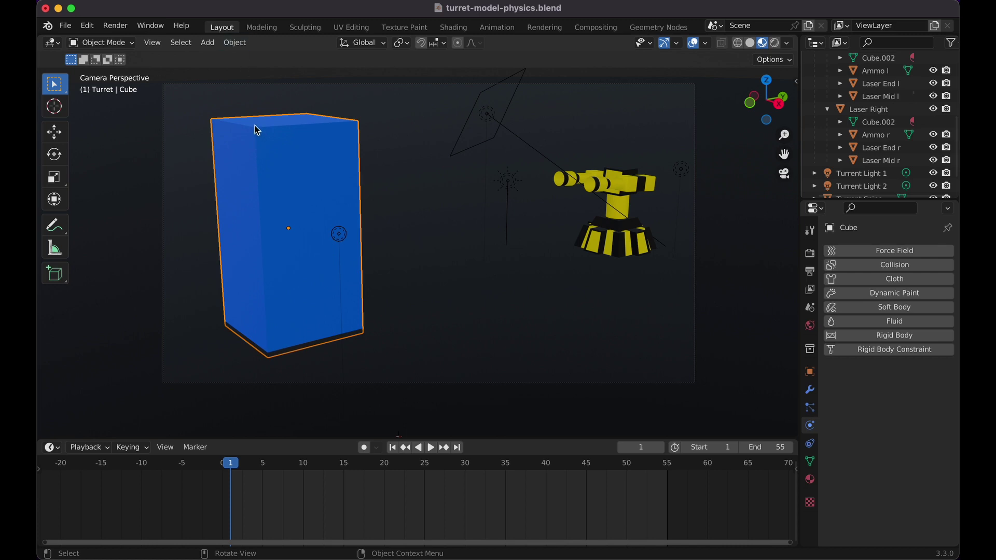
Start Cell Fracture on the blue block and set the point source limit to 30.
{"action": "left_click", "coordinate": [236, 44]}
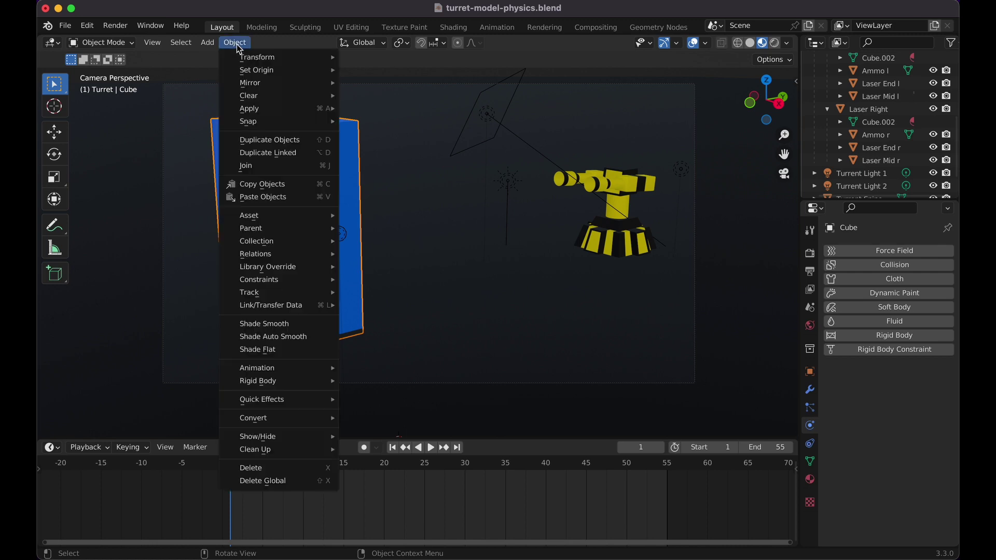
{"action": "mouse_move", "coordinate": [307, 246]}
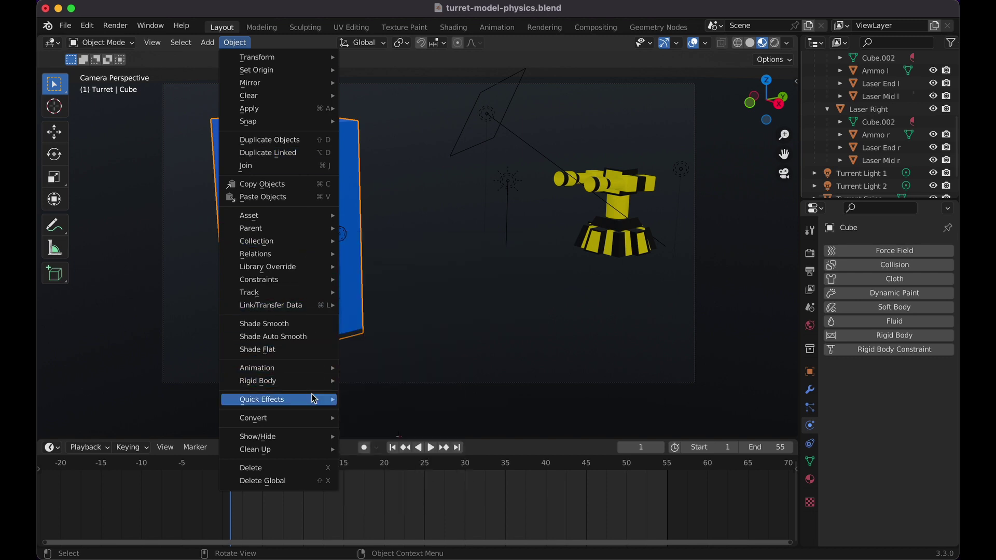
{"action": "mouse_move", "coordinate": [314, 401]}
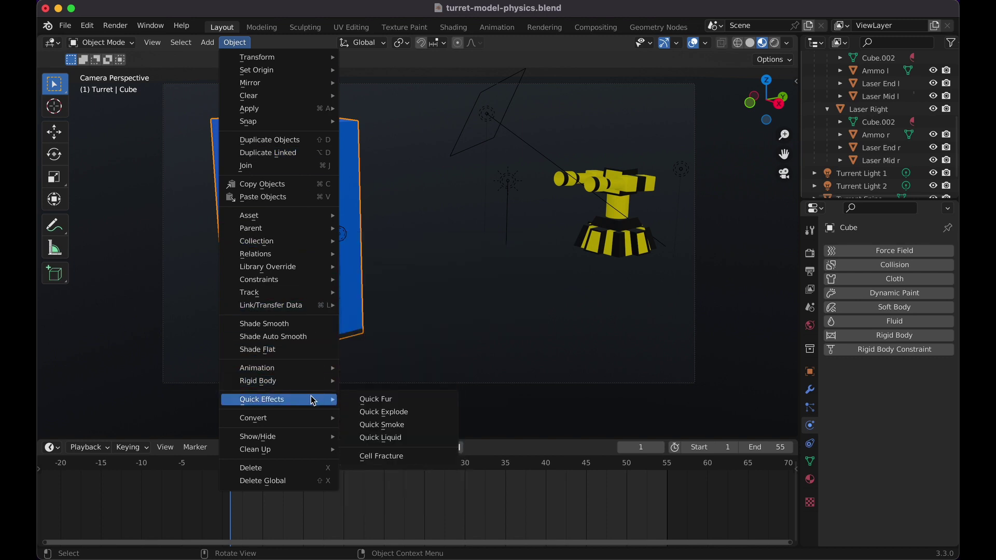
{"action": "left_click", "coordinate": [401, 458]}
{"action": "left_click_drag", "start_coordinate": [441, 203], "coordinate": [623, 91]}
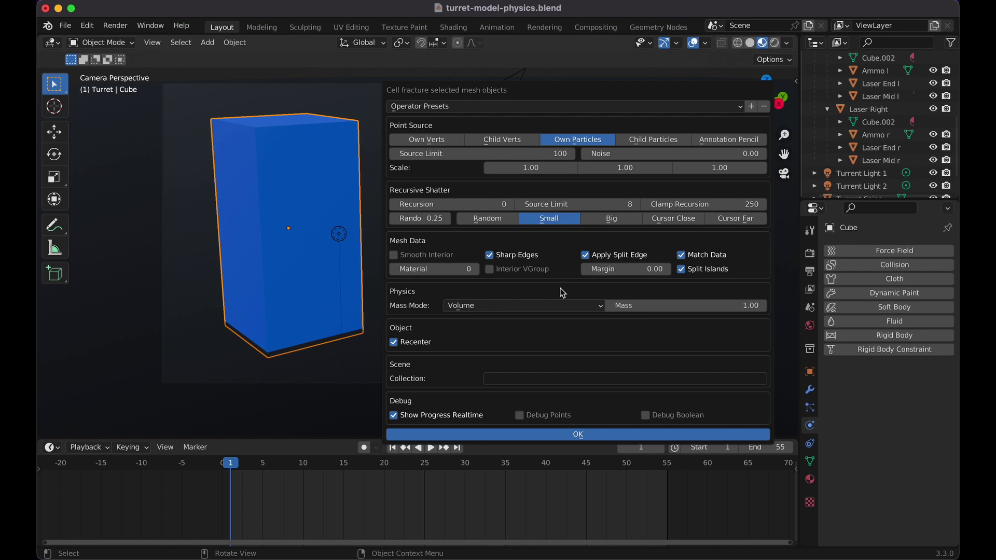
{"action": "left_click", "coordinate": [557, 154]}
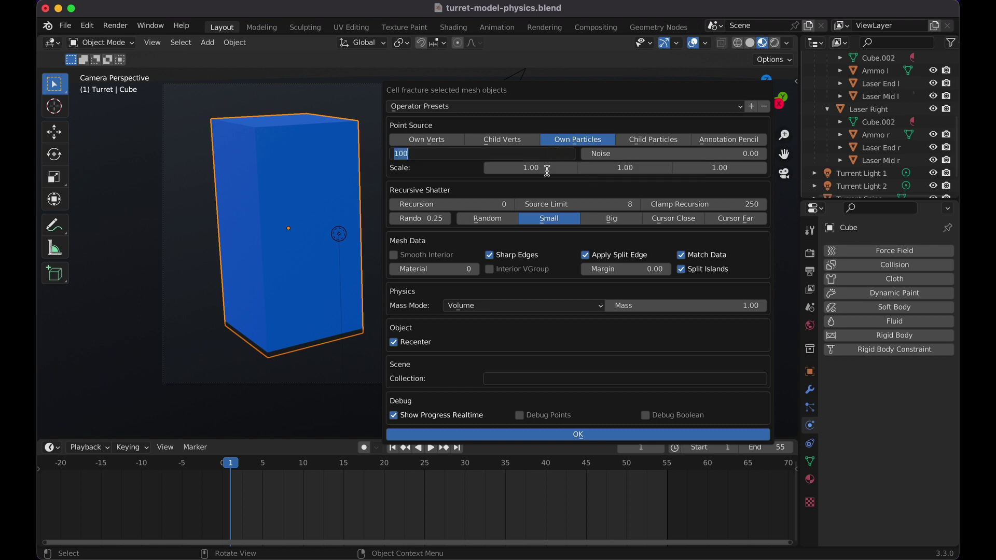
{"action": "type", "text": "30"}
{"action": "key", "text": "Return"}
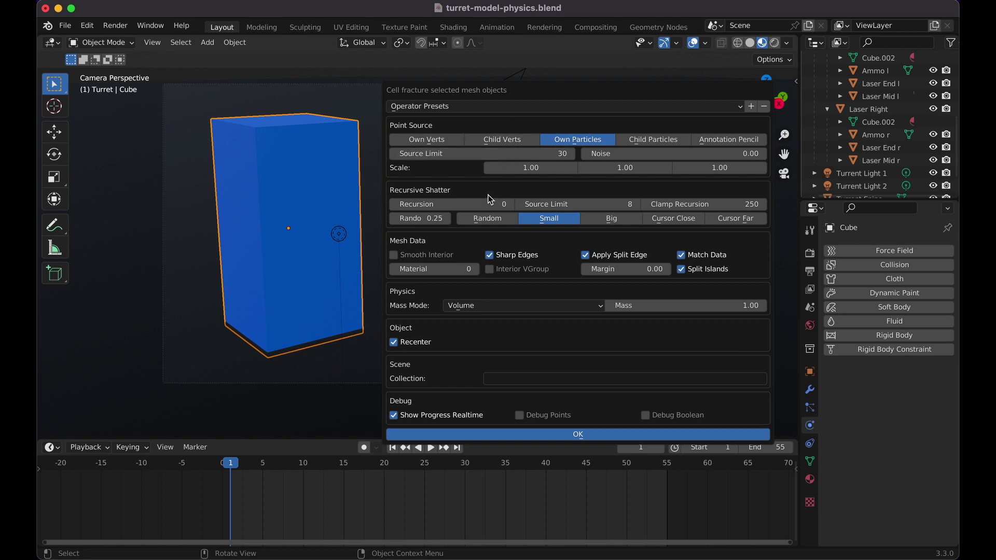
Set the fracture's output collection to Pieces, run the fracture on the blue block and check the resulting cells.
{"action": "left_click", "coordinate": [494, 379]}
{"action": "type", "text": "Pieces"}
{"action": "key", "text": "Return"}
{"action": "left_click", "coordinate": [474, 433]}
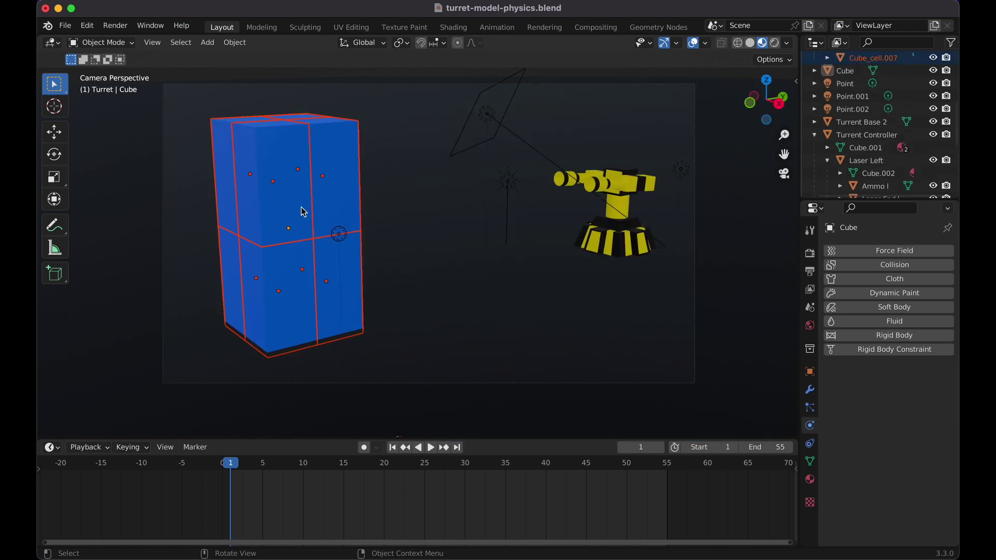
{"action": "scroll", "coordinate": [905, 123], "scroll_direction": "up", "scroll_amount": 3}
{"action": "scroll", "coordinate": [906, 123], "scroll_direction": "up", "scroll_amount": 5}
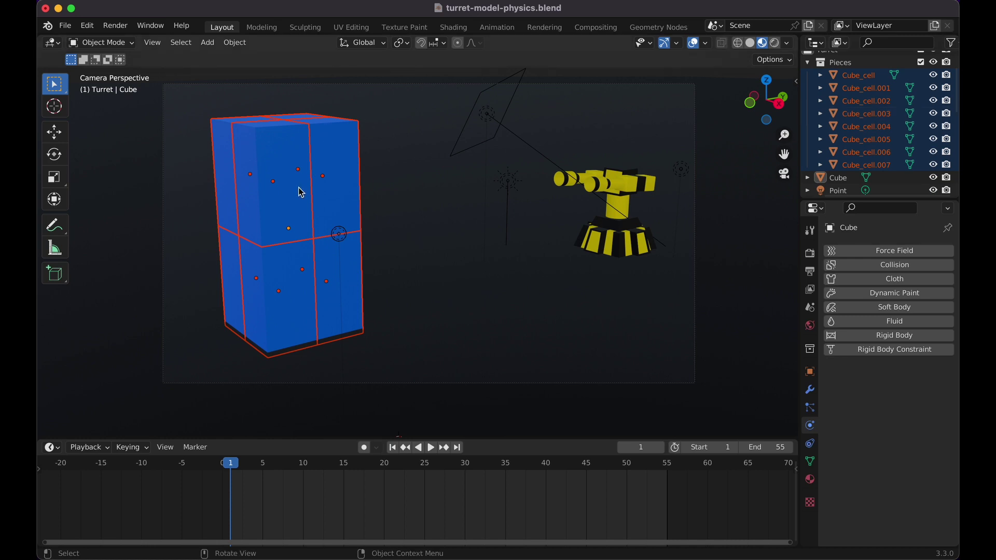
{"action": "scroll", "coordinate": [301, 193], "scroll_direction": "down", "scroll_amount": 10}
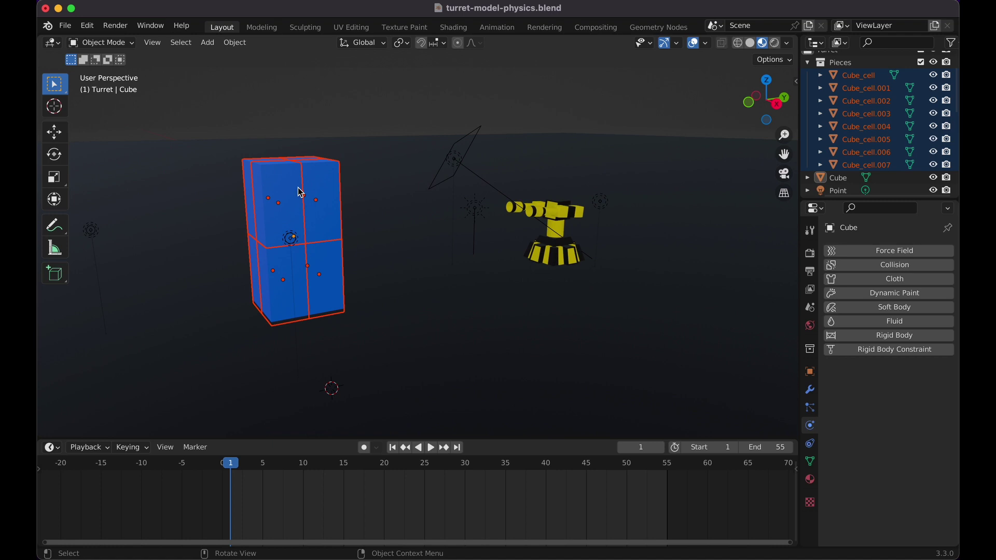
{"action": "key", "text": "KP_0"}
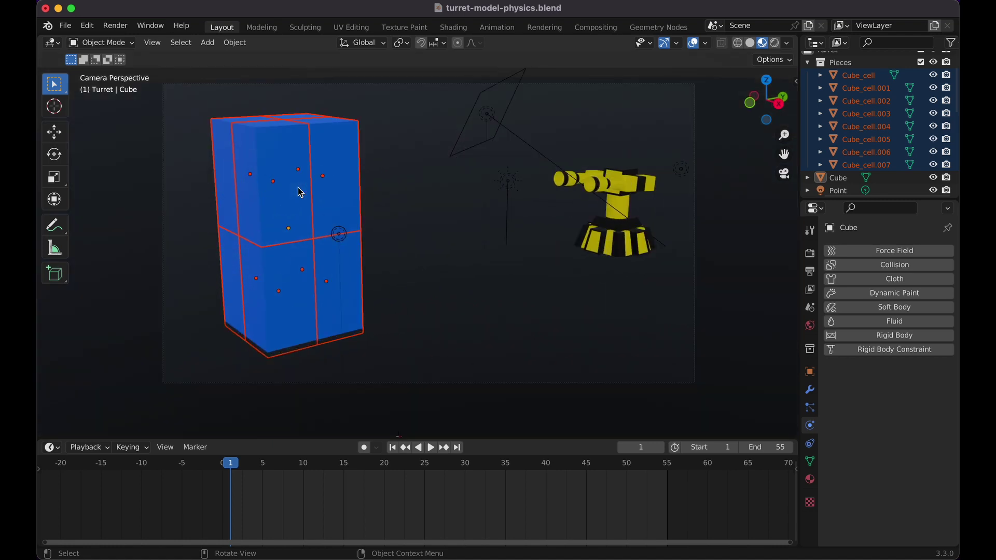
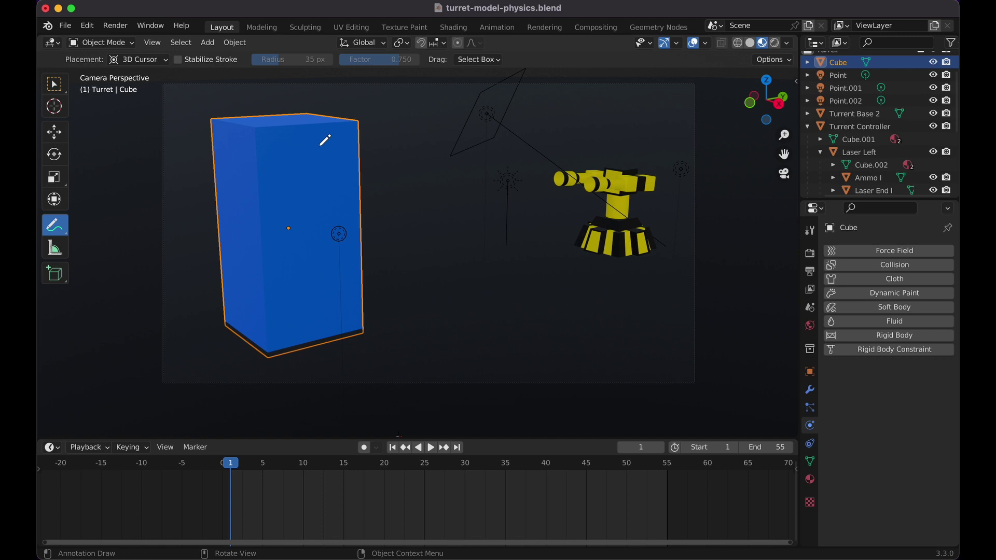
Draw a winding annotation line down the blue block and cell-fracture the block into the Pieces collection using Annotation Pencil as the point source.
{"action": "mouse_move", "coordinate": [338, 141]}
{"action": "left_mouse_down"}
{"action": "mouse_move", "coordinate": [254, 142]}
{"action": "mouse_move", "coordinate": [237, 185]}
{"action": "mouse_move", "coordinate": [307, 203]}
{"action": "mouse_move", "coordinate": [333, 238]}
{"action": "mouse_move", "coordinate": [234, 289]}
{"action": "mouse_move", "coordinate": [323, 316]}
{"action": "left_mouse_up"}
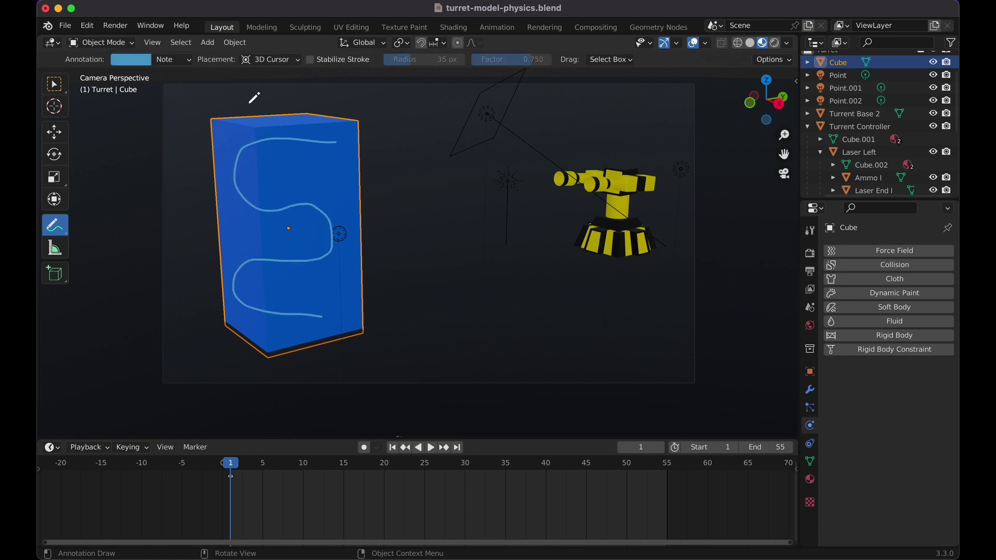
{"action": "left_click", "coordinate": [235, 42]}
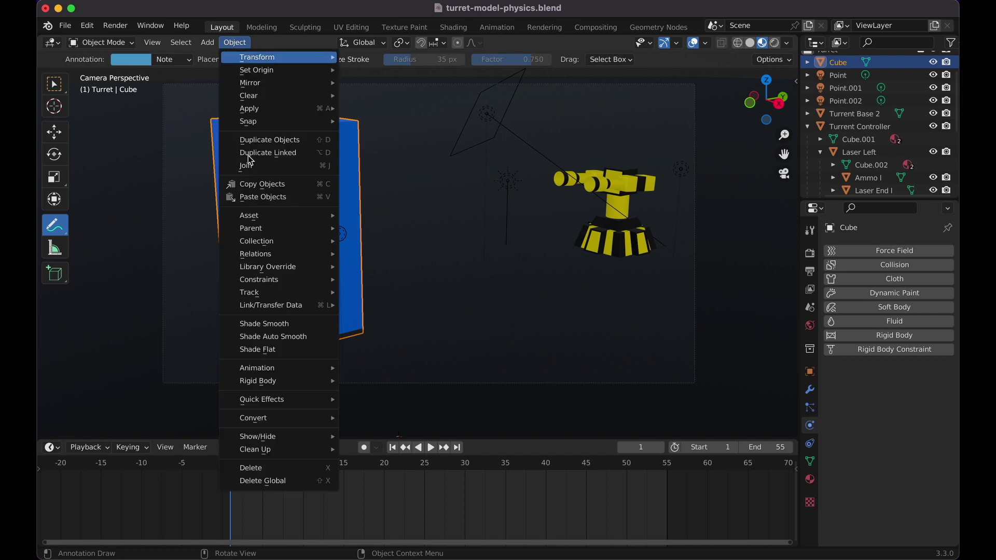
{"action": "mouse_move", "coordinate": [311, 400]}
{"action": "left_click", "coordinate": [383, 457]}
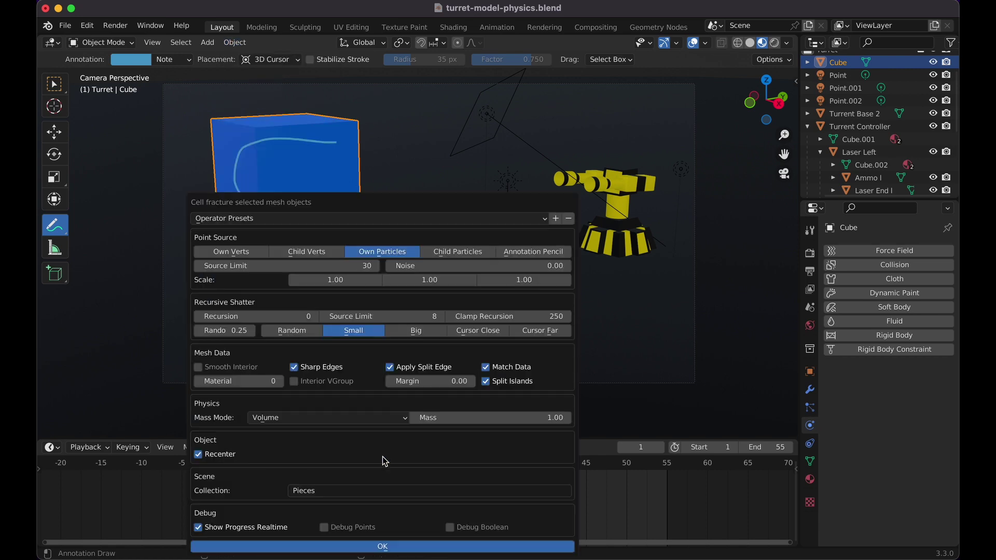
{"action": "left_click_drag", "start_coordinate": [459, 202], "coordinate": [721, 82]}
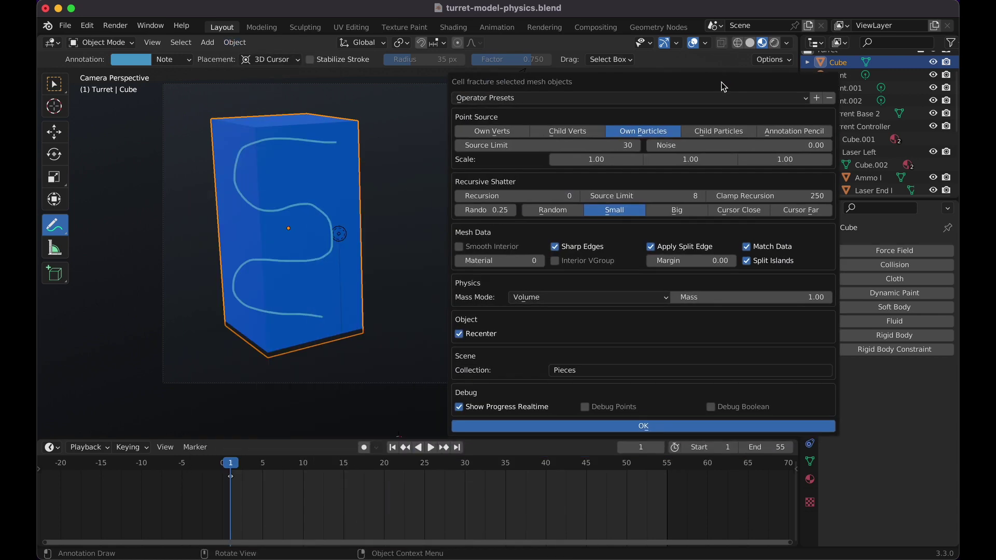
{"action": "left_click", "coordinate": [777, 131]}
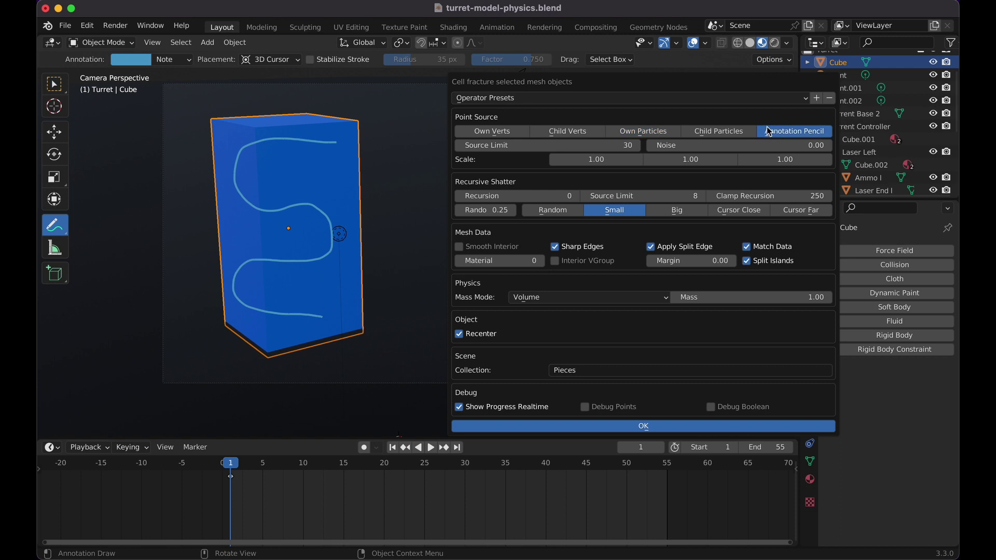
{"action": "left_click", "coordinate": [589, 371]}
{"action": "left_click", "coordinate": [600, 372]}
{"action": "left_click", "coordinate": [594, 425]}
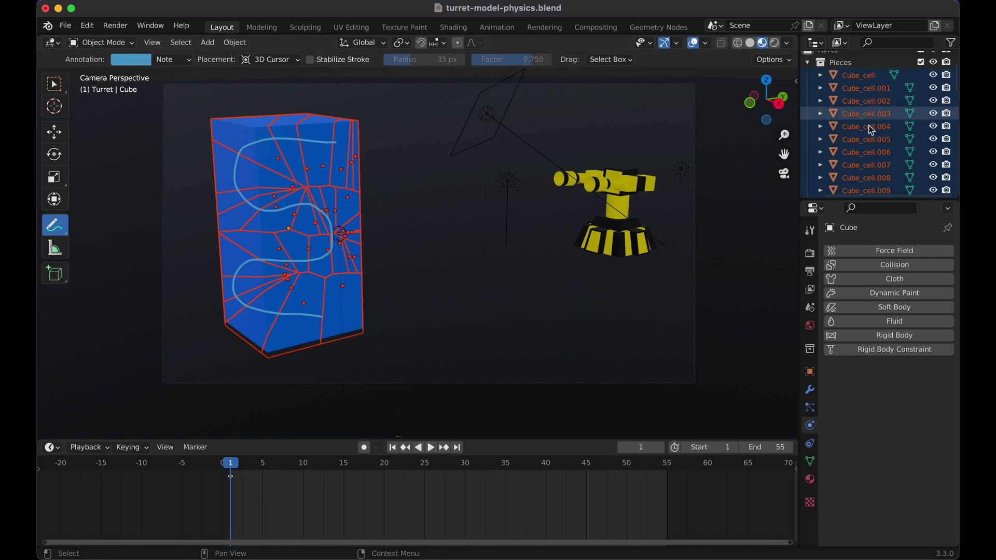
Examine the cells in the Pieces collection and the fracture pattern on all sides of the block relative to the annotation line.
{"action": "scroll", "coordinate": [873, 132], "scroll_direction": "down", "scroll_amount": 5}
{"action": "scroll", "coordinate": [873, 131], "scroll_direction": "down", "scroll_amount": 6}
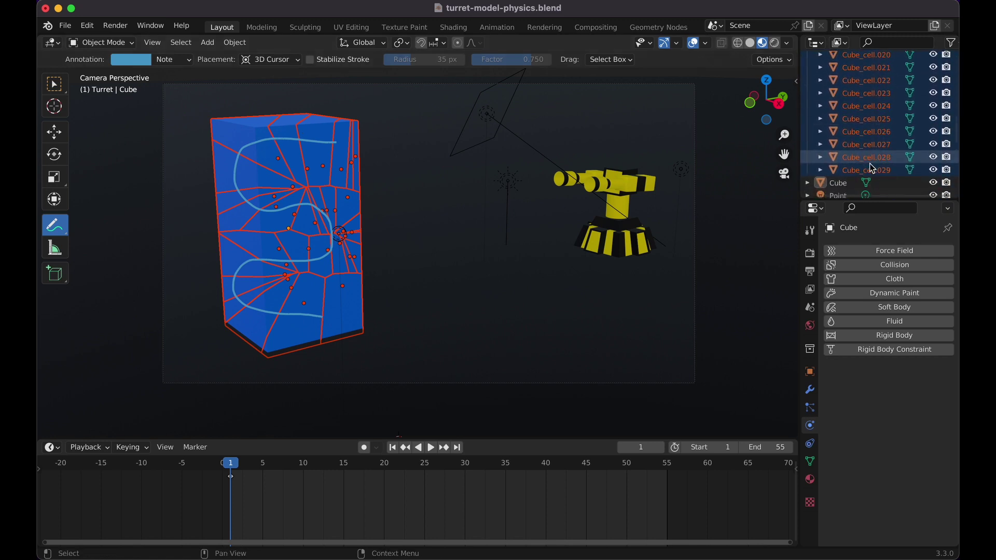
{"action": "scroll", "coordinate": [874, 169], "scroll_direction": "up", "scroll_amount": 7}
{"action": "scroll", "coordinate": [874, 169], "scroll_direction": "up", "scroll_amount": 5}
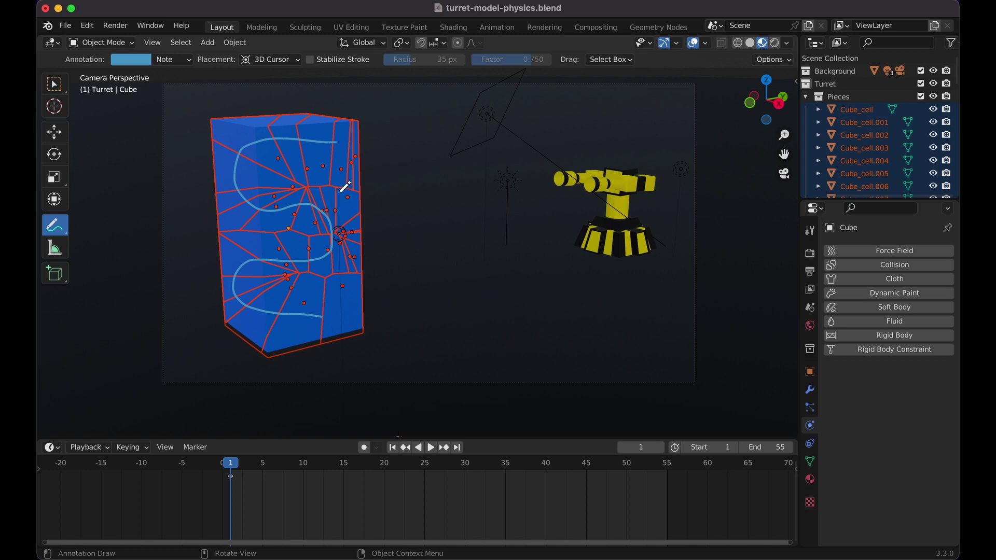
{"action": "middle_click_drag", "start_coordinate": [345, 187], "coordinate": [345, 186]}
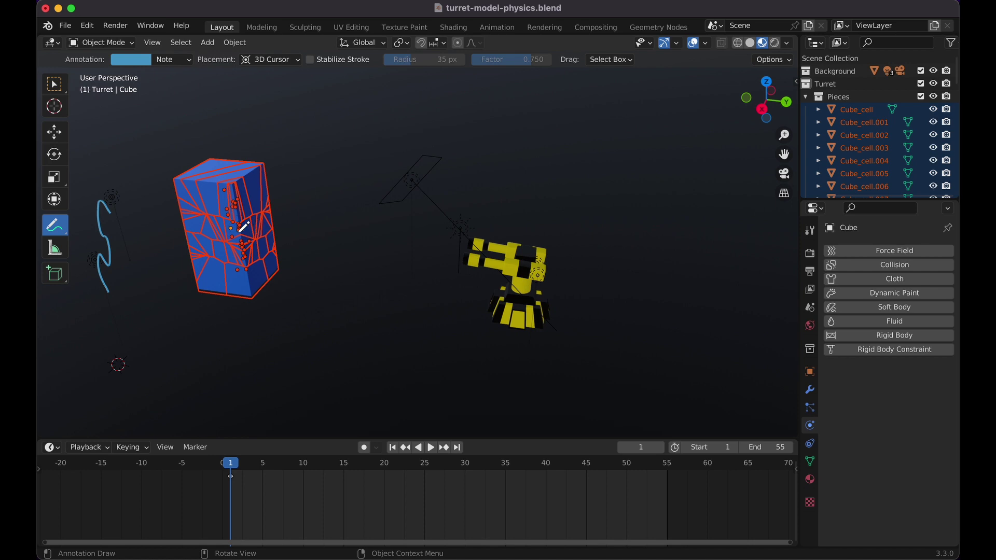
{"action": "middle_click_drag", "start_coordinate": [243, 227], "coordinate": [243, 227]}
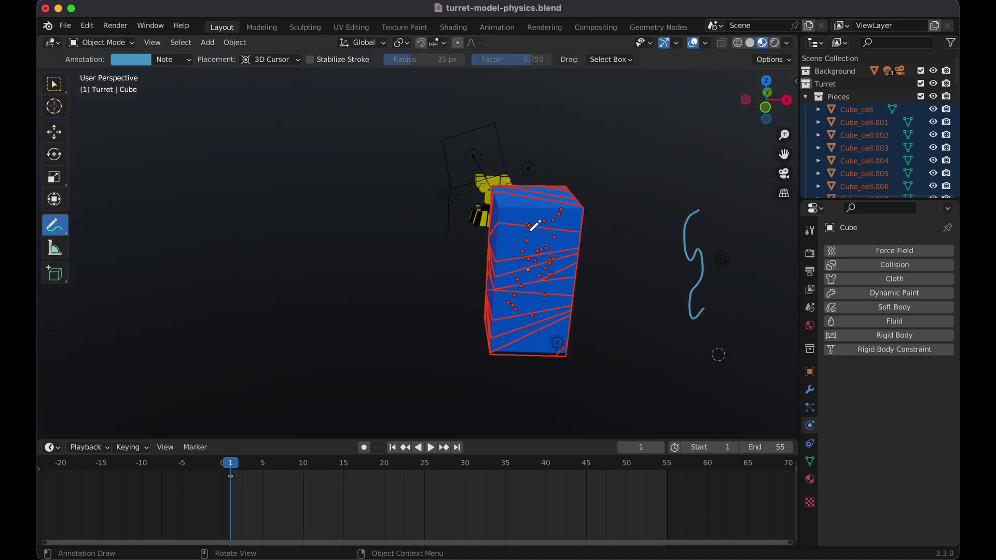
{"action": "middle_click_drag", "start_coordinate": [535, 225], "coordinate": [534, 225]}
{"action": "key", "text": "KP_0"}
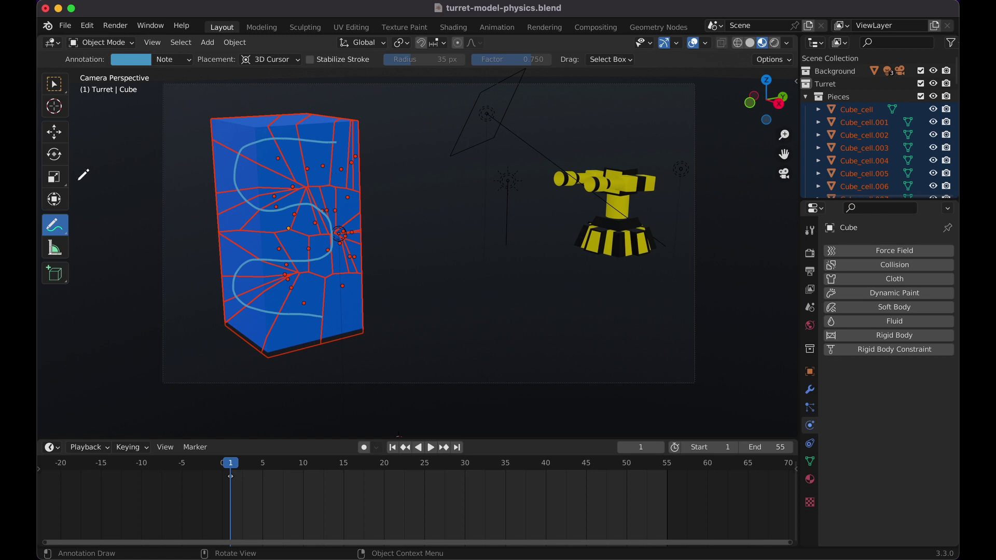
Hide the annotation layer Note drawn on the blue block and deselect the fractured cells.
{"action": "left_click", "coordinate": [56, 91]}
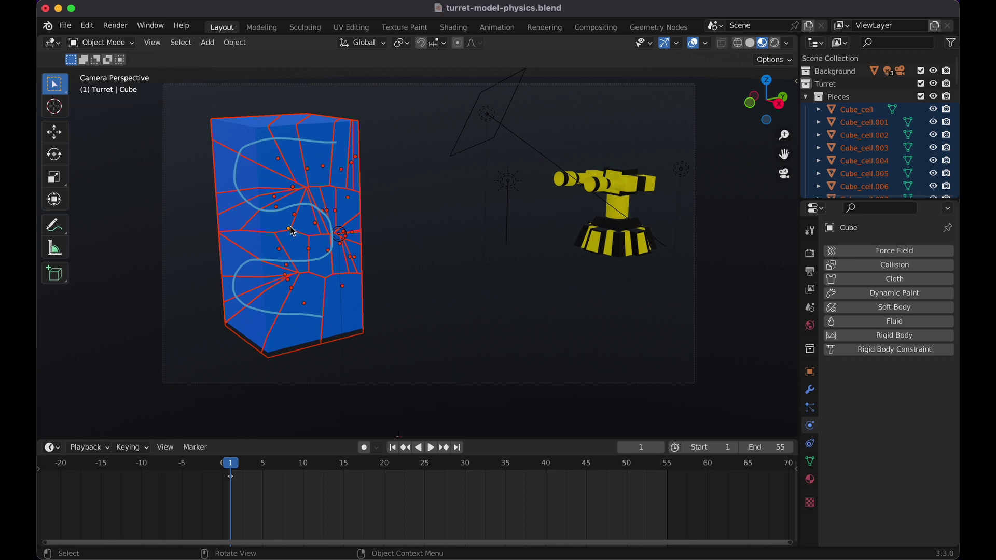
{"action": "left_click", "coordinate": [56, 224]}
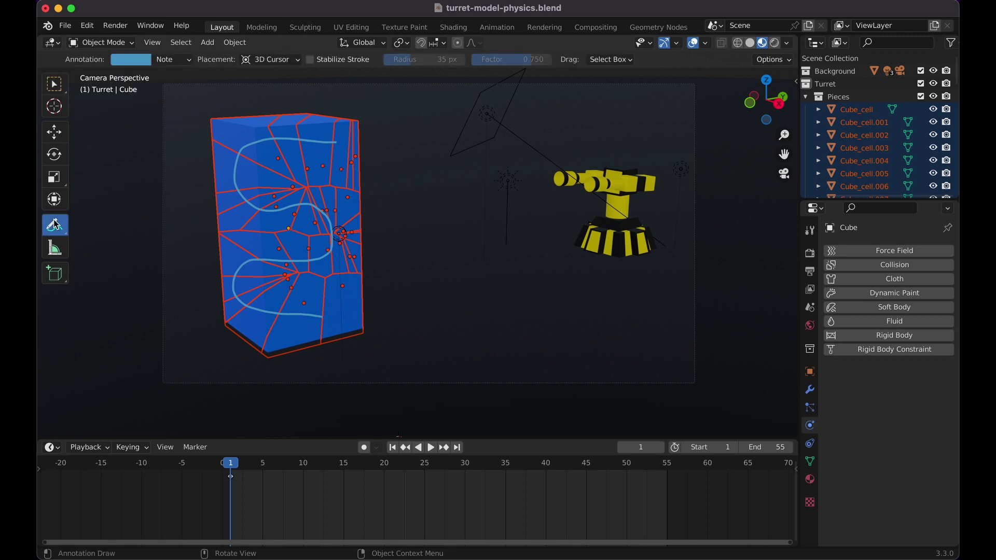
{"action": "left_click", "coordinate": [190, 62]}
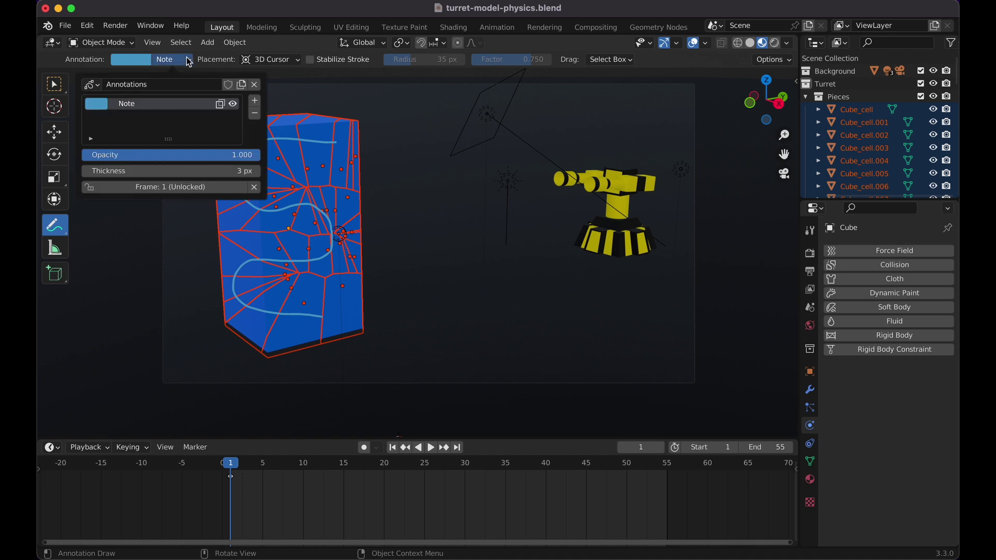
{"action": "left_click", "coordinate": [236, 106]}
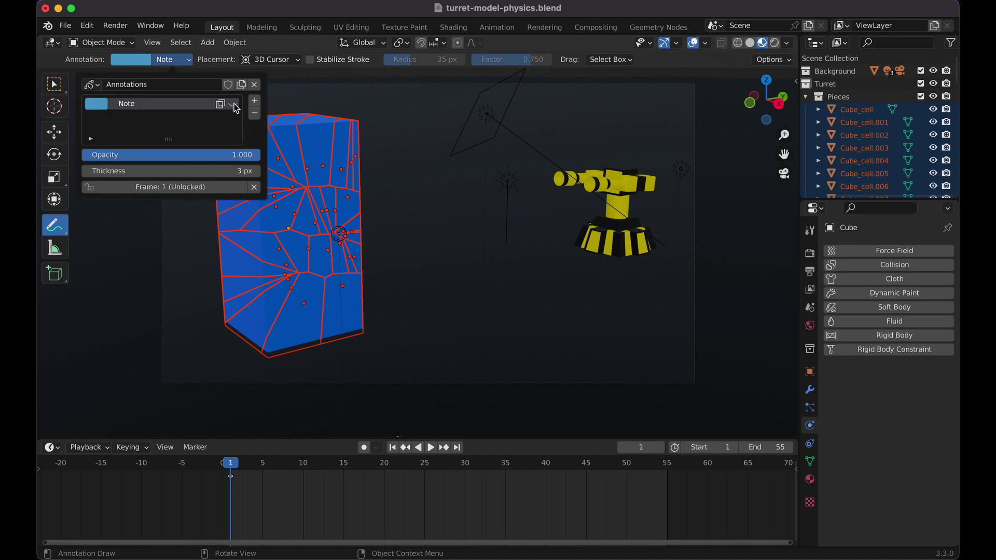
{"action": "left_click", "coordinate": [179, 62]}
{"action": "left_click", "coordinate": [56, 88]}
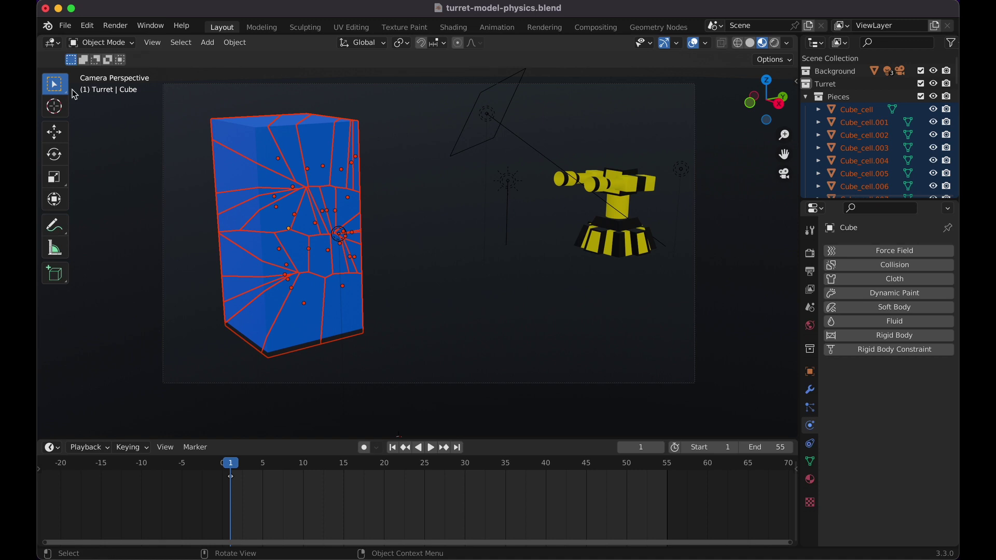
{"action": "left_click", "coordinate": [425, 192]}
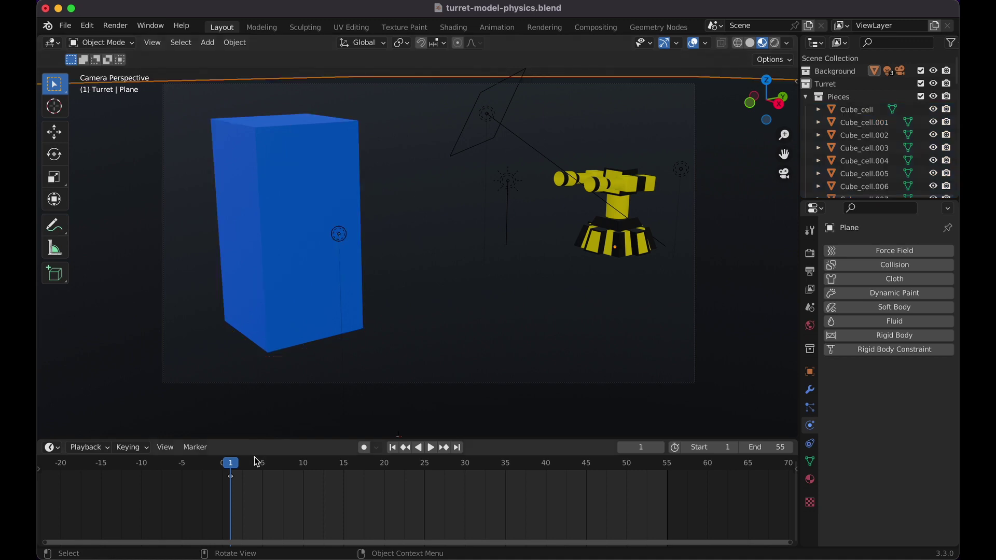
Play the animation to check how the fractured block behaves, stop it and return to frame 0.
{"action": "key", "text": "space"}
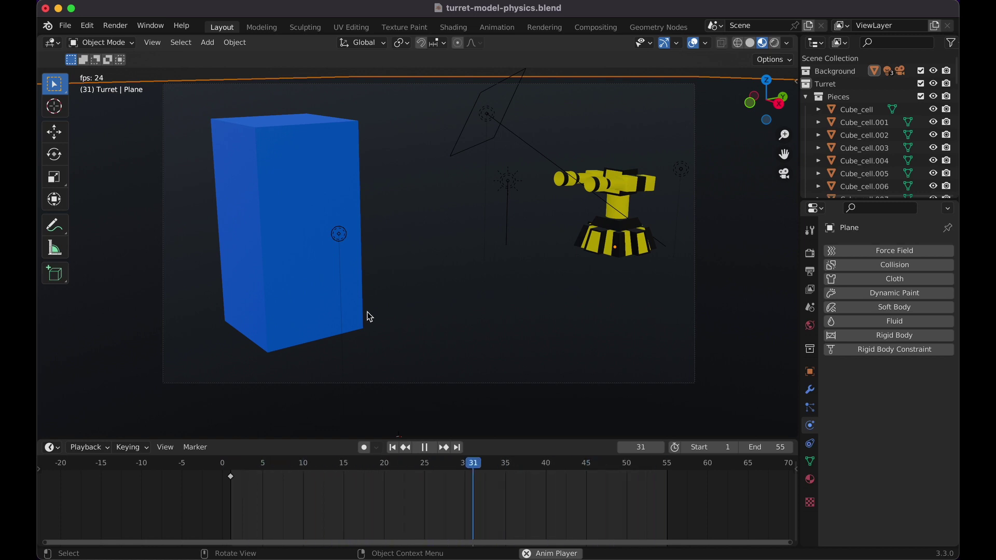
{"action": "key", "text": "space"}
{"action": "key", "text": "shift+Left"}
{"action": "key", "text": "Left"}
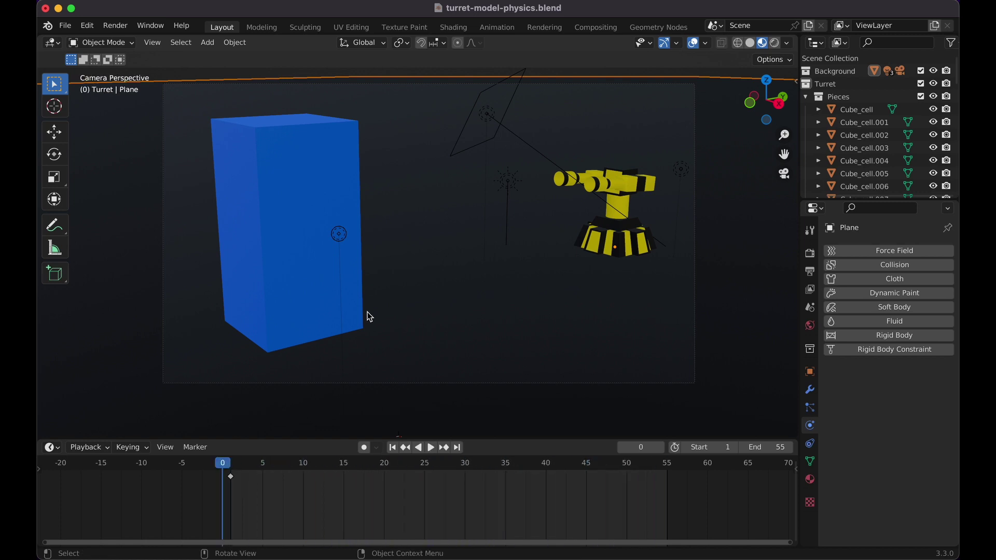
Rename the original unfractured block object as Main Cube and hide it in the viewport.
{"action": "left_click", "coordinate": [305, 238]}
{"action": "left_click_drag", "start_coordinate": [840, 97], "coordinate": [833, 84]}
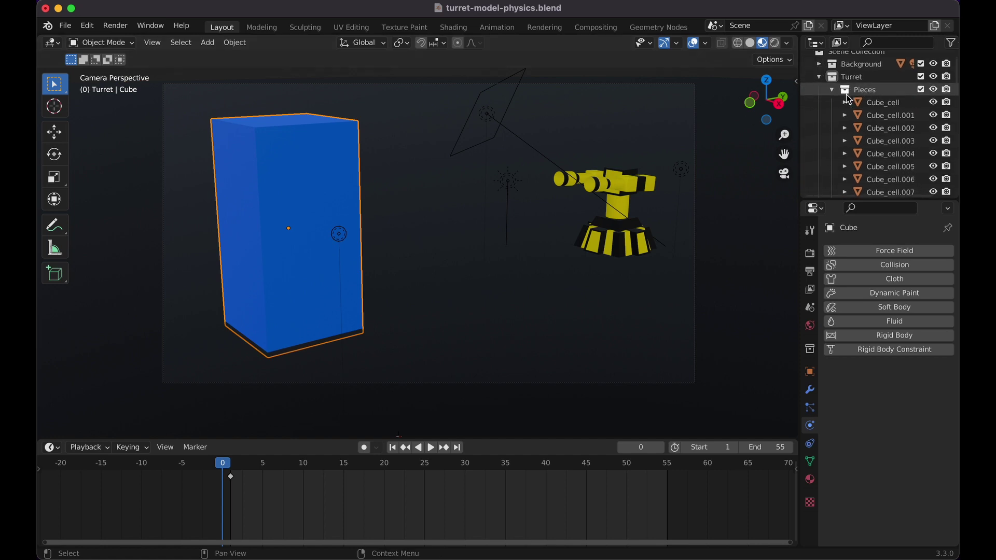
{"action": "scroll", "coordinate": [850, 99], "scroll_direction": "down", "scroll_amount": 10}
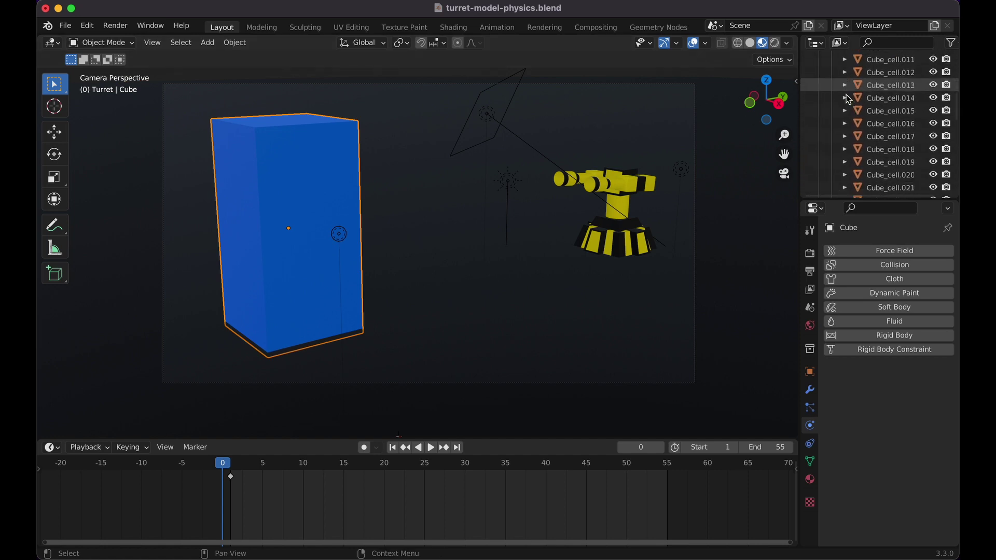
{"action": "scroll", "coordinate": [850, 100], "scroll_direction": "down", "scroll_amount": 5}
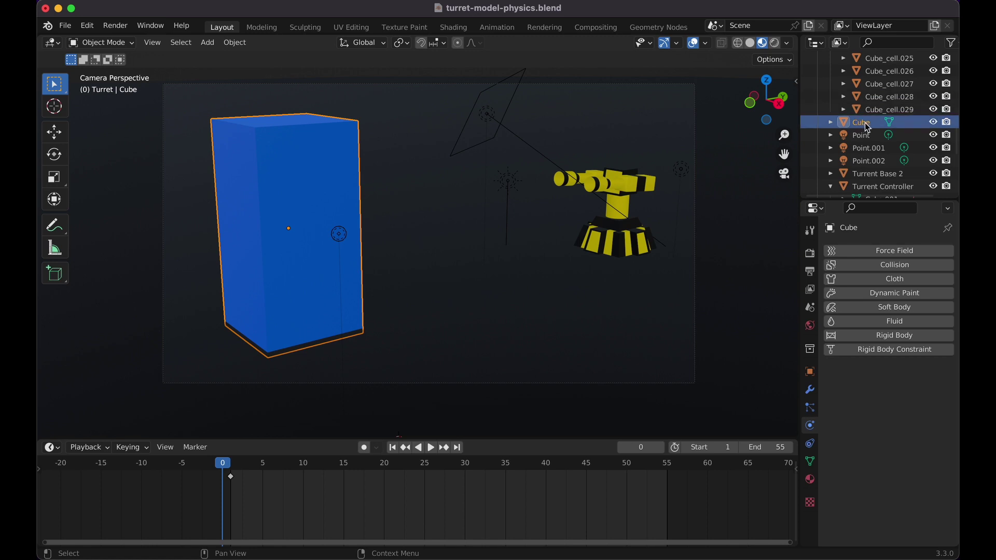
{"action": "double_click", "coordinate": [870, 127]}
{"action": "type", "text": "Main Cube"}
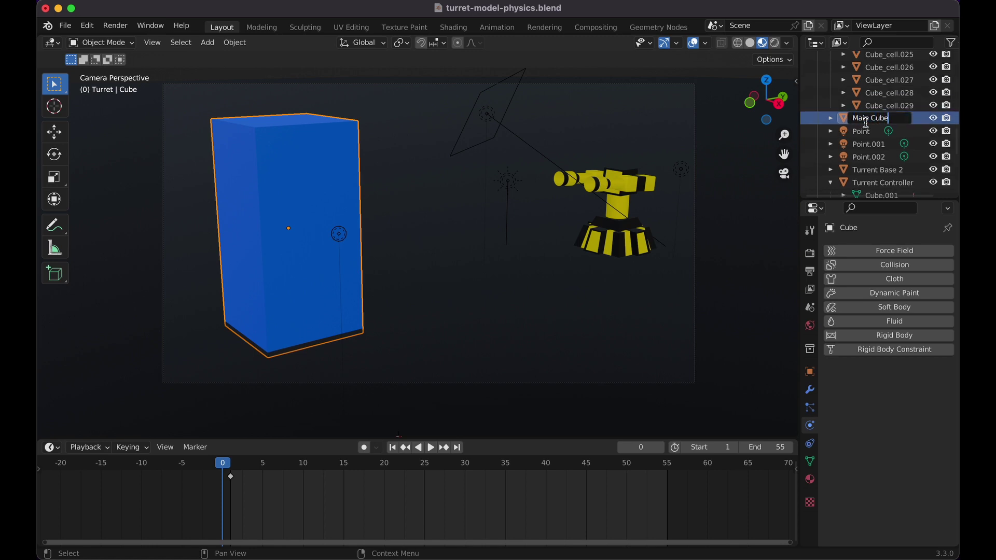
{"action": "key", "text": "Return"}
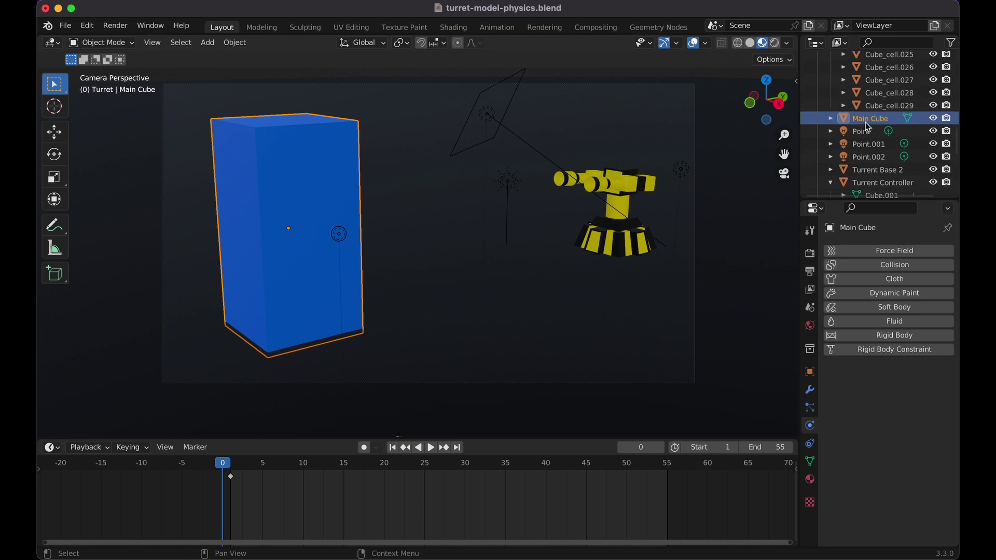
{"action": "left_click", "coordinate": [935, 119]}
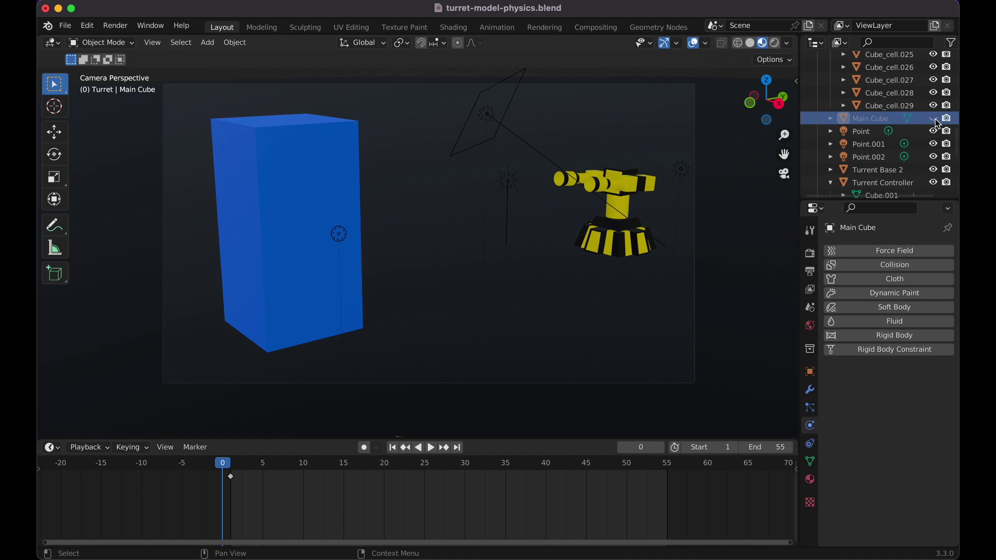
Select several cells of the Pieces collection one after another to examine which part of the block each one forms.
{"action": "left_click", "coordinate": [906, 105]}
{"action": "left_click", "coordinate": [906, 92]}
{"action": "left_click", "coordinate": [906, 80]}
{"action": "left_click", "coordinate": [905, 67]}
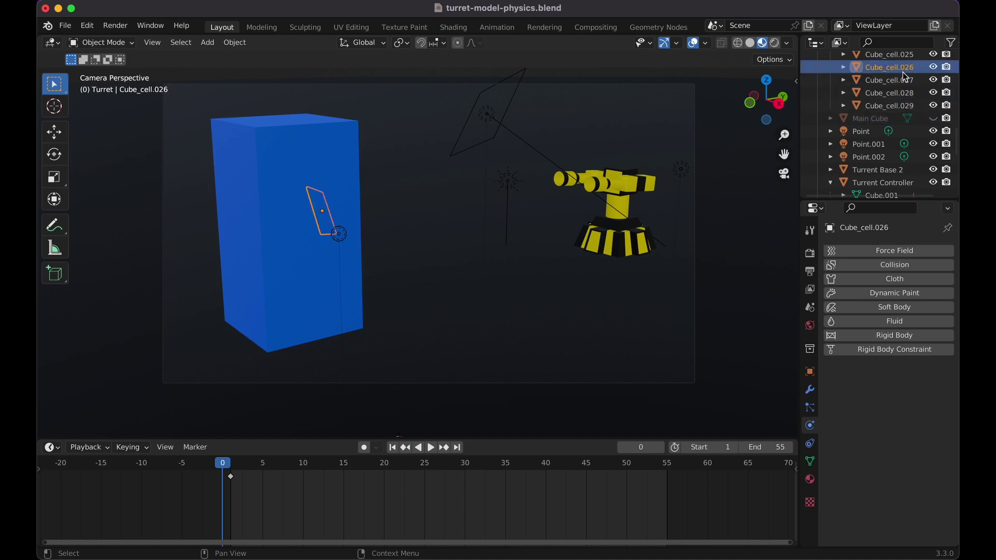
{"action": "scroll", "coordinate": [905, 80], "scroll_direction": "up", "scroll_amount": 2}
{"action": "left_click", "coordinate": [904, 85]}
{"action": "scroll", "coordinate": [904, 85], "scroll_direction": "up", "scroll_amount": 2}
{"action": "left_click", "coordinate": [903, 89]}
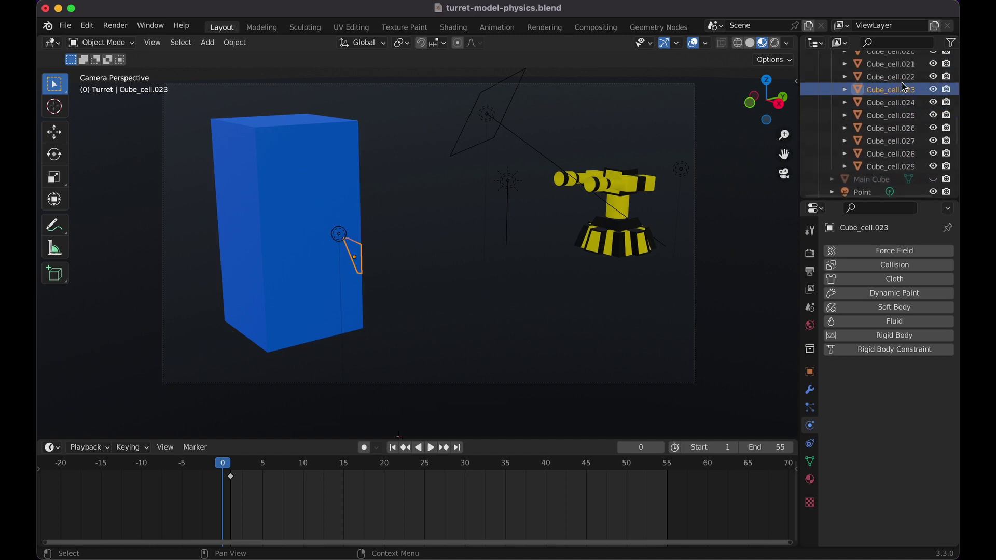
{"action": "scroll", "coordinate": [906, 88], "scroll_direction": "up", "scroll_amount": 10}
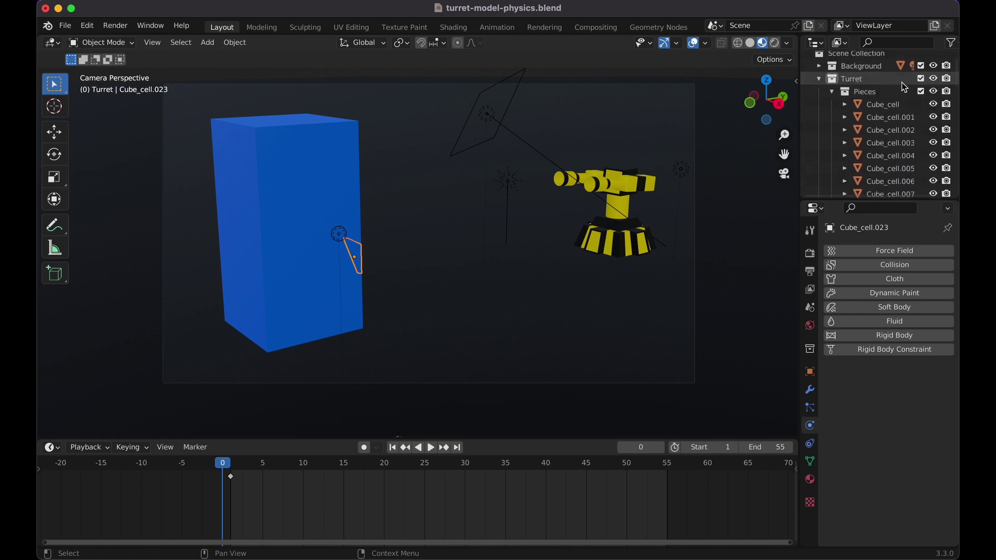
Move the Pieces collection out of Turret to the top level of the scene collection and collapse the Turret collection.
{"action": "left_click", "coordinate": [834, 93]}
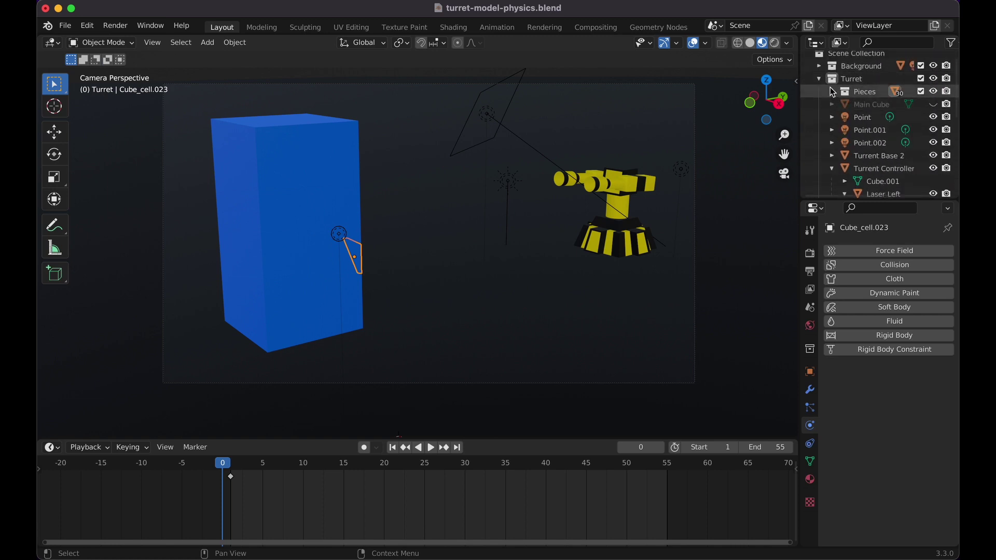
{"action": "scroll", "coordinate": [863, 93], "scroll_direction": "down", "scroll_amount": 5}
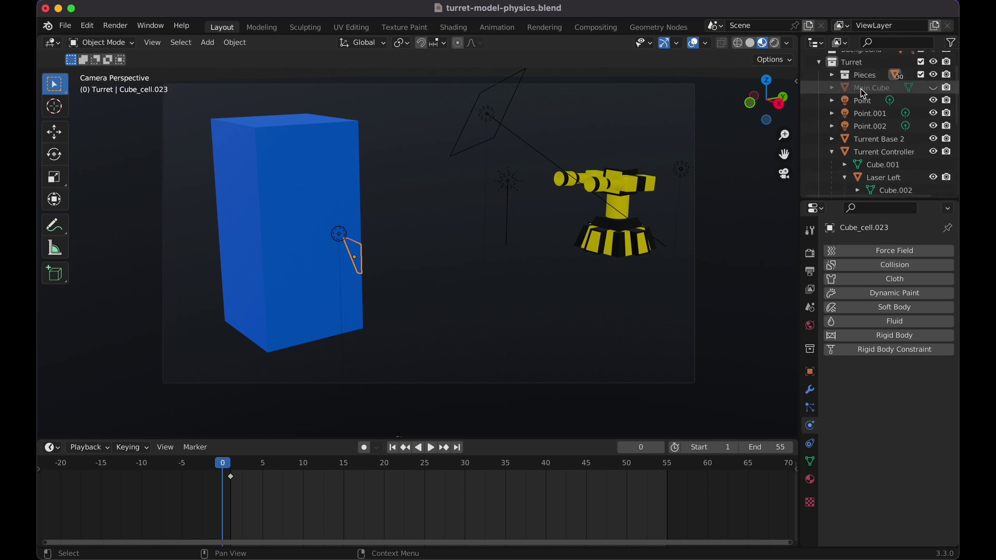
{"action": "left_click", "coordinate": [832, 110]}
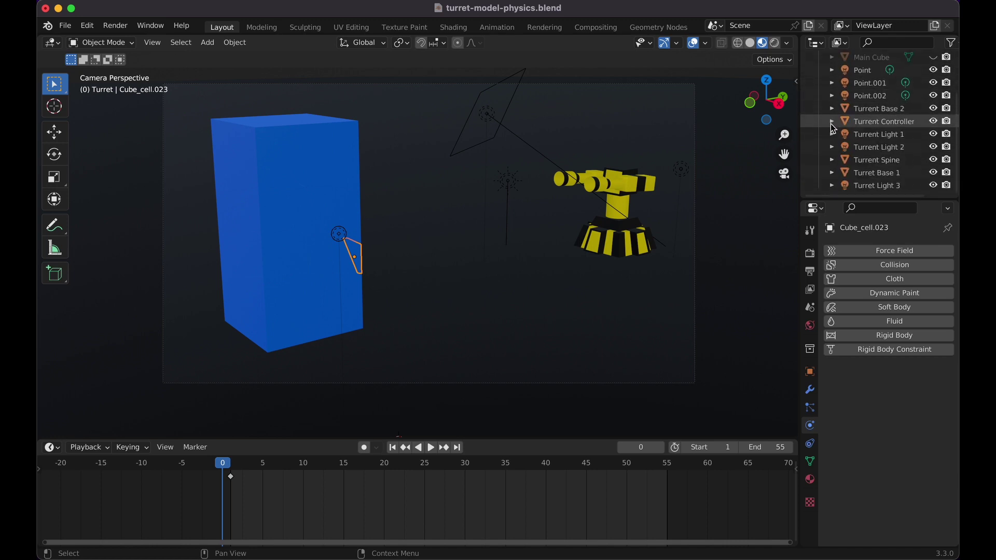
{"action": "scroll", "coordinate": [831, 123], "scroll_direction": "up", "scroll_amount": 5}
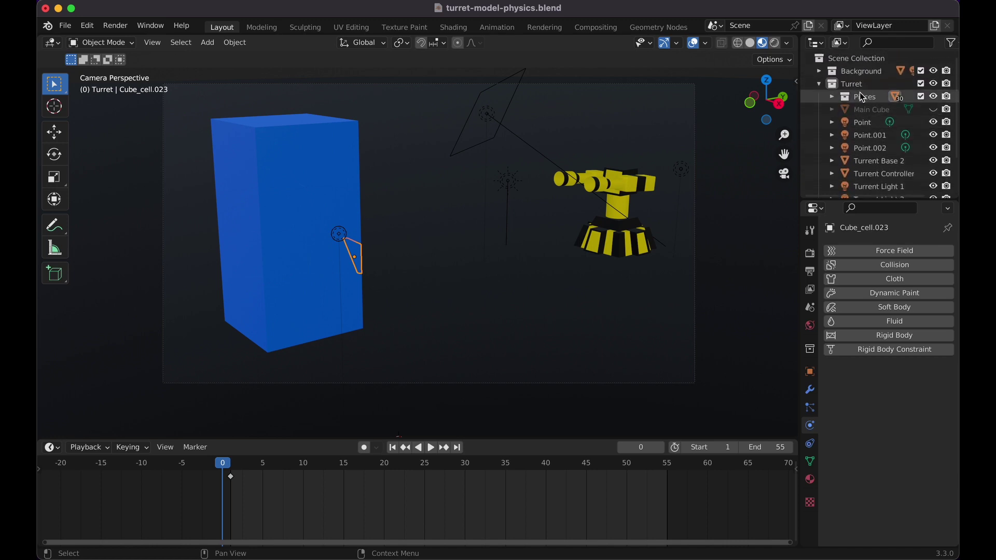
{"action": "left_click_drag", "start_coordinate": [863, 101], "coordinate": [808, 67]}
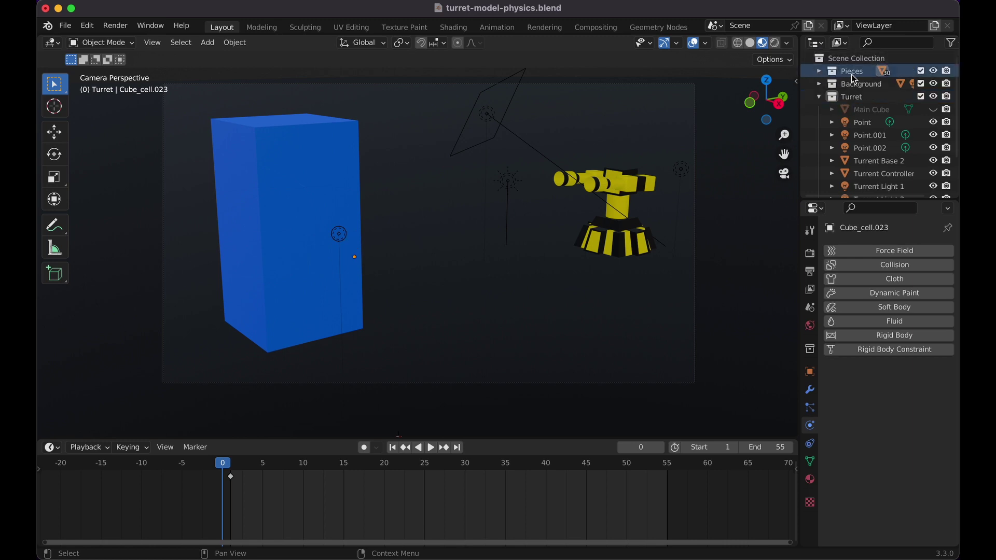
{"action": "left_click", "coordinate": [819, 97]}
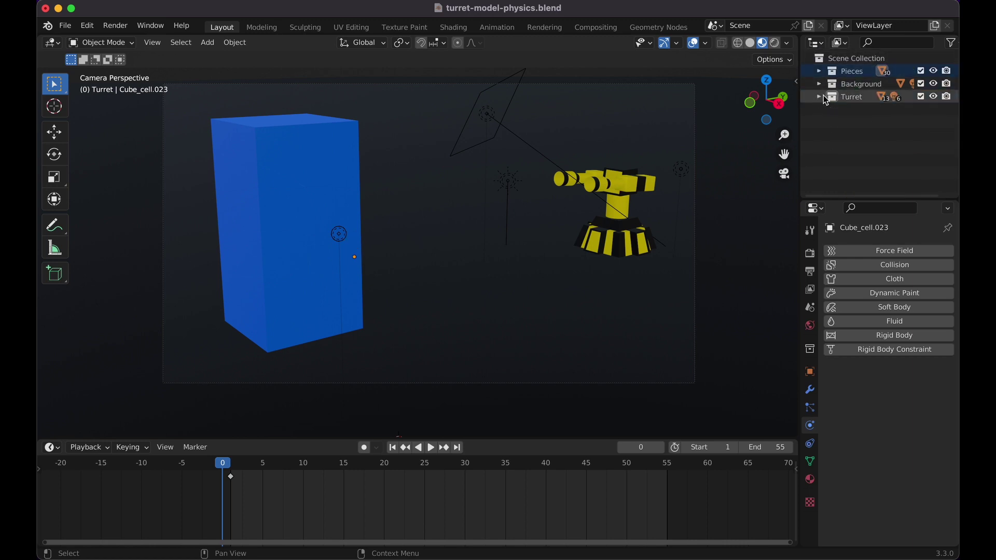
{"action": "left_click", "coordinate": [820, 97]}
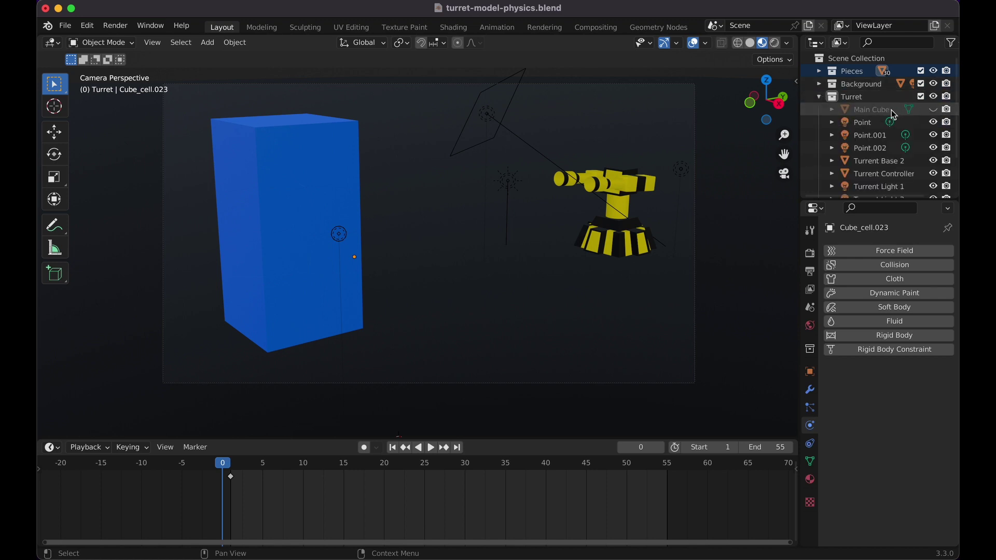
{"action": "left_click", "coordinate": [820, 99]}
Select the first piece, Cube_cell, in the Pieces collection and add rigid body physics to it.
{"action": "left_click", "coordinate": [822, 71]}
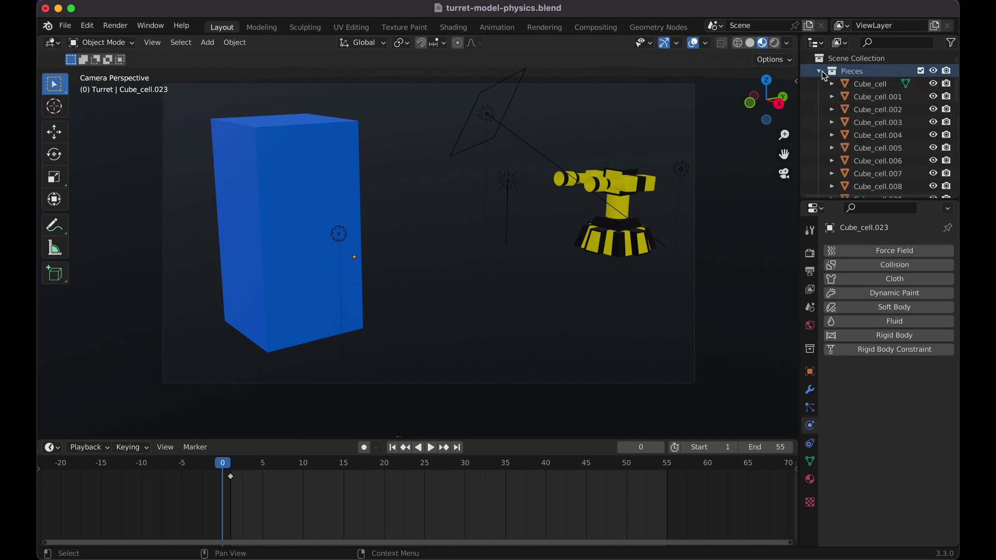
{"action": "left_click", "coordinate": [876, 86]}
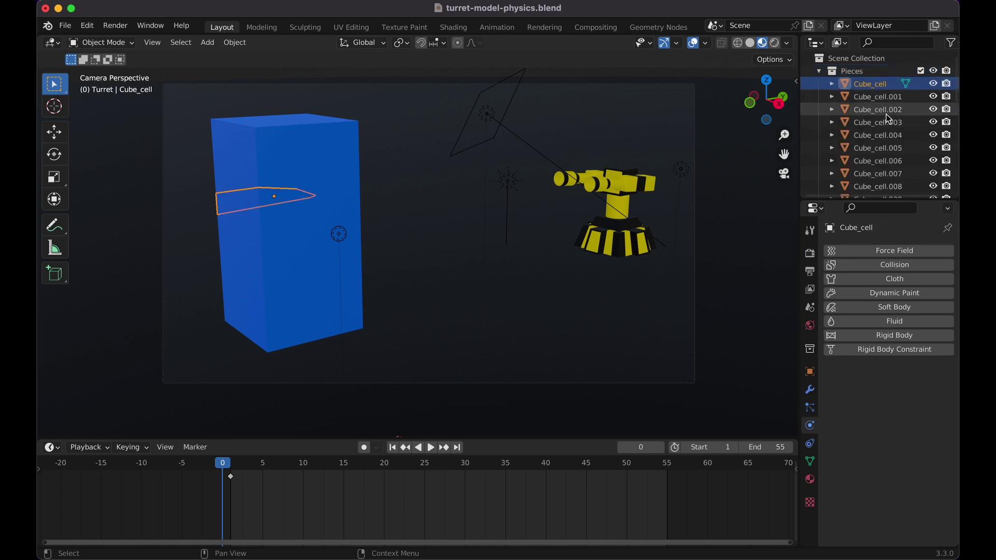
{"action": "left_click", "coordinate": [886, 113]}
{"action": "left_click", "coordinate": [876, 150]}
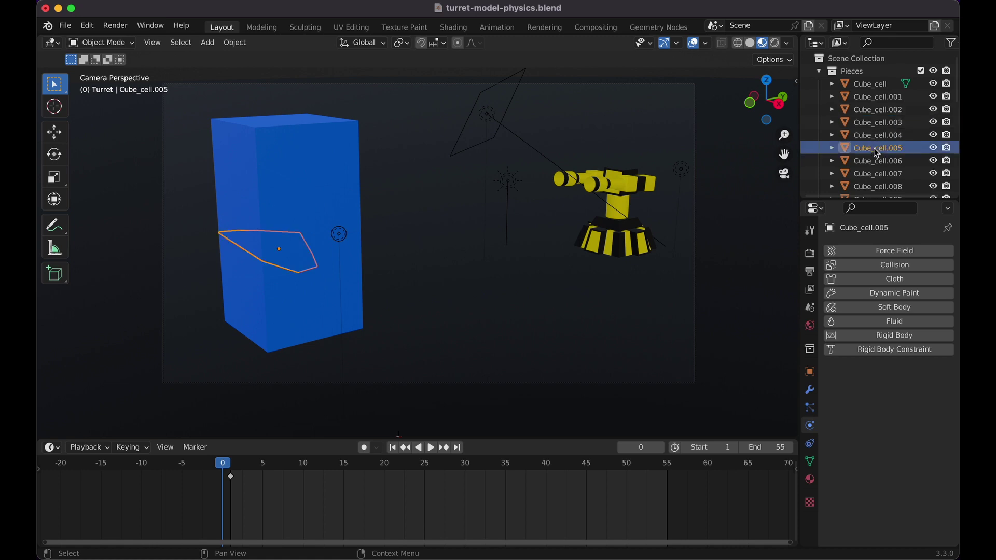
{"action": "left_click", "coordinate": [888, 86]}
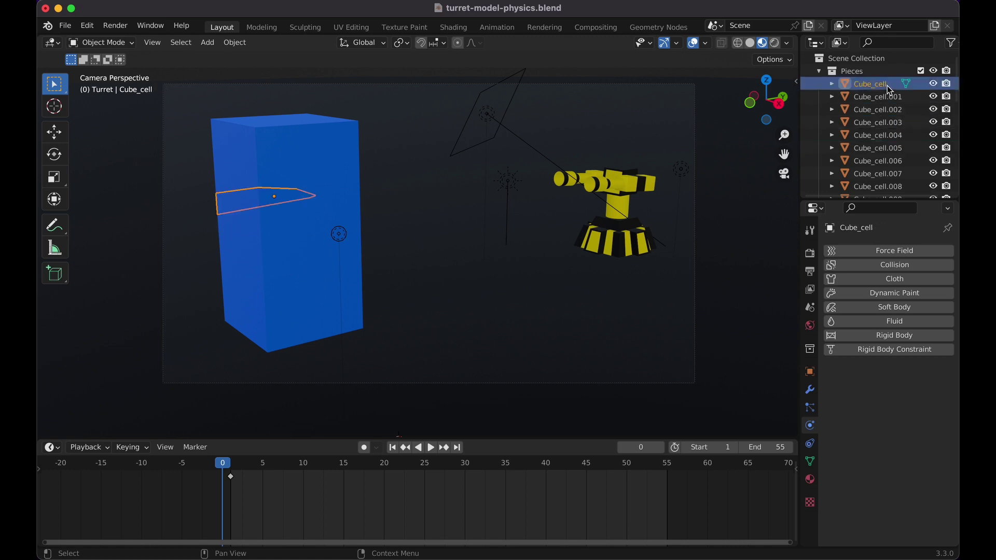
{"action": "scroll", "coordinate": [890, 92], "scroll_direction": "down", "scroll_amount": 2}
{"action": "scroll", "coordinate": [893, 97], "scroll_direction": "up", "scroll_amount": 2}
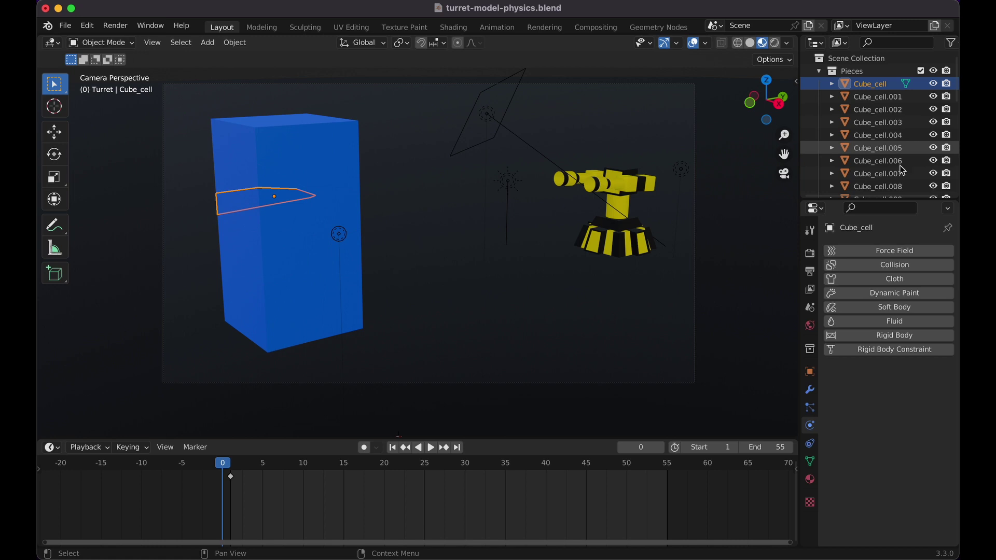
{"action": "left_click", "coordinate": [901, 342]}
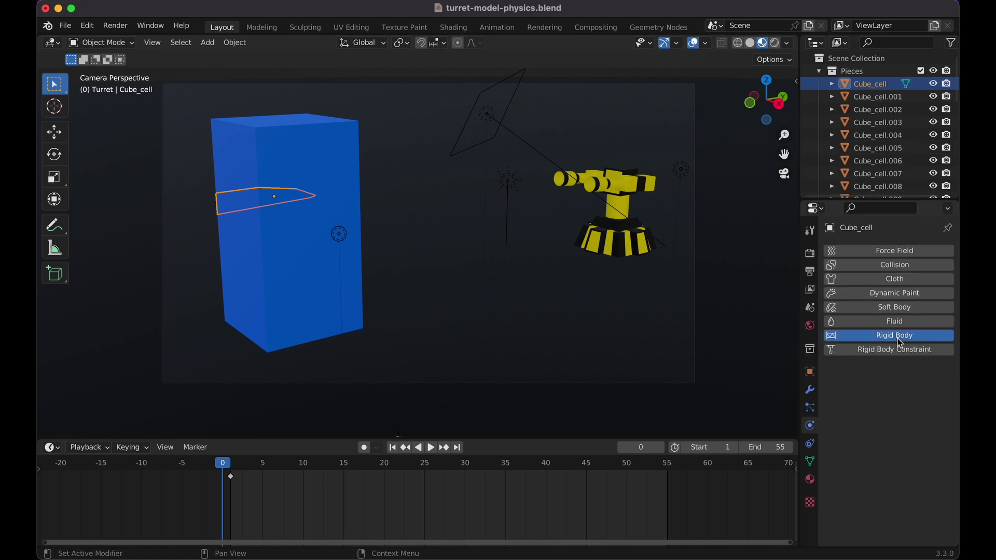
{"action": "scroll", "coordinate": [862, 428], "scroll_direction": "down", "scroll_amount": 2}
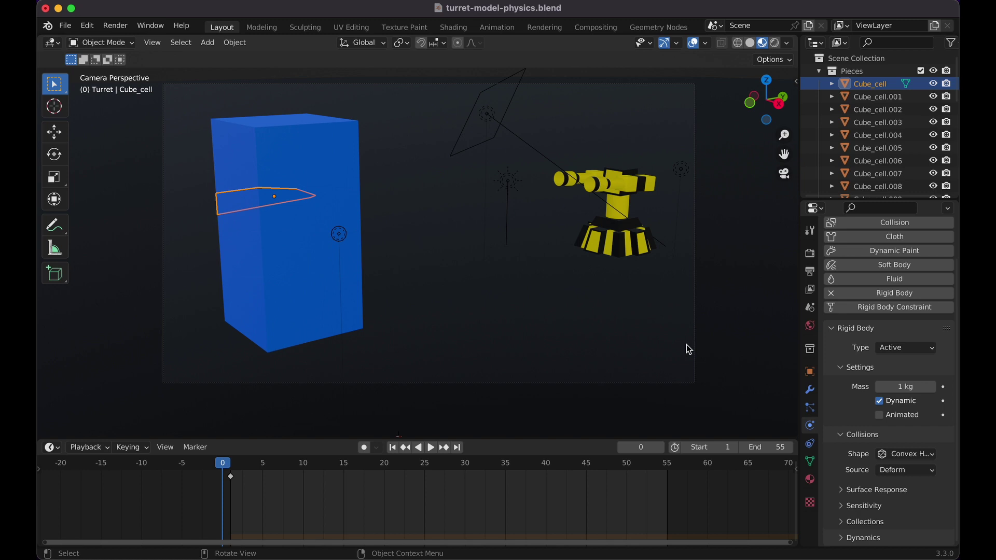
Play the simulation and view from several sides how the single rigid-body cell moves relative to the block.
{"action": "key", "text": "space"}
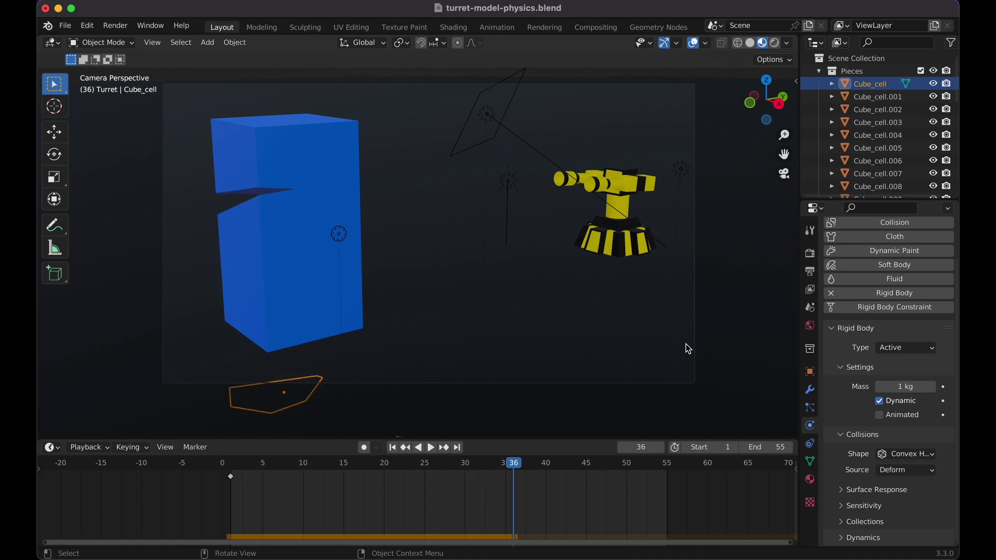
{"action": "scroll", "coordinate": [687, 347], "scroll_direction": "down", "scroll_amount": 10}
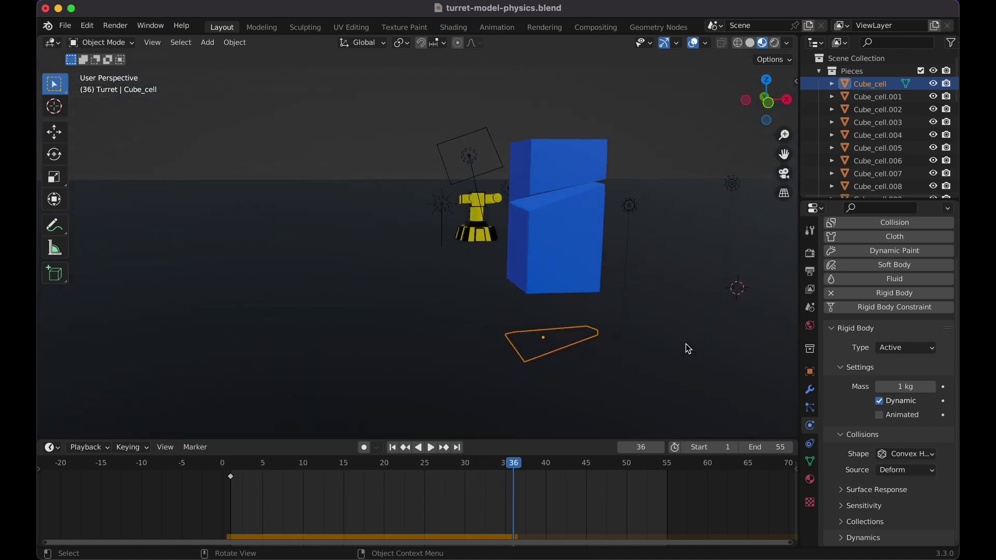
{"action": "left_click", "coordinate": [669, 374]}
{"action": "scroll", "coordinate": [669, 374], "scroll_direction": "down", "scroll_amount": 10}
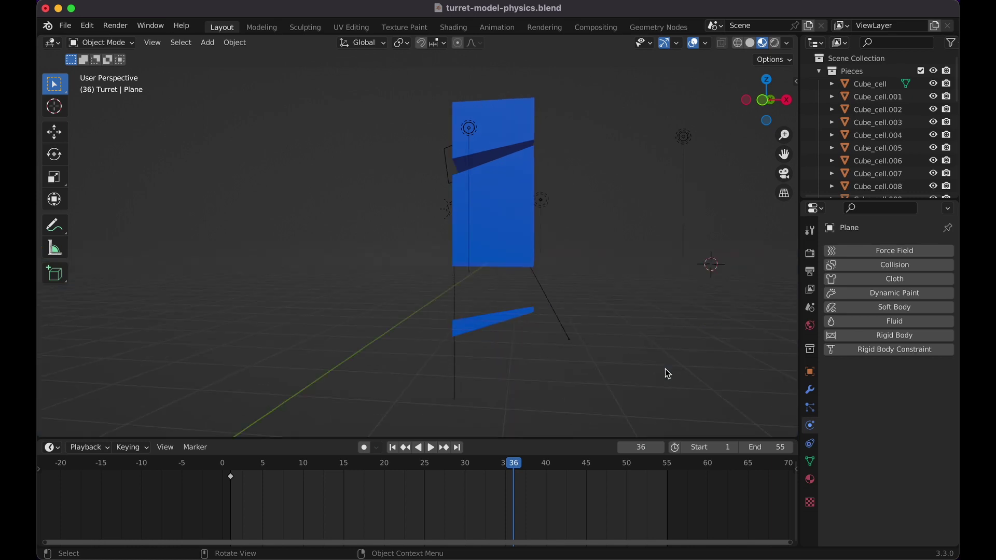
{"action": "key", "text": "space"}
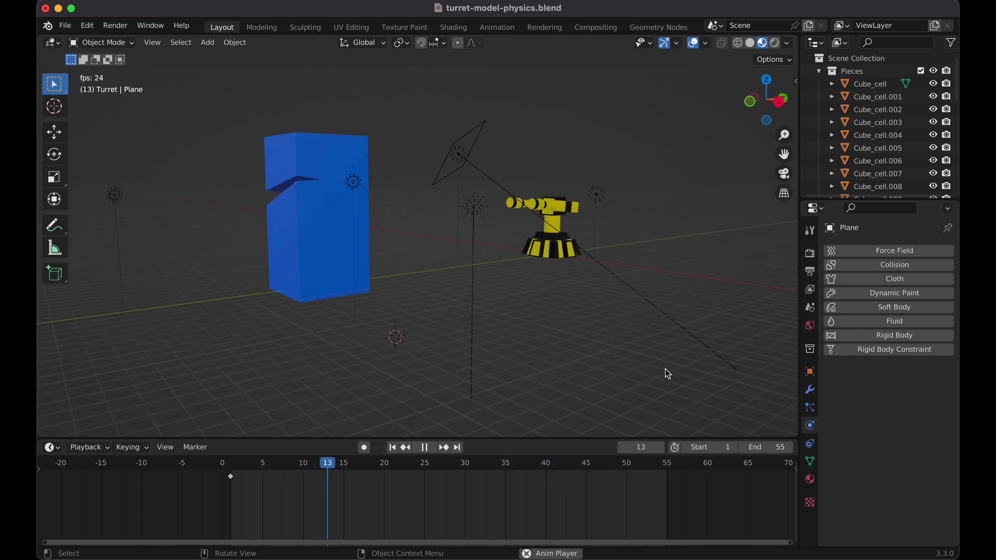
Stop the playback with the Cube_cell piece selected and return the animation to frame 1.
{"action": "key", "text": "space"}
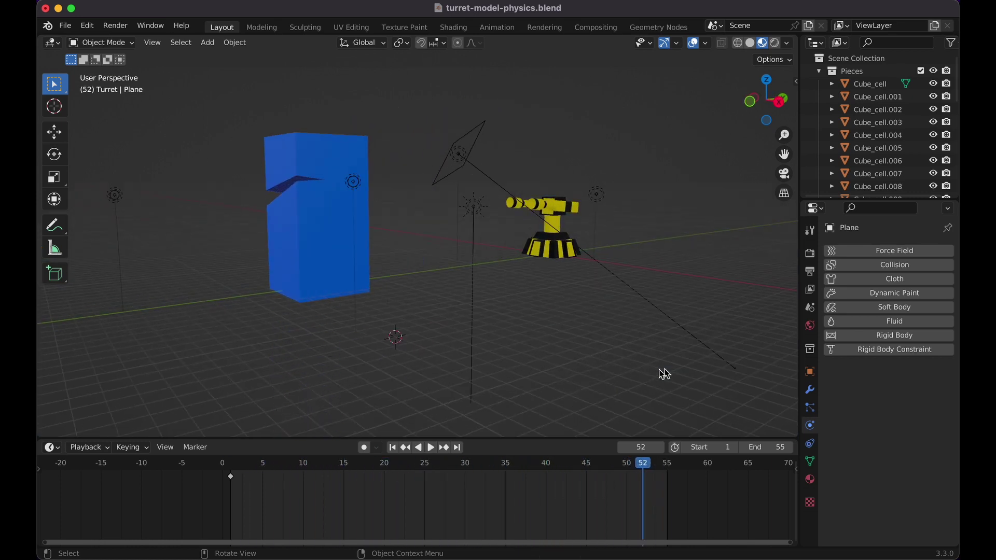
{"action": "left_click", "coordinate": [871, 83]}
{"action": "middle_click_drag", "start_coordinate": [534, 212], "coordinate": [564, 222]}
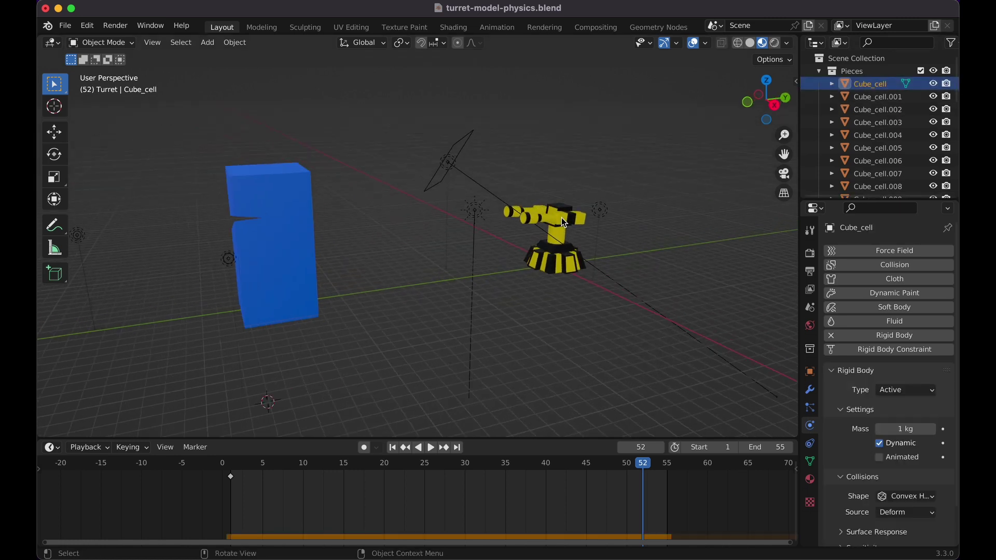
{"action": "scroll", "coordinate": [565, 223], "scroll_direction": "left", "scroll_amount": 3}
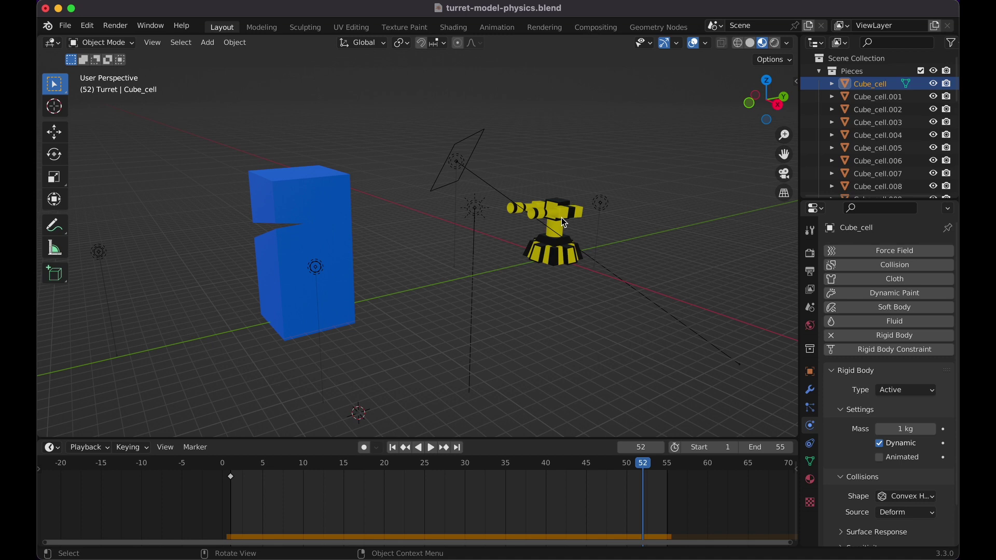
{"action": "key", "text": "shift+Left"}
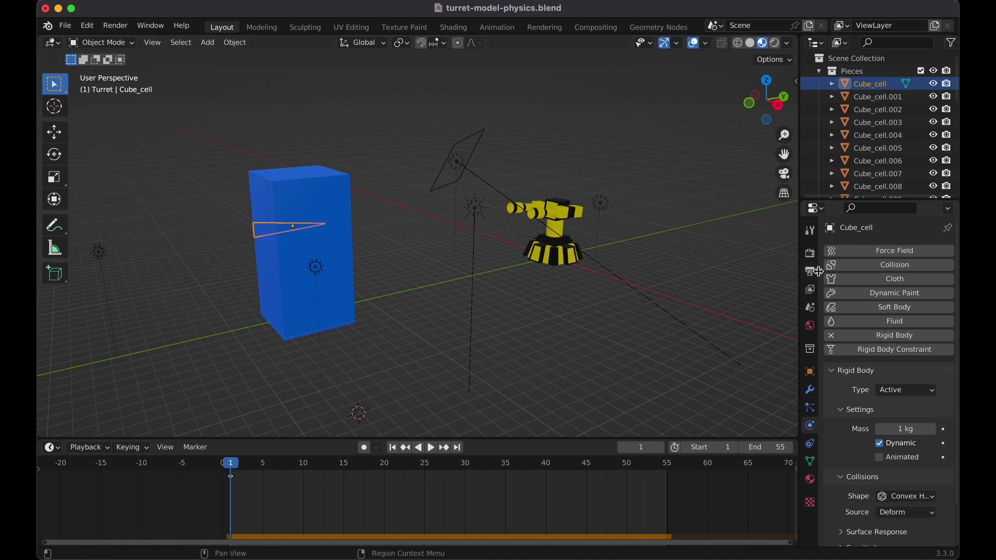
Enable Deactivation with Start Deactivated in Cube_cell's rigid body dynamics and play the simulation to check the piece.
{"action": "scroll", "coordinate": [854, 441], "scroll_direction": "down", "scroll_amount": 2}
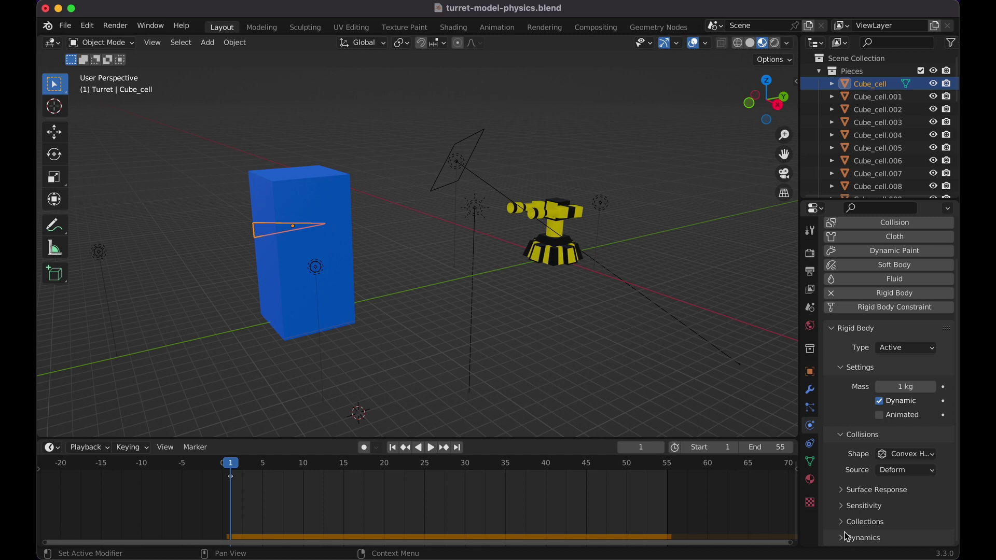
{"action": "scroll", "coordinate": [856, 481], "scroll_direction": "down", "scroll_amount": 3}
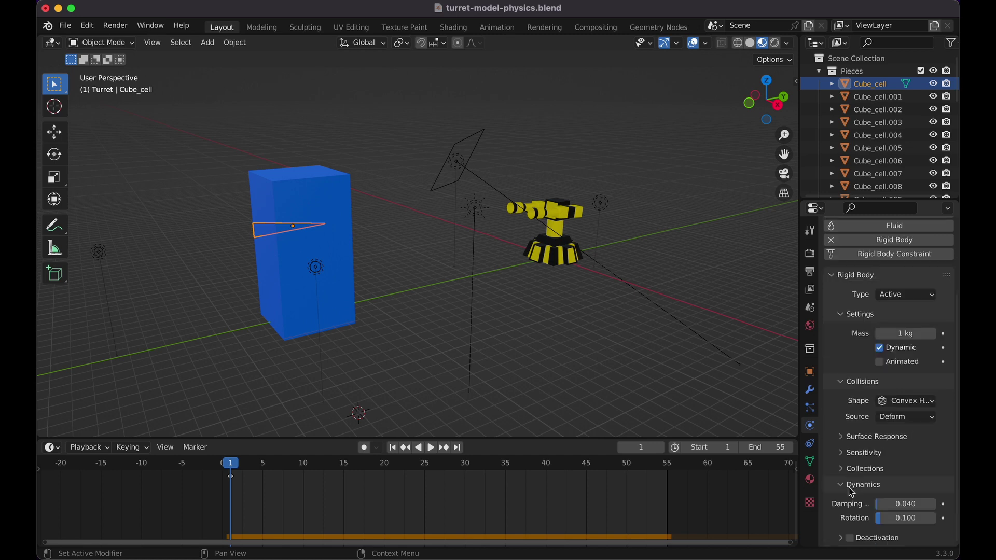
{"action": "left_click", "coordinate": [850, 539]}
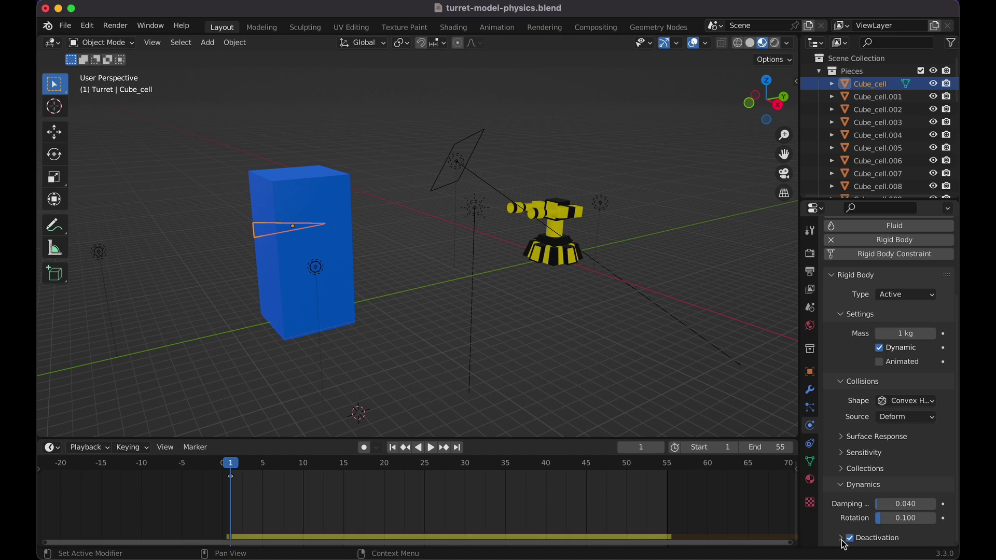
{"action": "scroll", "coordinate": [864, 477], "scroll_direction": "down", "scroll_amount": 3}
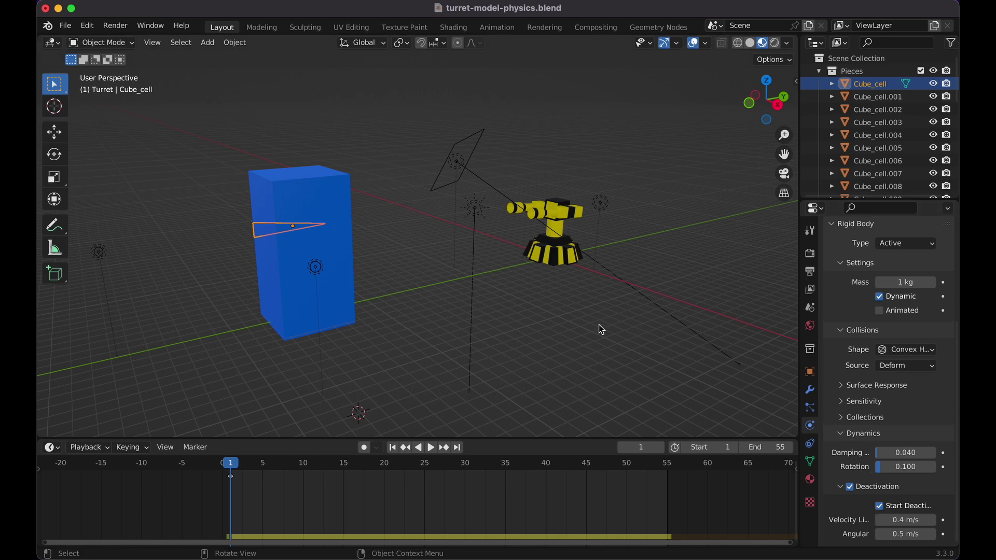
{"action": "key", "text": "space"}
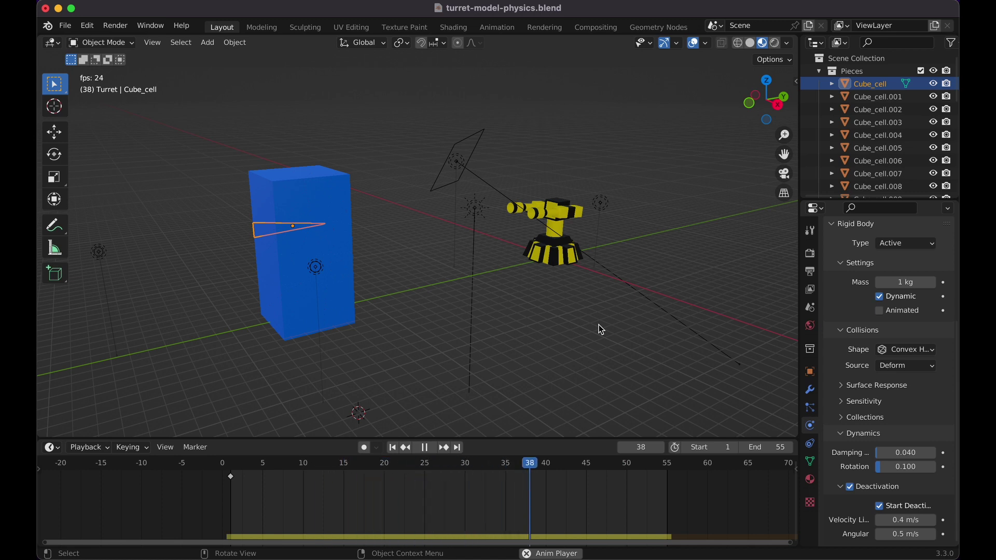
{"action": "key", "text": "space"}
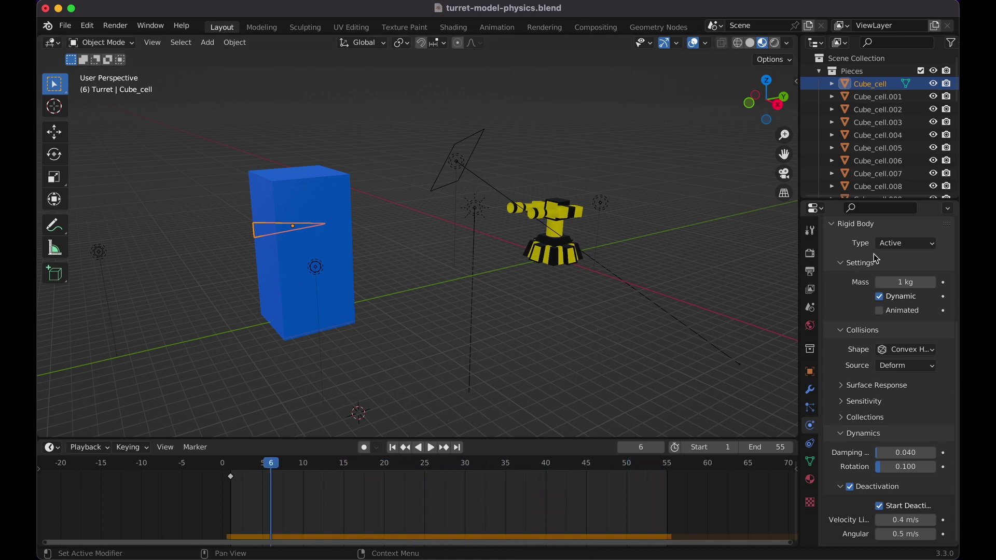
Copy Cube_cell's rigid body settings to all the other pieces up to Cube_cell.029 and play the simulation to check them.
{"action": "scroll", "coordinate": [870, 283], "scroll_direction": "up", "scroll_amount": 5}
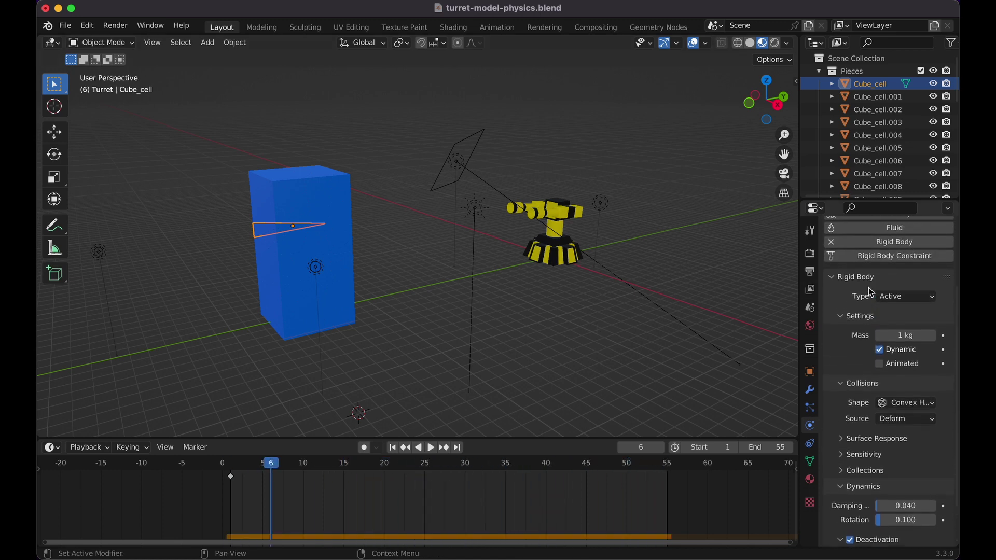
{"action": "left_click", "coordinate": [886, 101]}
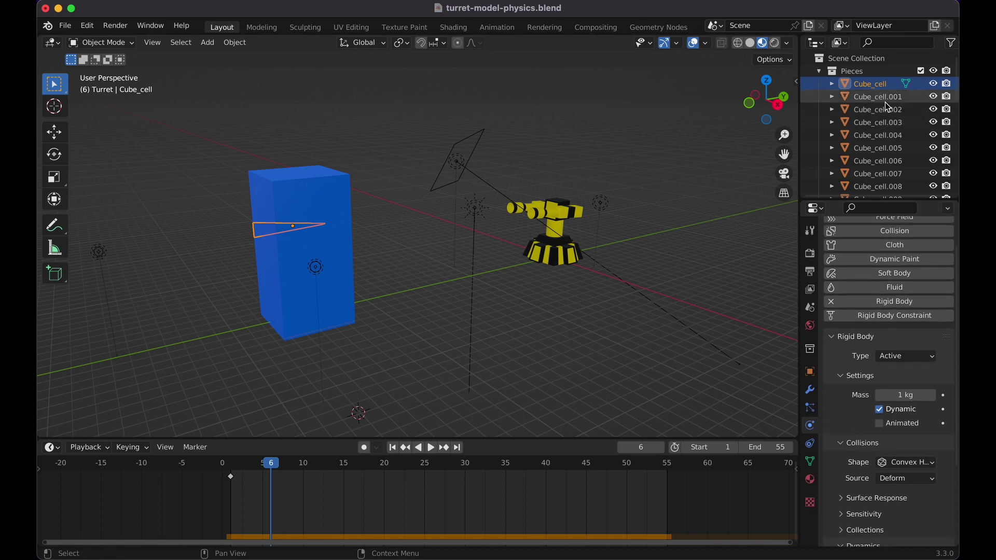
{"action": "left_click", "coordinate": [877, 85]}
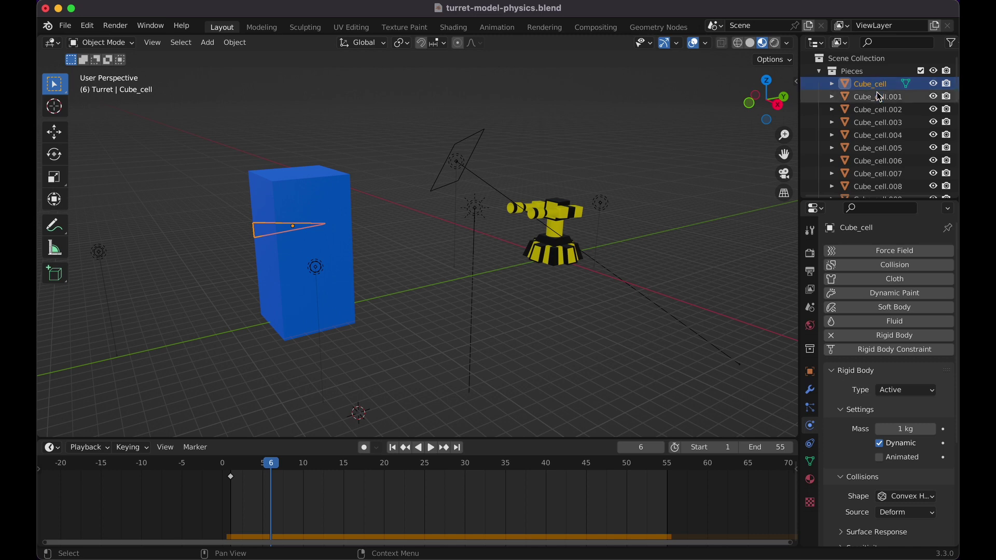
{"action": "scroll", "coordinate": [892, 146], "scroll_direction": "down", "scroll_amount": 6}
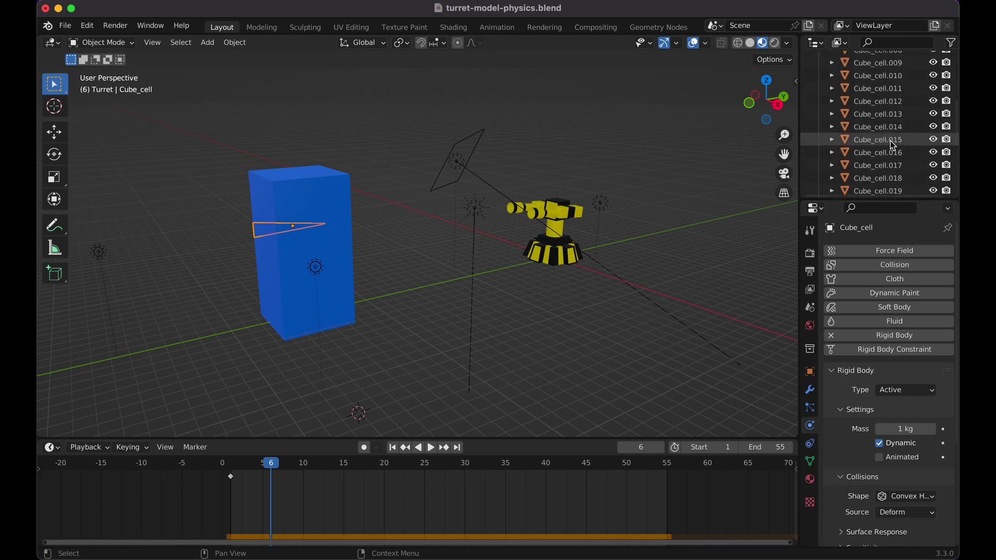
{"action": "scroll", "coordinate": [894, 146], "scroll_direction": "down", "scroll_amount": 8}
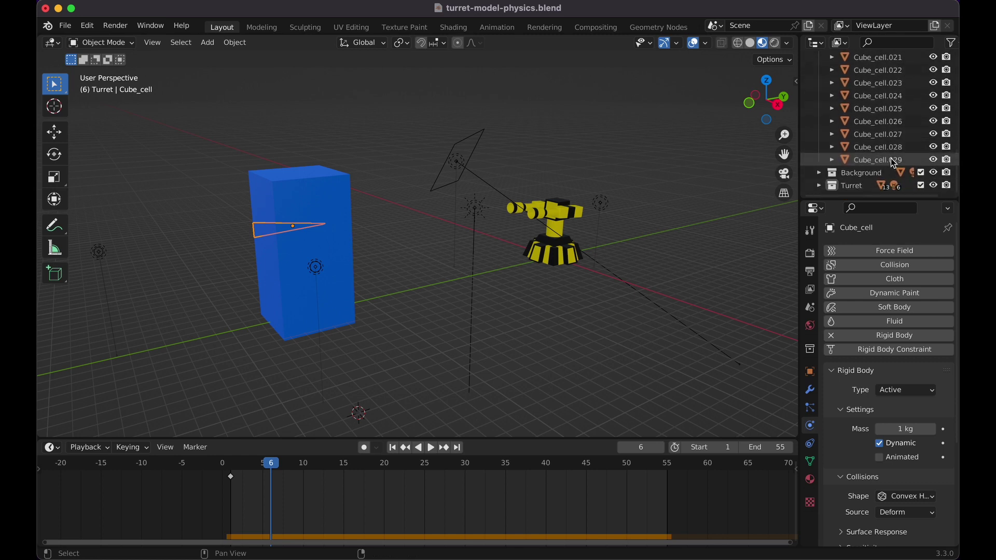
{"action": "left_click", "coordinate": [894, 161], "text": "shift"}
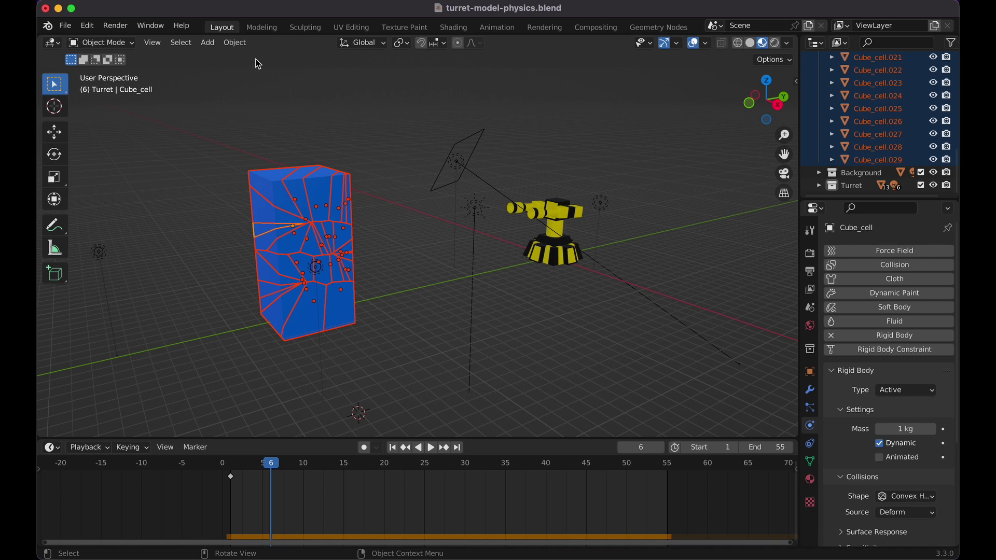
{"action": "left_click", "coordinate": [242, 42]}
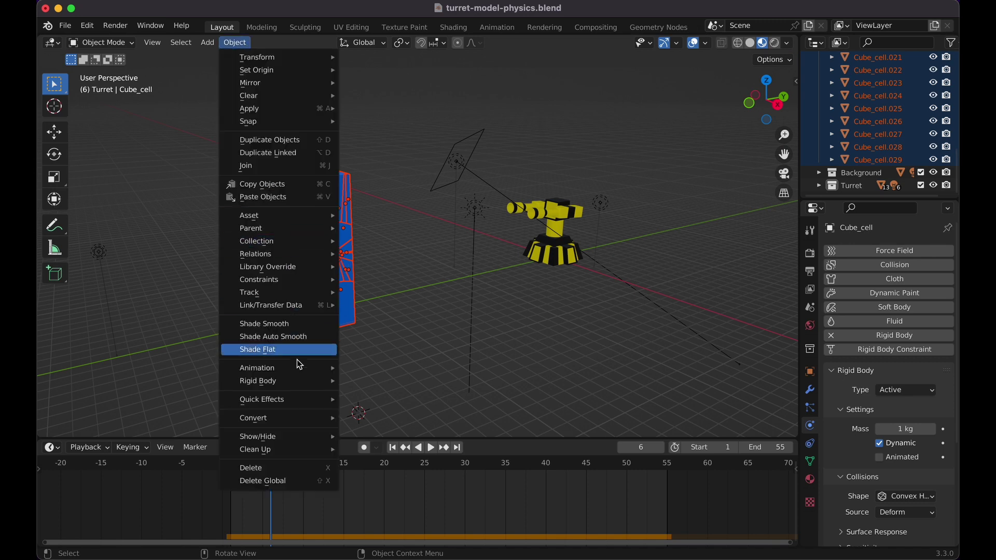
{"action": "mouse_move", "coordinate": [302, 381]}
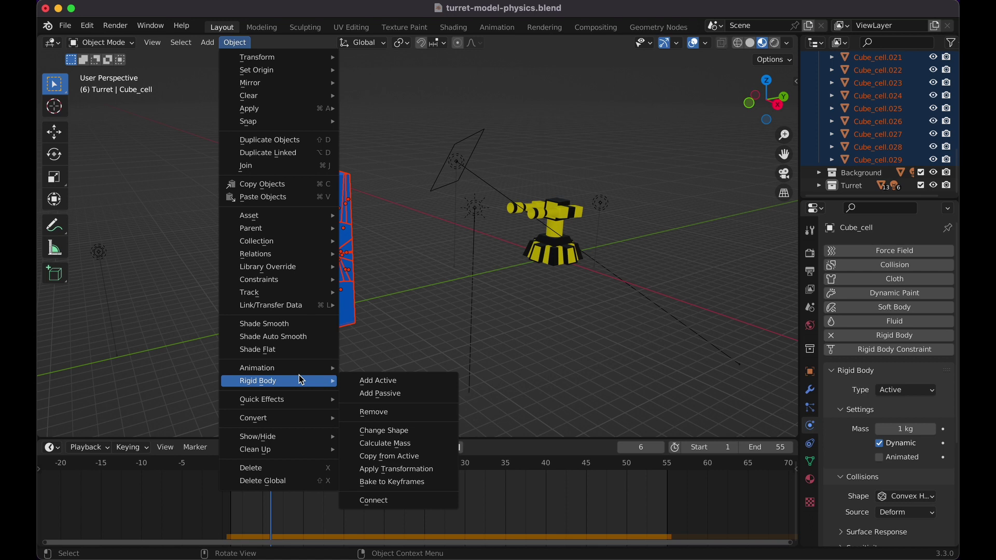
{"action": "left_click", "coordinate": [407, 457]}
{"action": "key", "text": "space"}
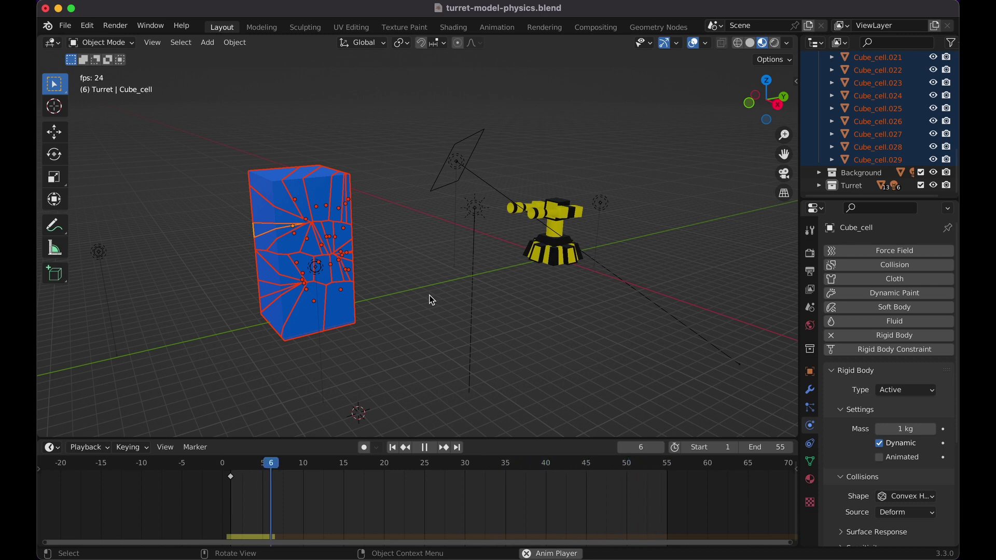
{"action": "key", "text": "space"}
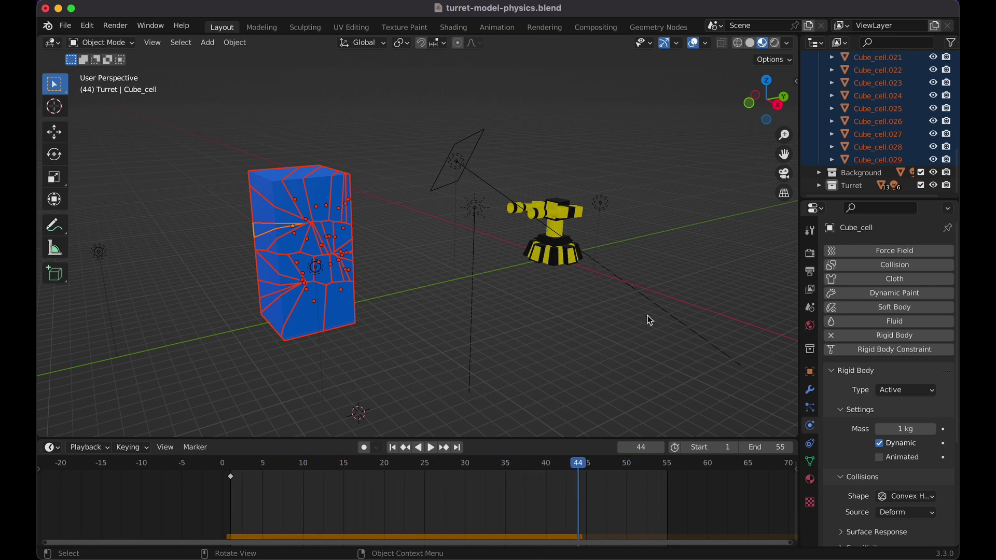
Select several of the first pieces in the Pieces collection one after another to examine their rigid body type, mass and deactivation settings.
{"action": "scroll", "coordinate": [911, 127], "scroll_direction": "up", "scroll_amount": 6}
{"action": "scroll", "coordinate": [914, 132], "scroll_direction": "up", "scroll_amount": 4}
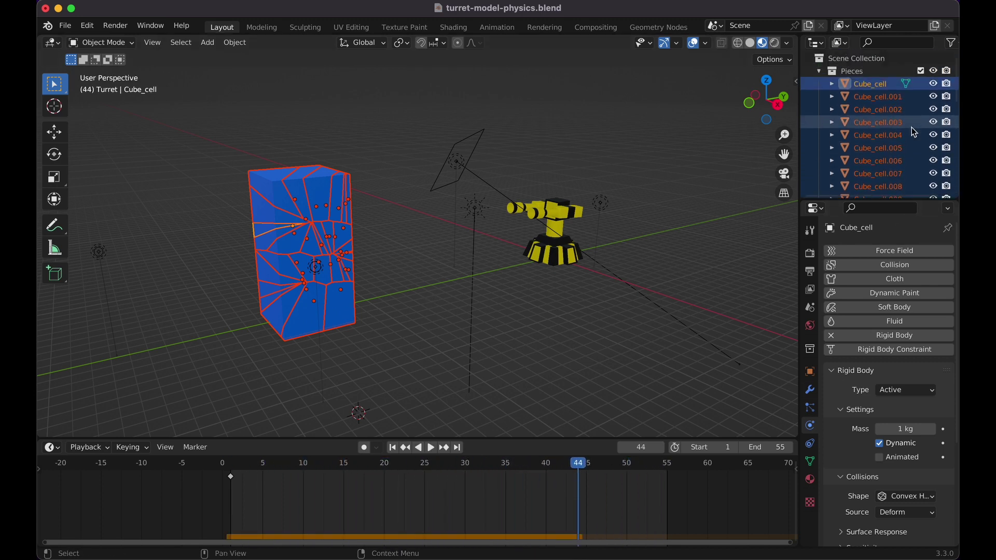
{"action": "left_click", "coordinate": [869, 85]}
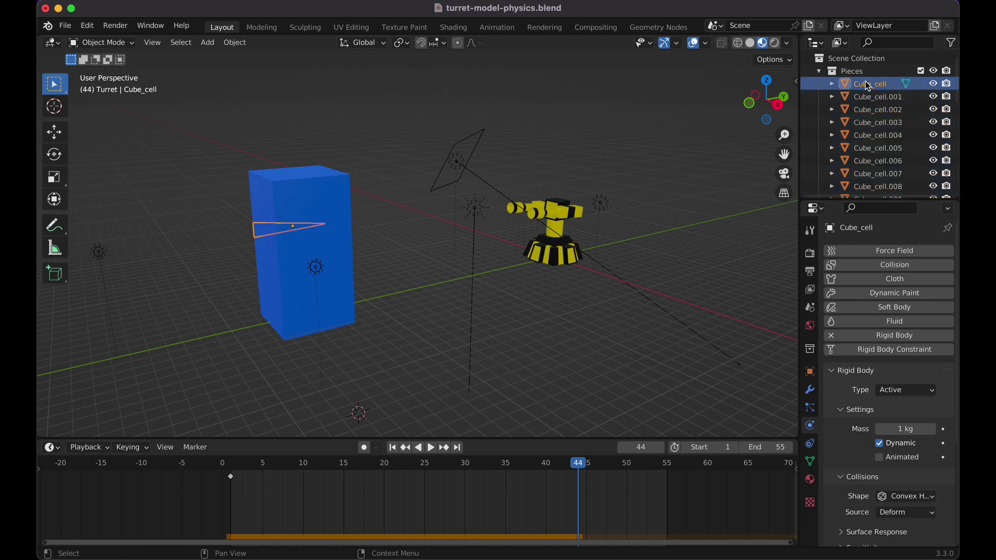
{"action": "scroll", "coordinate": [880, 397], "scroll_direction": "down", "scroll_amount": 7}
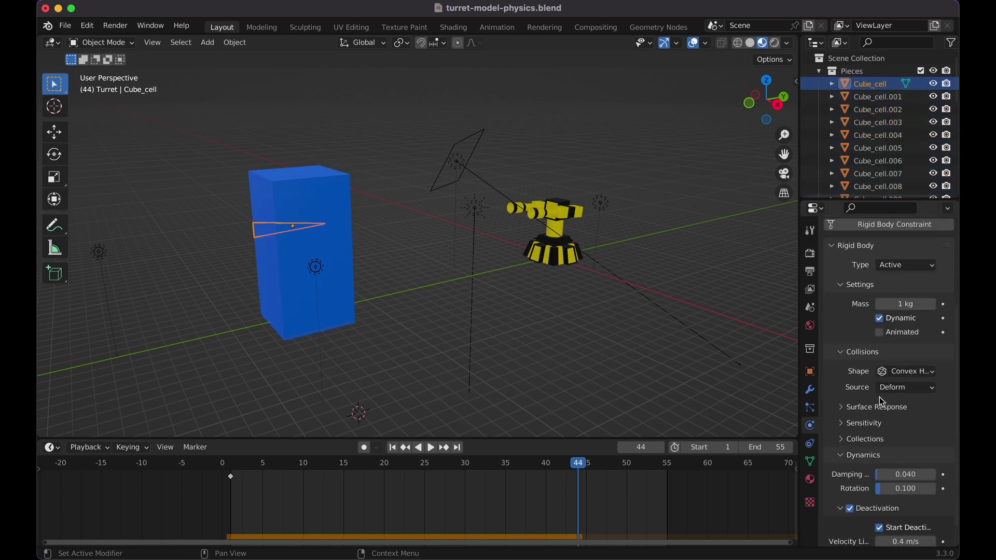
{"action": "left_click", "coordinate": [891, 96]}
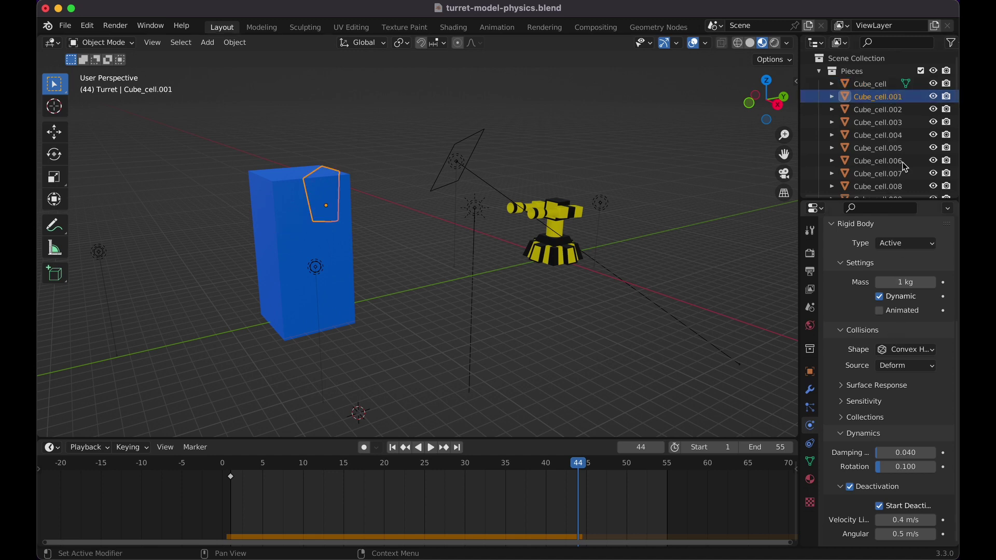
{"action": "left_click", "coordinate": [891, 110]}
{"action": "left_click", "coordinate": [888, 123]}
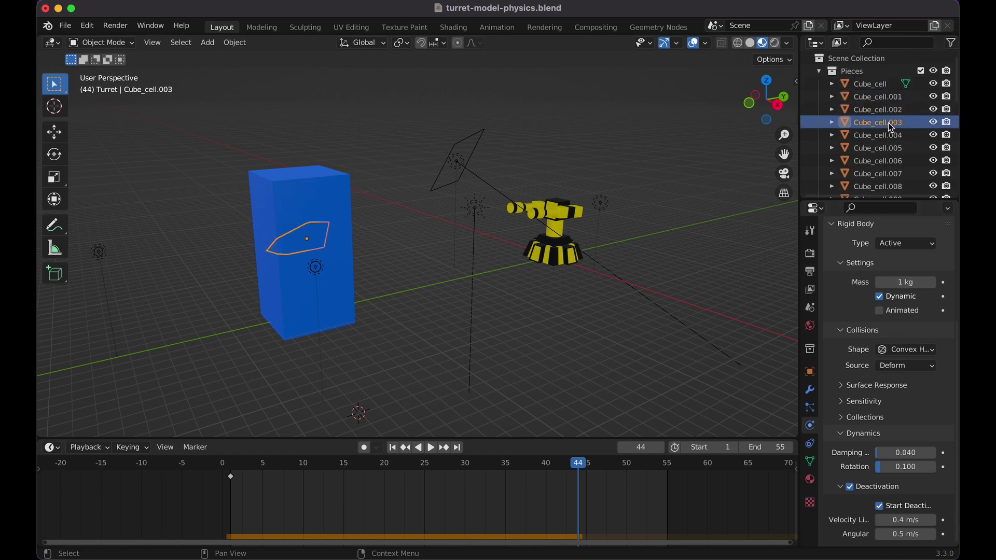
{"action": "left_click", "coordinate": [888, 136]}
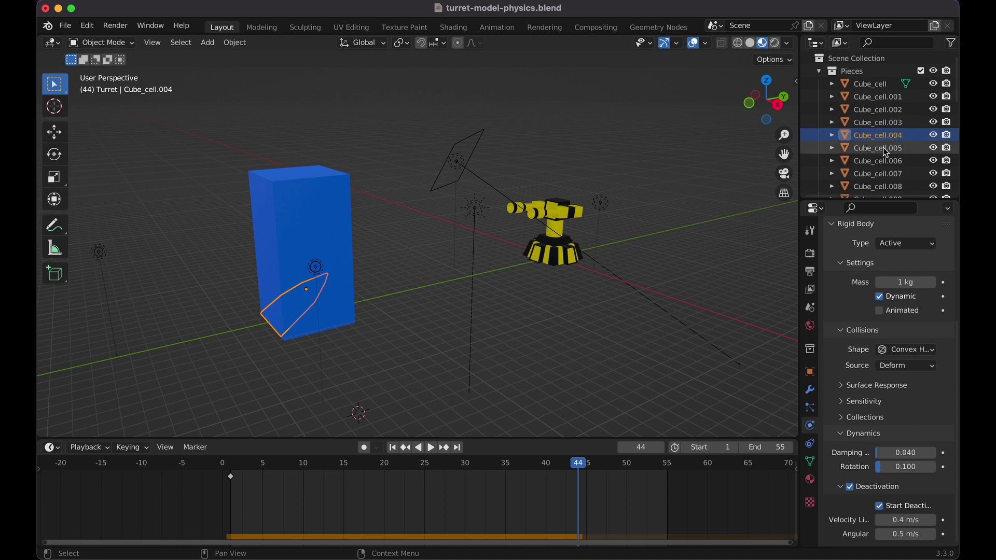
{"action": "scroll", "coordinate": [857, 294], "scroll_direction": "up", "scroll_amount": 5}
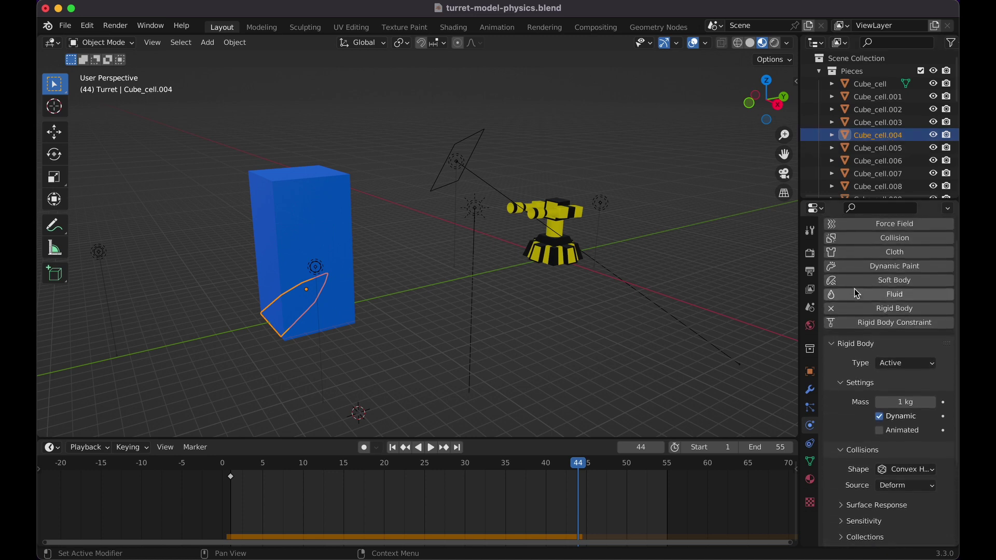
{"action": "left_click", "coordinate": [889, 162]}
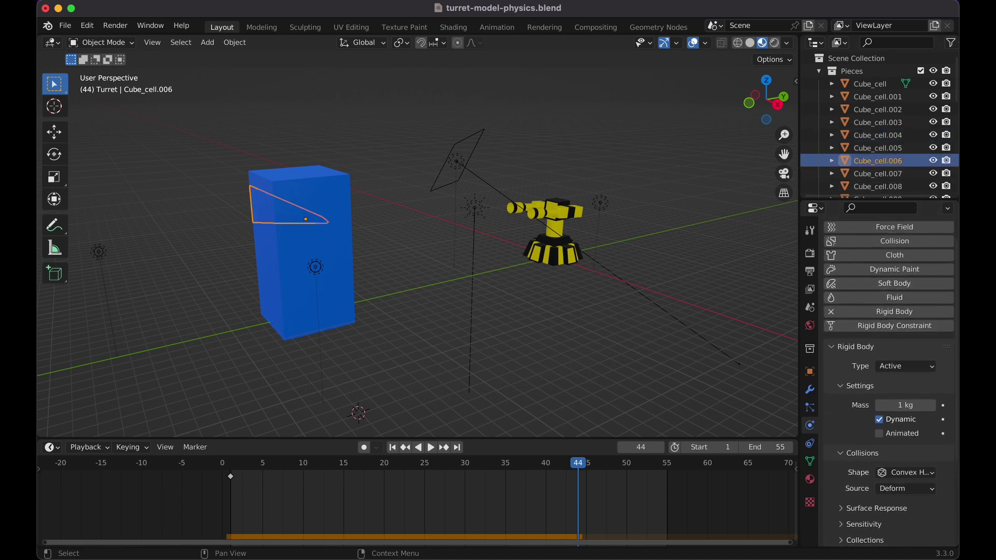
{"action": "left_click", "coordinate": [887, 134]}
{"action": "left_click", "coordinate": [883, 112]}
{"action": "left_click", "coordinate": [886, 122]}
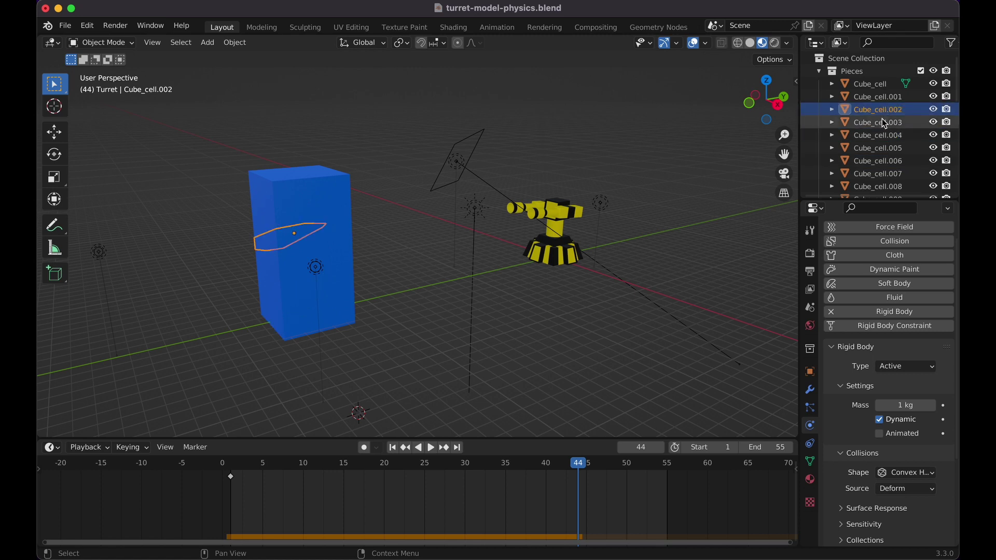
{"action": "left_click", "coordinate": [887, 148]}
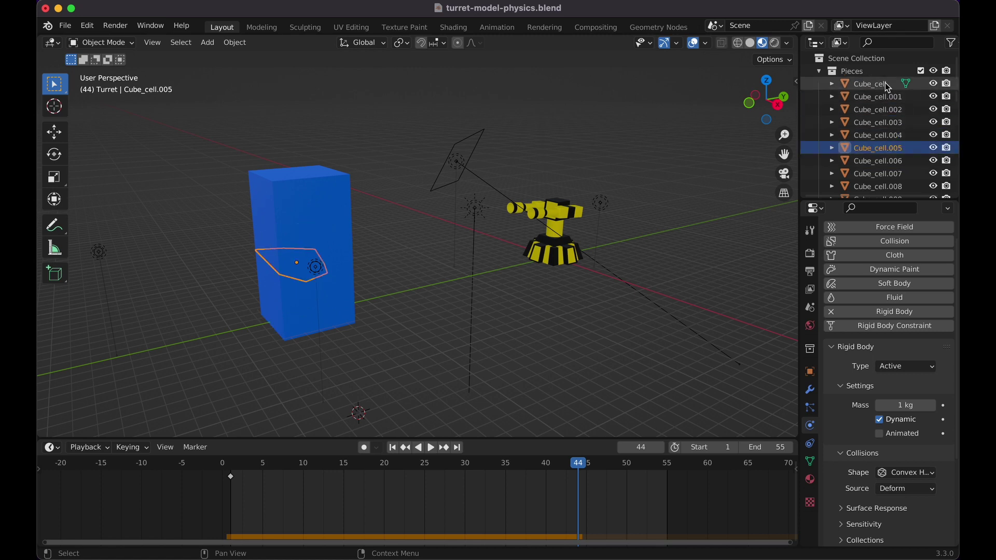
Calculate the mass of all pieces from Cube_cell to Cube_cell.029 with the Limestone (Broken) material preset and play the simulation briefly.
{"action": "left_click", "coordinate": [886, 84]}
{"action": "scroll", "coordinate": [885, 150], "scroll_direction": "down", "scroll_amount": 8}
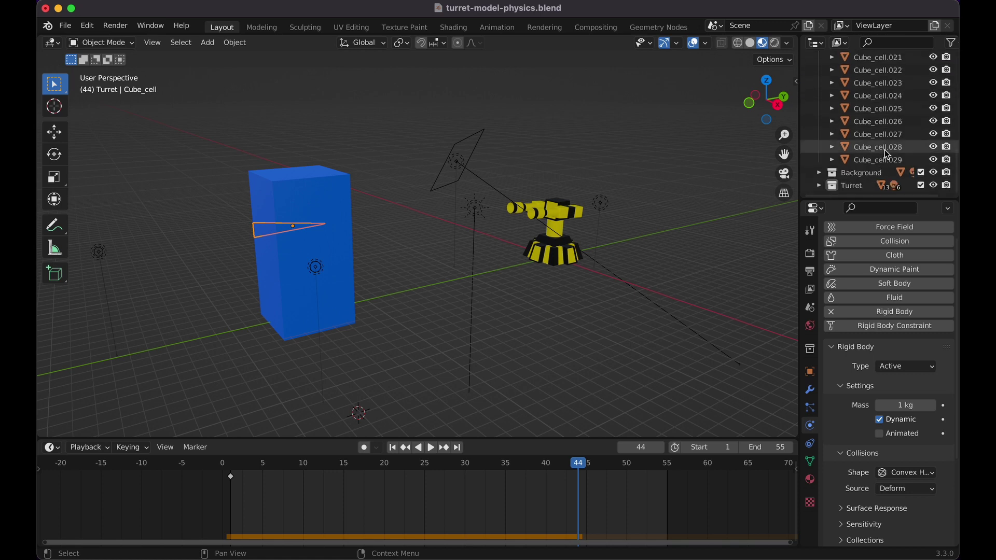
{"action": "left_click", "coordinate": [895, 160], "text": "shift"}
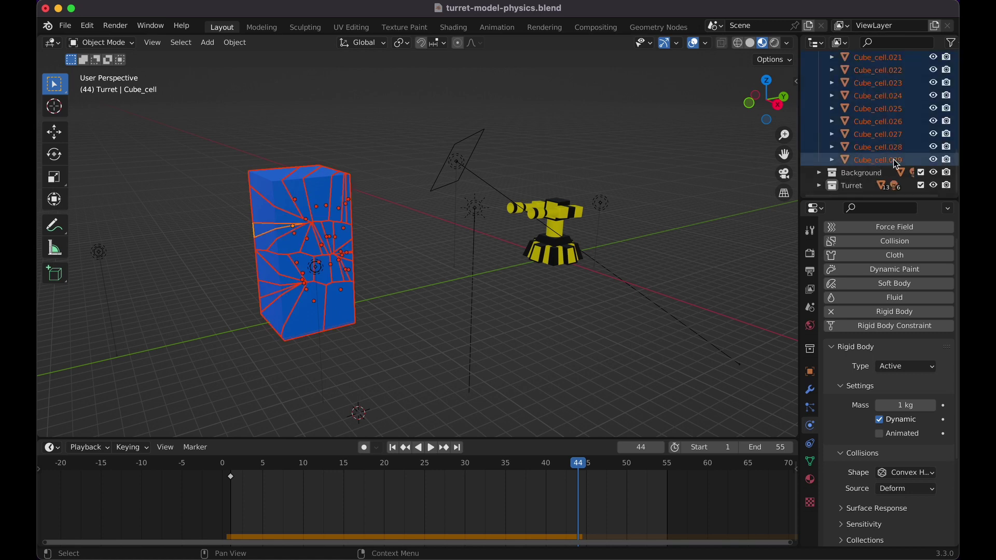
{"action": "left_click", "coordinate": [236, 43]}
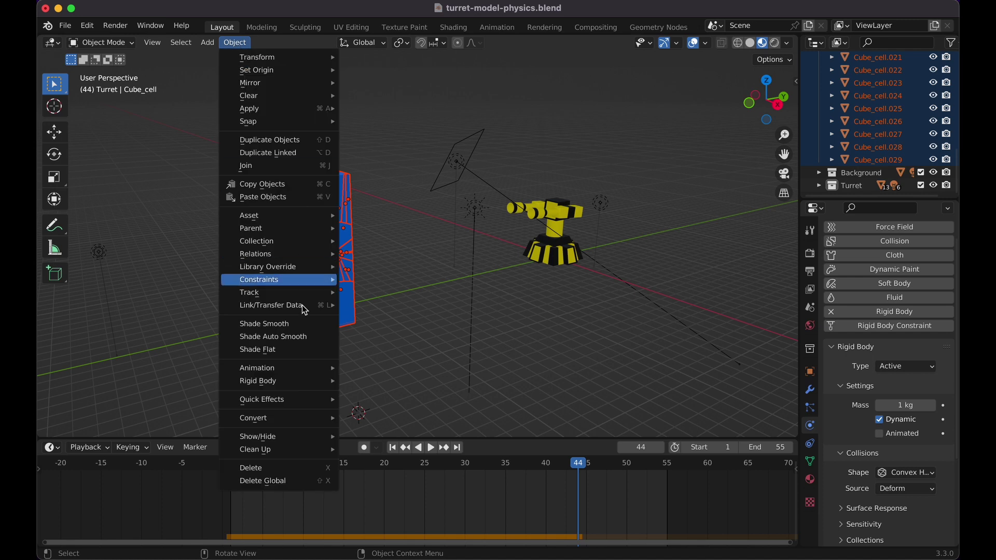
{"action": "mouse_move", "coordinate": [302, 382]}
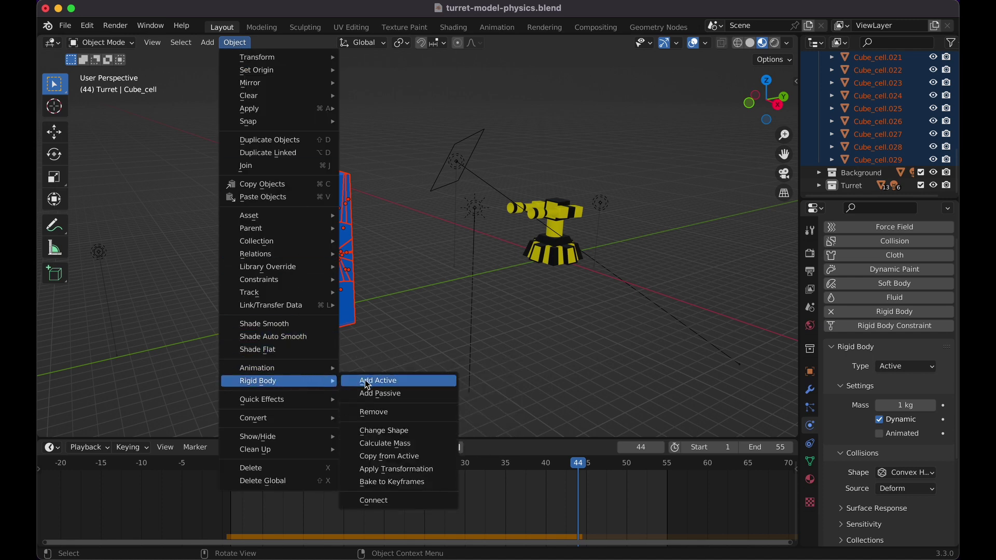
{"action": "left_click", "coordinate": [414, 445]}
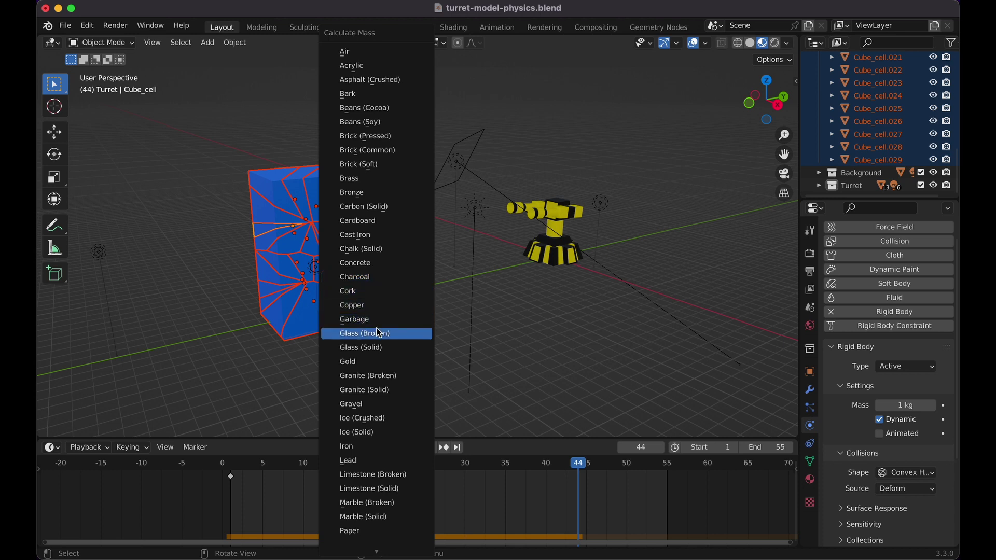
{"action": "key", "text": "Down"}
{"action": "key", "text": "Down"}
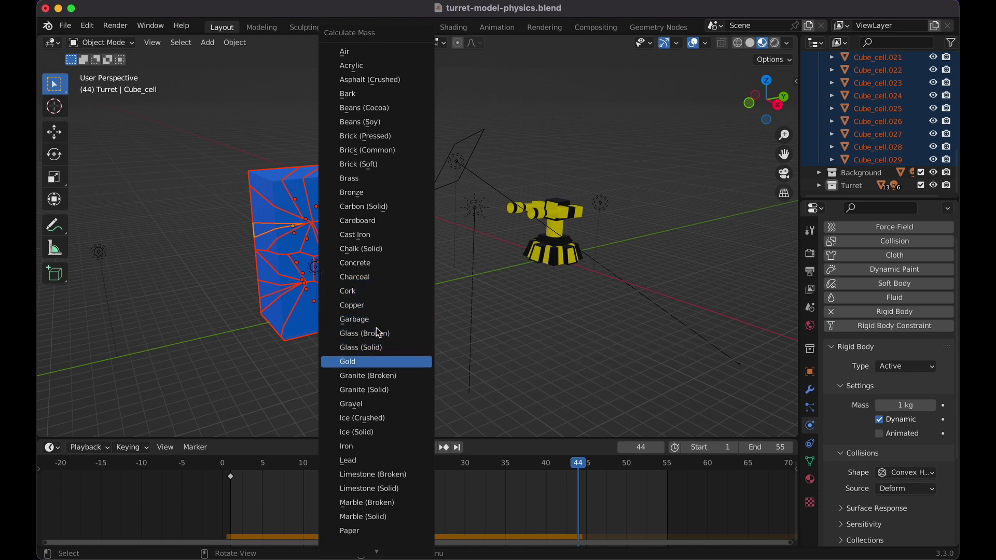
{"action": "key", "text": "Down"}
{"action": "key", "text": "Down"}
{"action": "key", "text": "Down"}
{"action": "key", "text": "Down"}
{"action": "key", "text": "Down"}
{"action": "key", "text": "Down"}
{"action": "key", "text": "Down"}
{"action": "key", "text": "Down"}
{"action": "key", "text": "Down"}
{"action": "key", "text": "Down"}
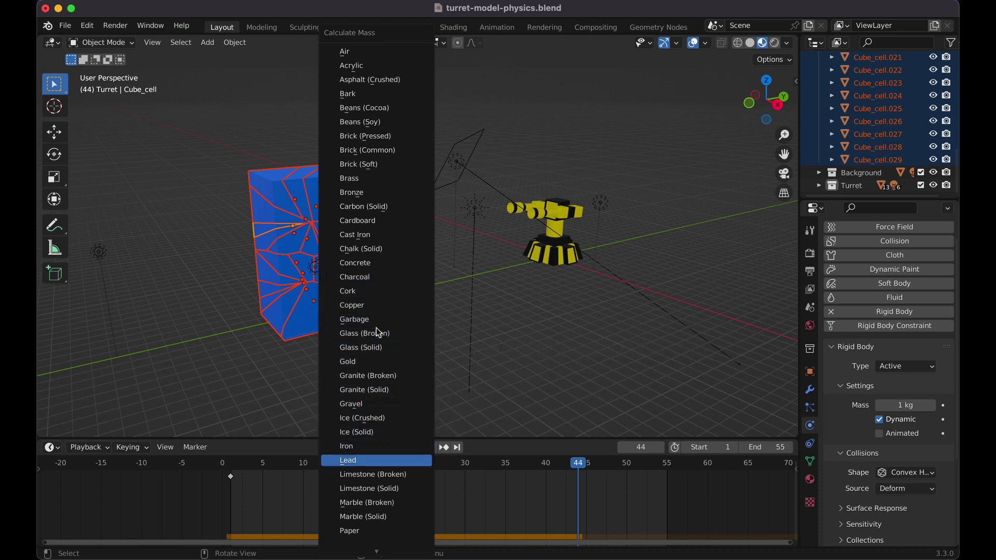
{"action": "key", "text": "Down"}
{"action": "key", "text": "Down"}
{"action": "key", "text": "Down"}
{"action": "key", "text": "Down"}
{"action": "key", "text": "Down"}
{"action": "key", "text": "Down"}
{"action": "key", "text": "Down"}
{"action": "key", "text": "Down"}
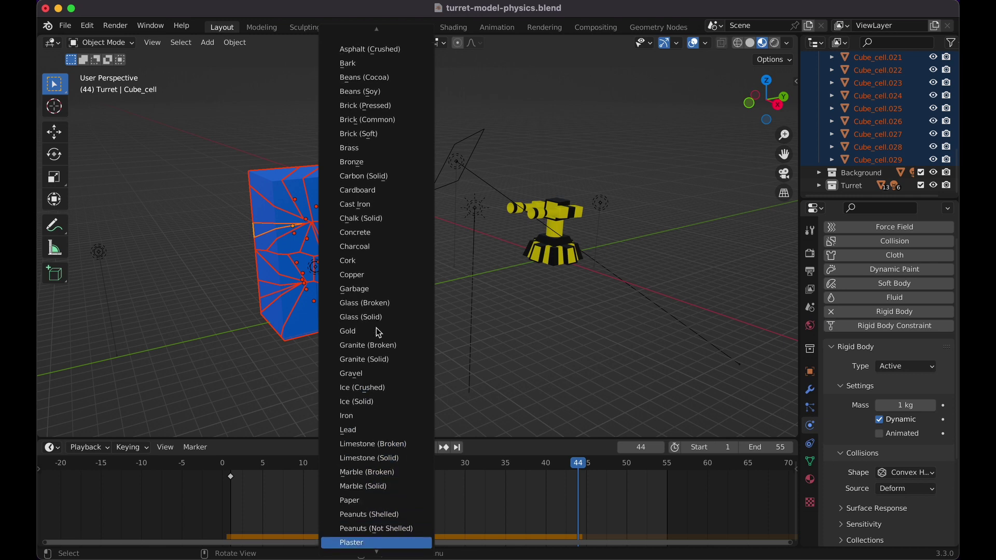
{"action": "key", "text": "Down"}
{"action": "key", "text": "Down"}
{"action": "key", "text": "Down"}
{"action": "key", "text": "Down"}
{"action": "key", "text": "Down"}
{"action": "key", "text": "Down"}
{"action": "key", "text": "Down"}
{"action": "key", "text": "Down"}
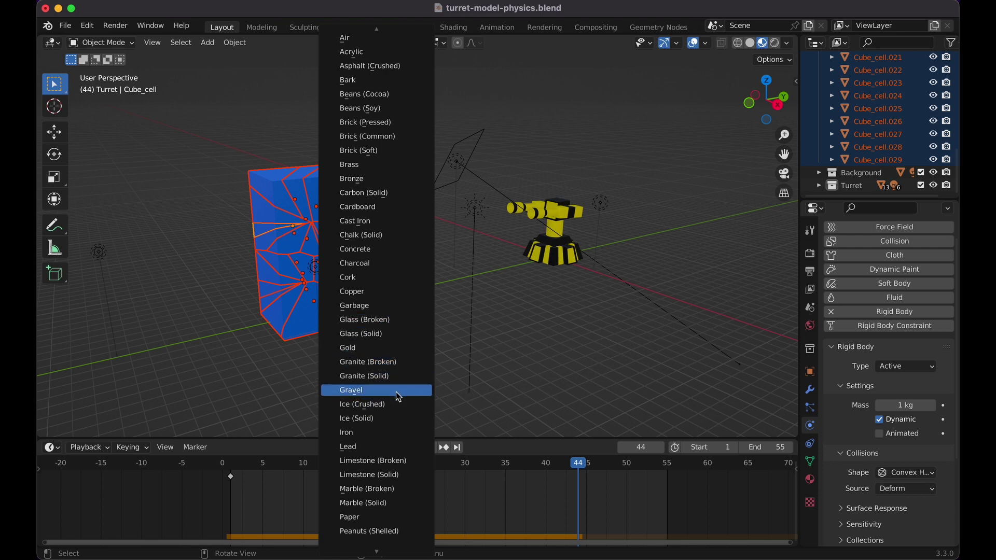
{"action": "left_click", "coordinate": [395, 463]}
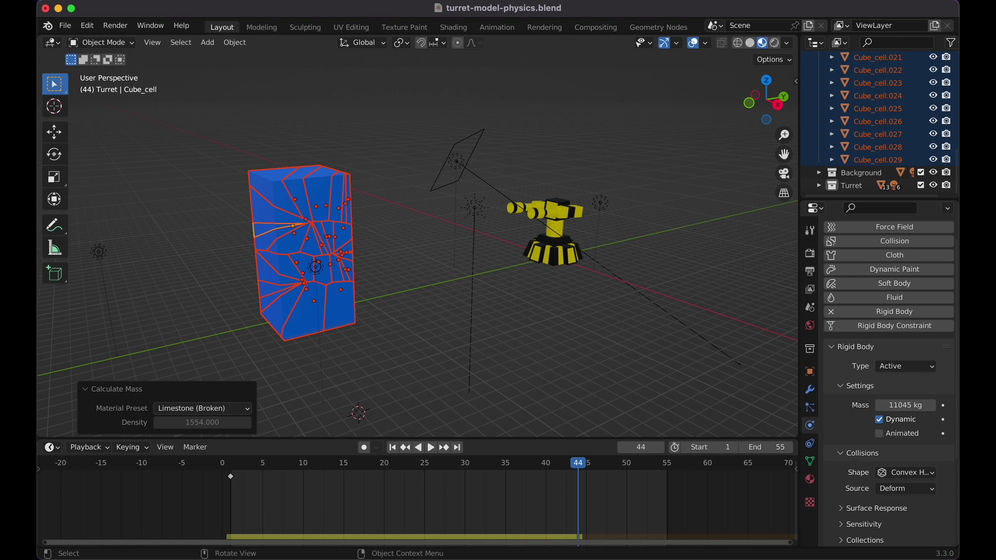
{"action": "key", "text": "space"}
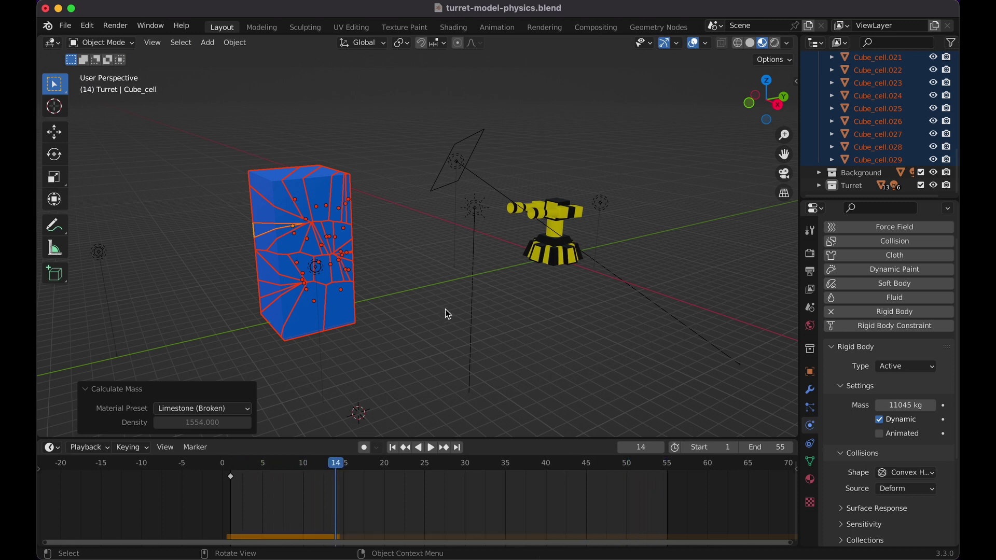
Select Cube_cell and several other pieces up to Cube_cell.011 one after another to examine their calculated masses and deactivation settings.
{"action": "scroll", "coordinate": [889, 114], "scroll_direction": "up", "scroll_amount": 10}
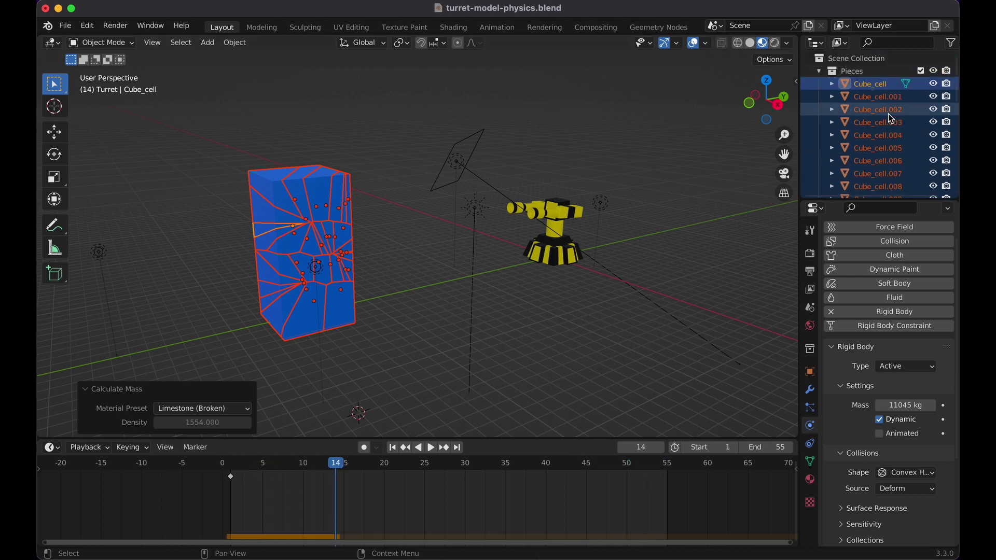
{"action": "left_click", "coordinate": [870, 83]}
{"action": "scroll", "coordinate": [885, 371], "scroll_direction": "down", "scroll_amount": 2}
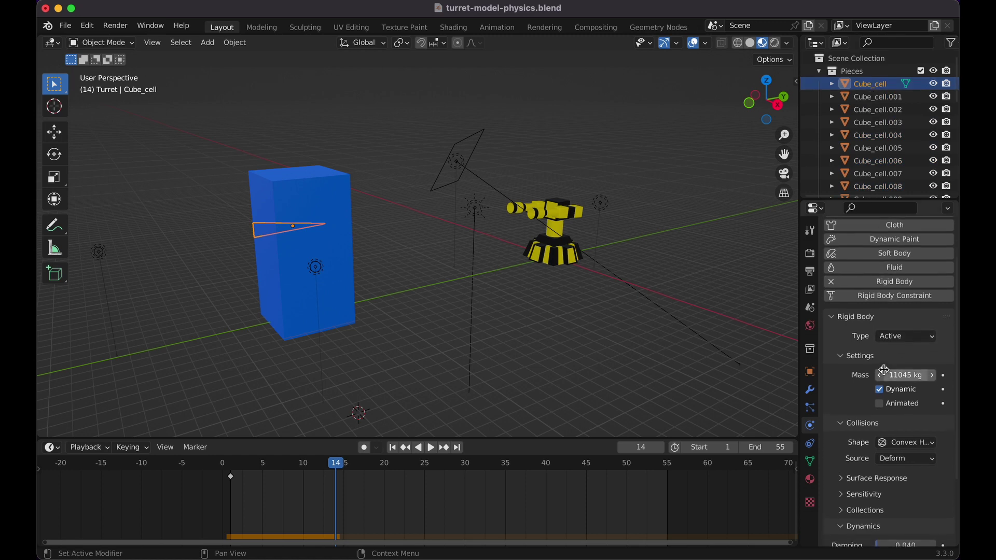
{"action": "scroll", "coordinate": [886, 370], "scroll_direction": "down", "scroll_amount": 1}
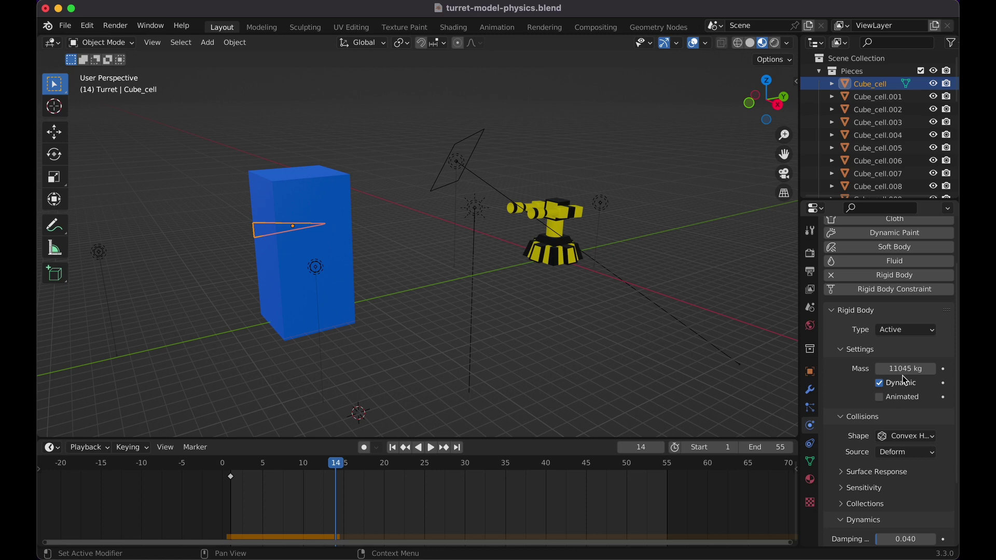
{"action": "left_click", "coordinate": [883, 97]}
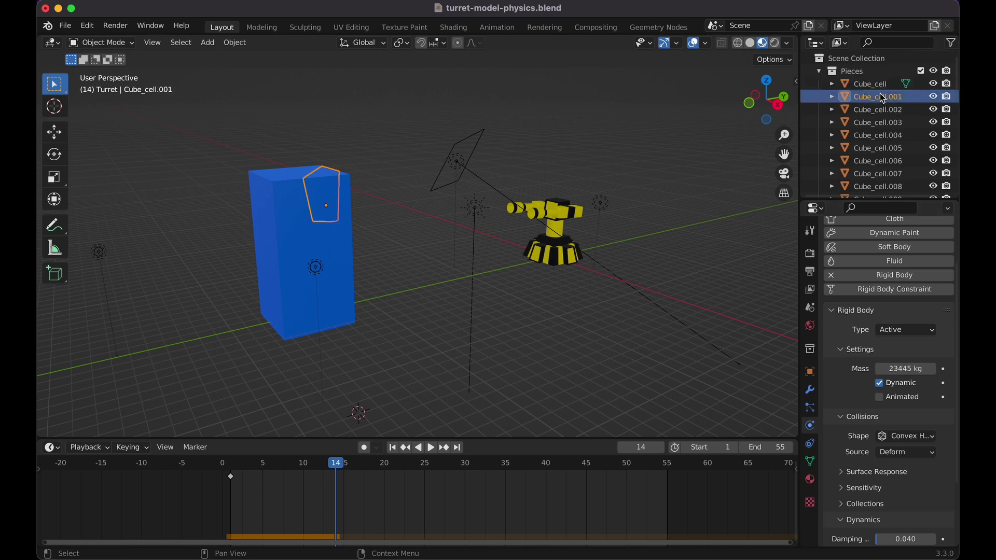
{"action": "left_click", "coordinate": [883, 109]}
{"action": "left_click", "coordinate": [884, 122]}
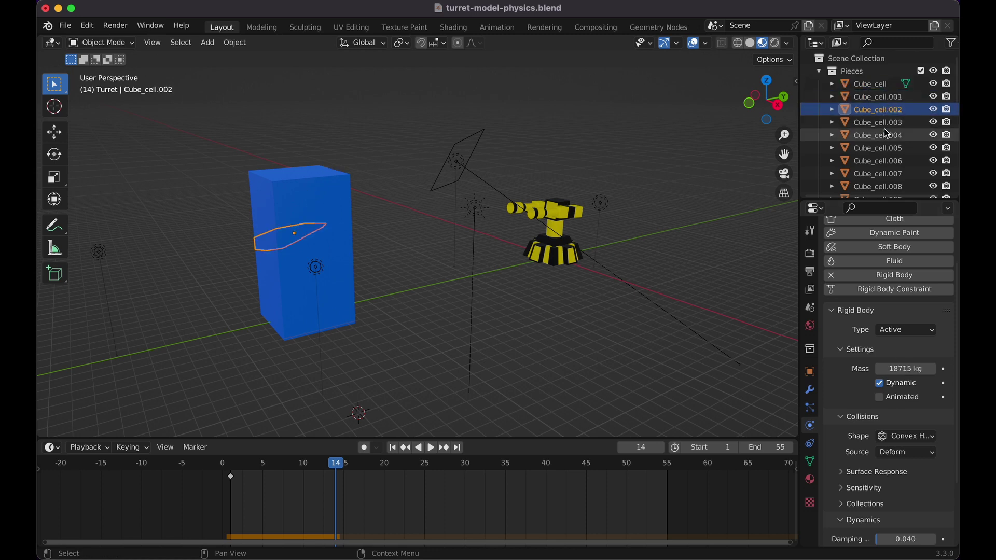
{"action": "left_click", "coordinate": [884, 133]}
{"action": "left_click", "coordinate": [885, 149]}
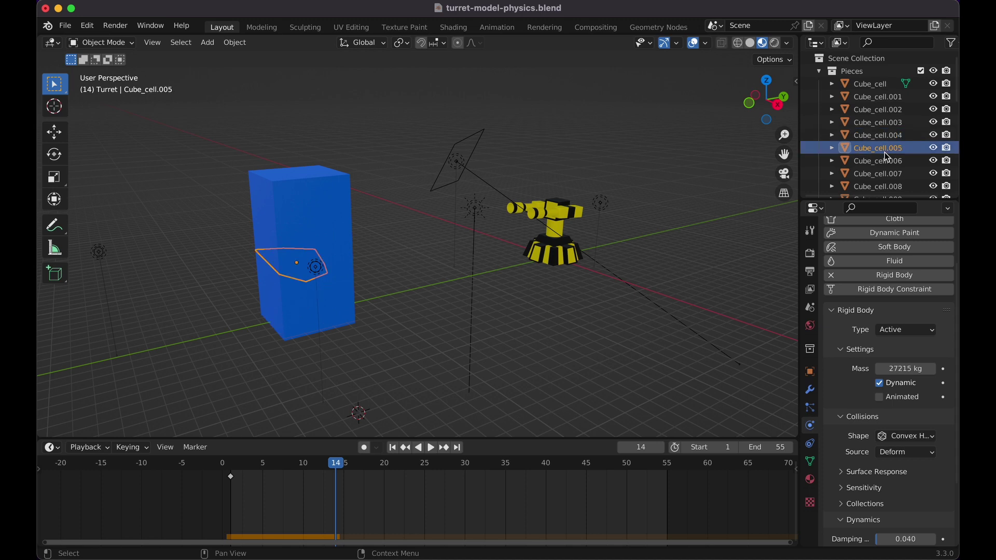
{"action": "left_click", "coordinate": [886, 161]}
{"action": "left_click", "coordinate": [886, 173]}
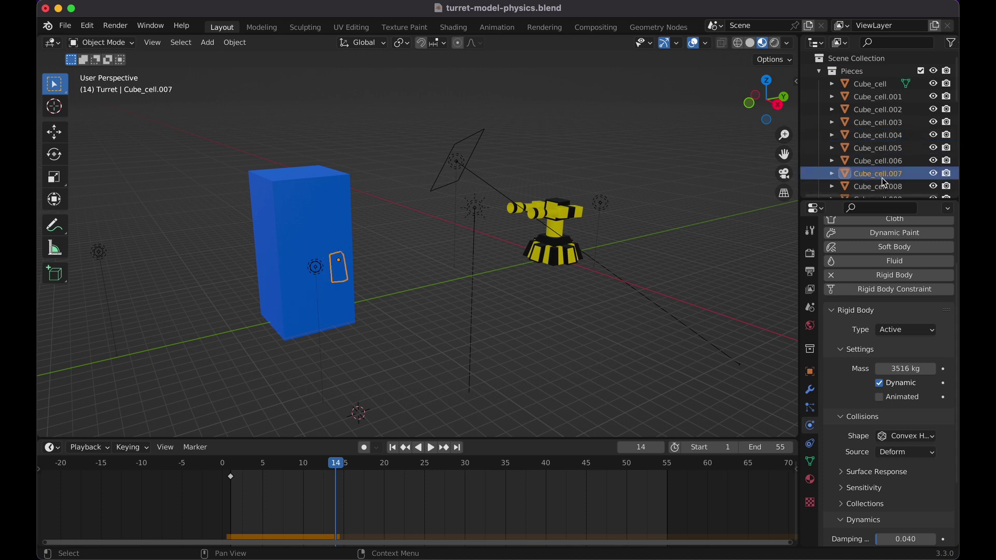
{"action": "scroll", "coordinate": [886, 183], "scroll_direction": "down", "scroll_amount": 1}
{"action": "scroll", "coordinate": [885, 183], "scroll_direction": "down", "scroll_amount": 3}
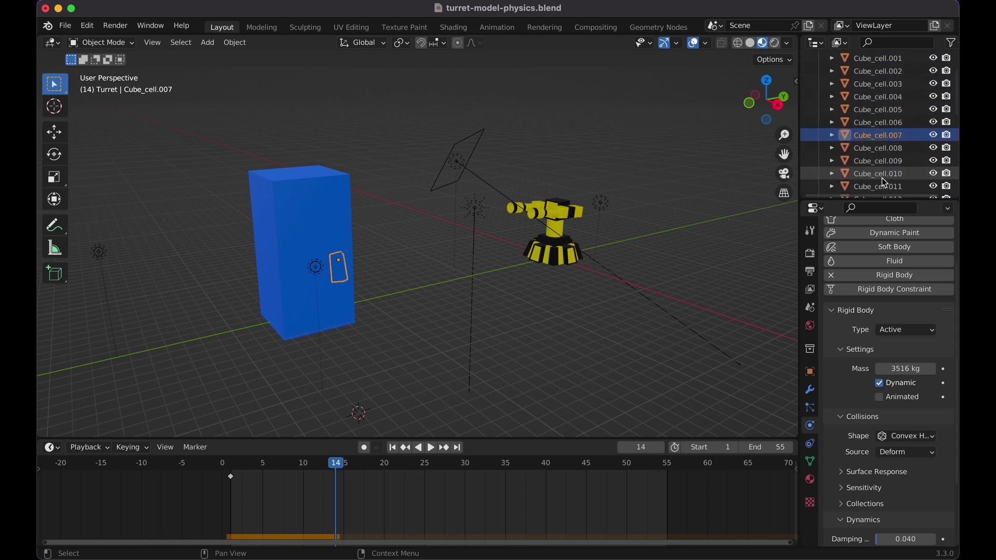
{"action": "left_click", "coordinate": [885, 180]}
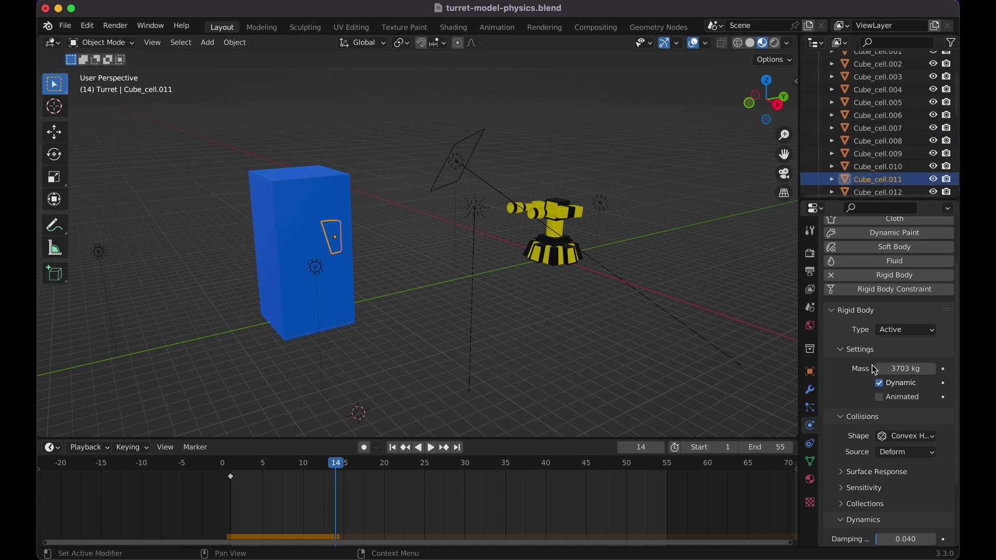
{"action": "scroll", "coordinate": [876, 390], "scroll_direction": "down", "scroll_amount": 4}
Play the simulation to check that the pieces stay in place and return the animation to frame 1.
{"action": "key", "text": "space"}
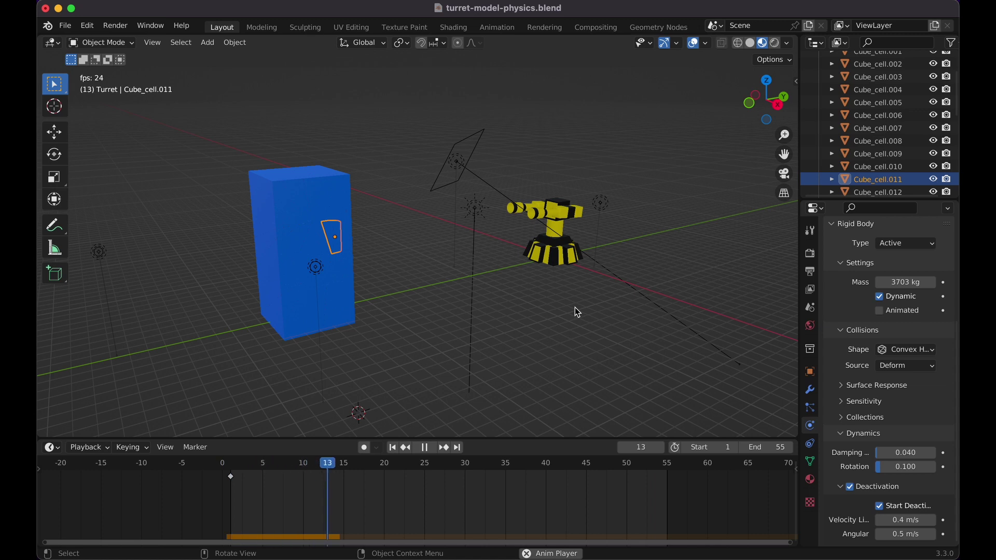
{"action": "key", "text": "space"}
{"action": "key", "text": "shift+Left"}
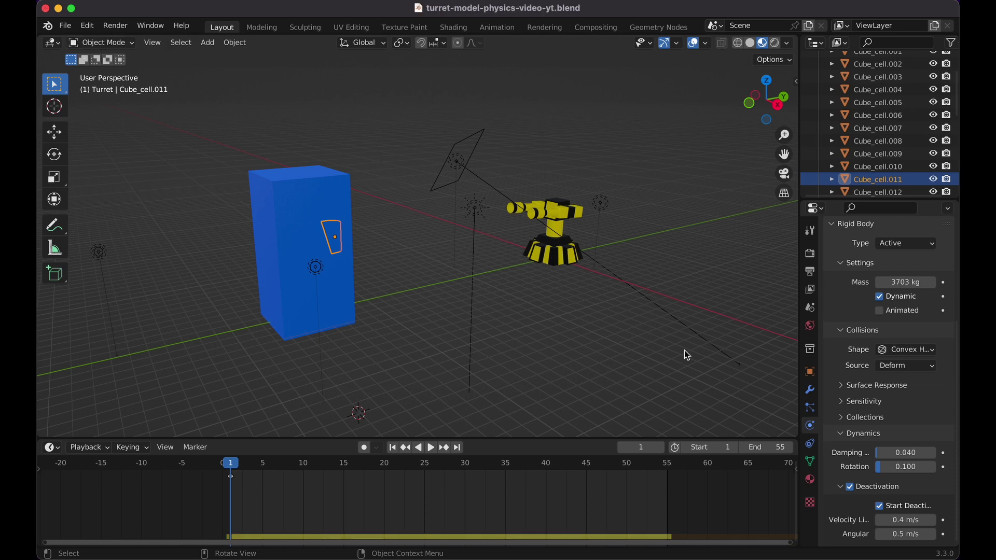
{"action": "left_click", "coordinate": [602, 328]}
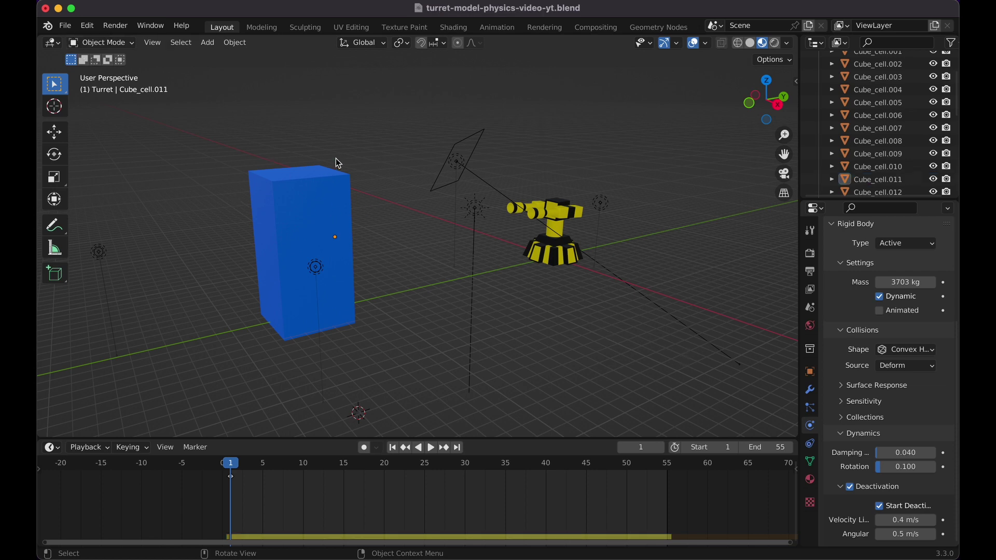
{"action": "left_click", "coordinate": [313, 190]}
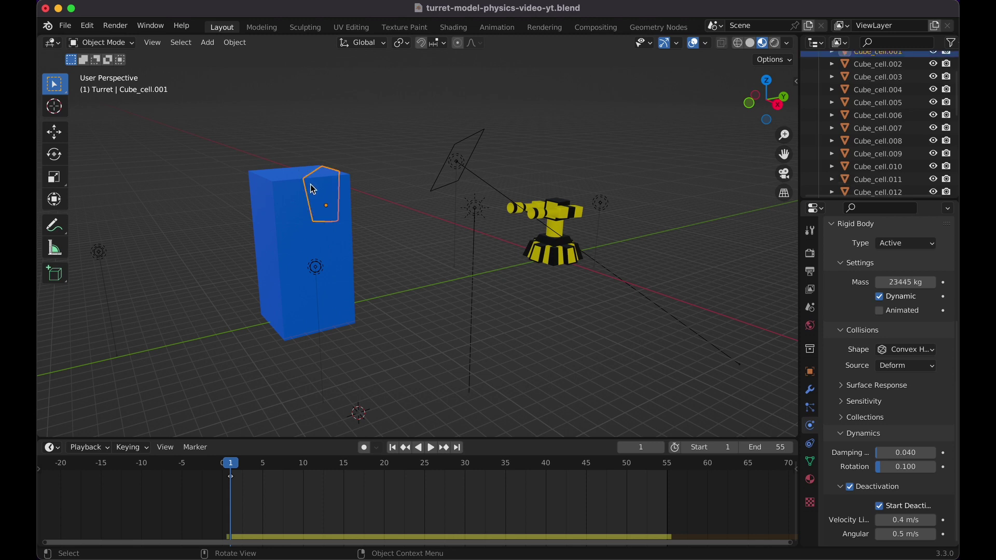
{"action": "left_click", "coordinate": [419, 264]}
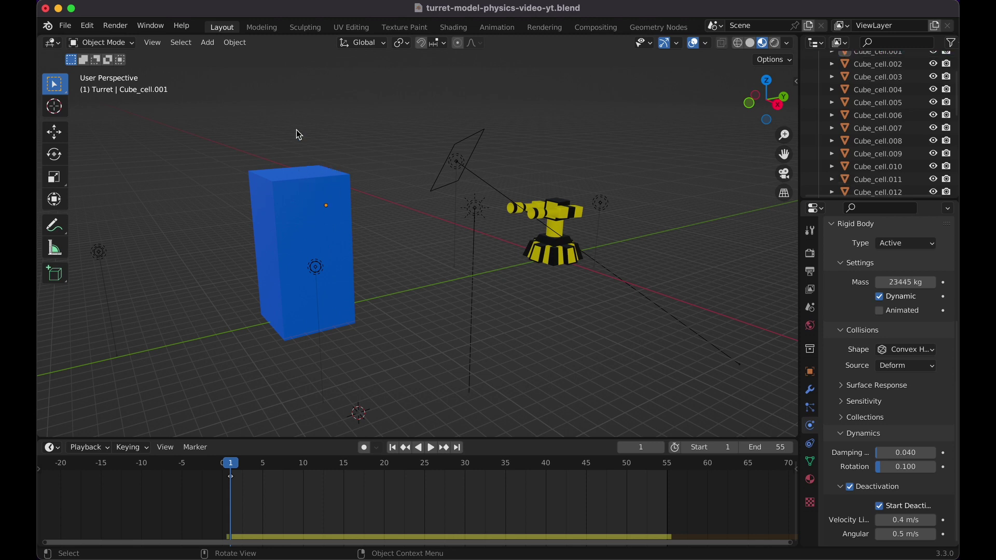
Switch to the right orthographic view and place the 3D cursor above the blue block.
{"action": "key", "text": "KP_1"}
{"action": "key", "text": "KP_3"}
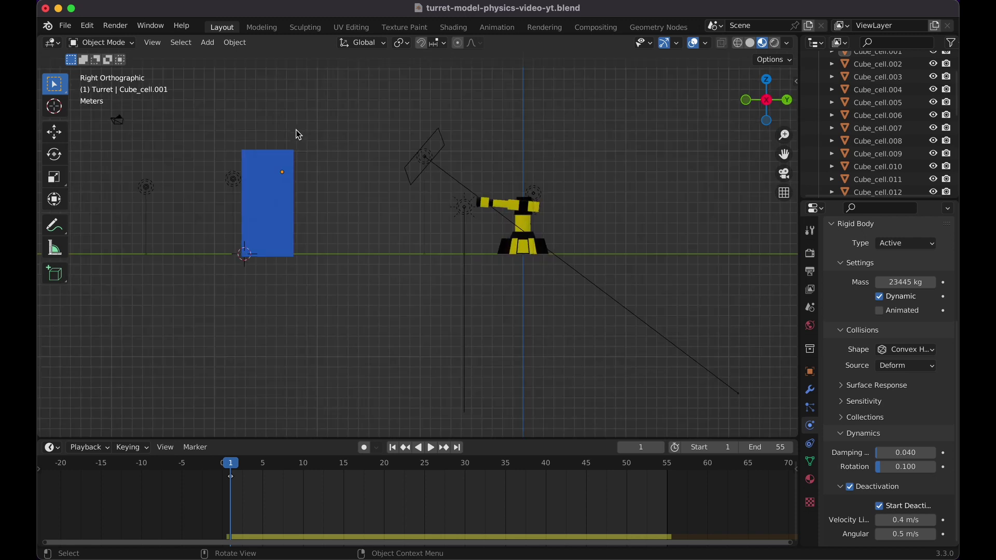
{"action": "scroll", "coordinate": [320, 140], "scroll_direction": "up", "scroll_amount": 5, "text": "shift"}
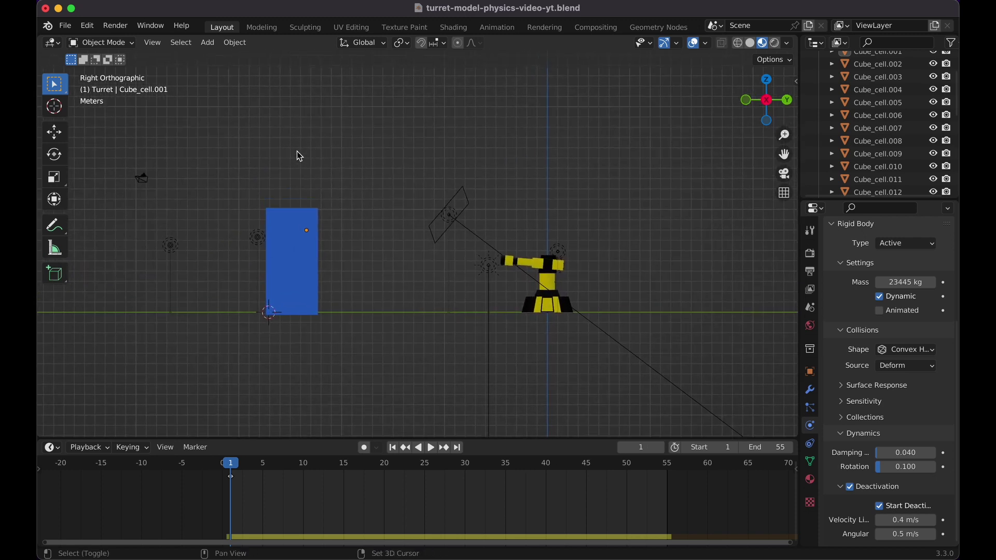
{"action": "right_click", "coordinate": [298, 152], "text": "shift"}
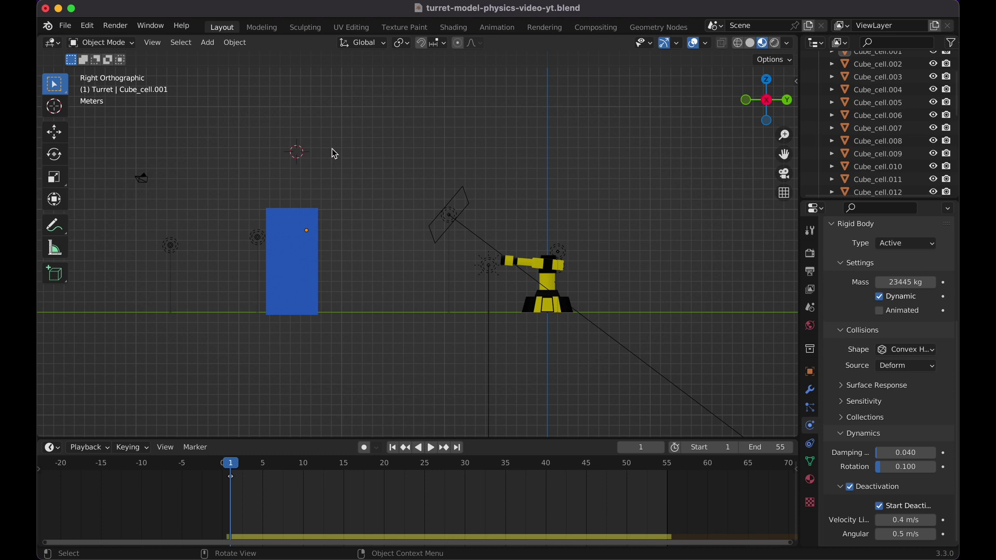
Add a 2 m cube mesh at the 3D cursor and raise it about 3.7 m along Z above the blue block.
{"action": "scroll", "coordinate": [335, 154], "scroll_direction": "down", "scroll_amount": 10}
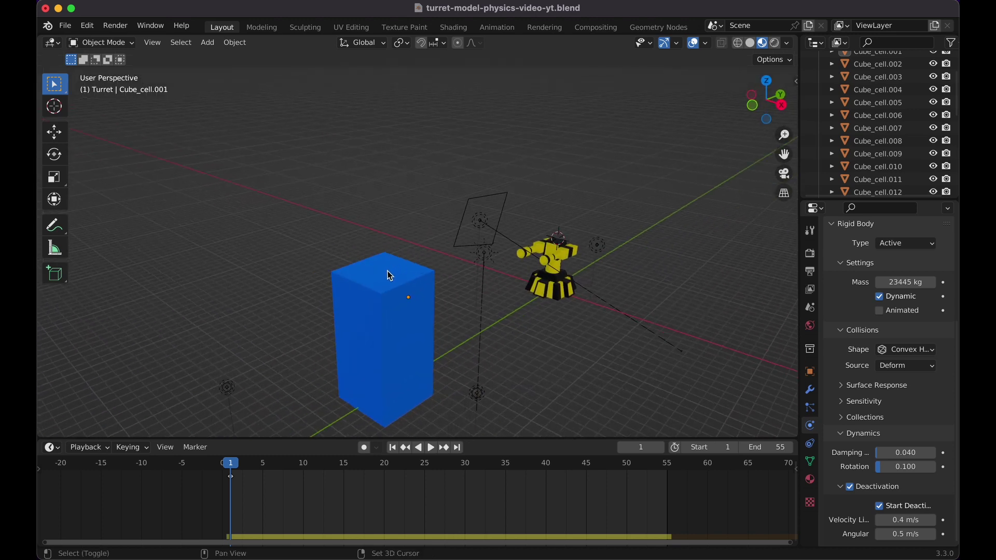
{"action": "scroll", "coordinate": [390, 275], "scroll_direction": "up", "scroll_amount": 5}
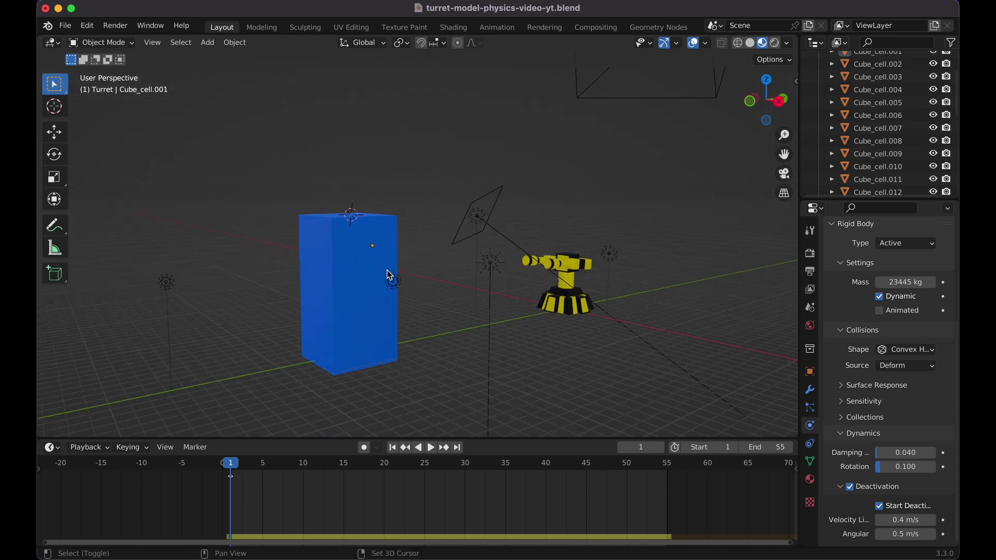
{"action": "key", "text": "shift+a"}
{"action": "mouse_move", "coordinate": [389, 275]}
{"action": "mouse_move", "coordinate": [397, 113]}
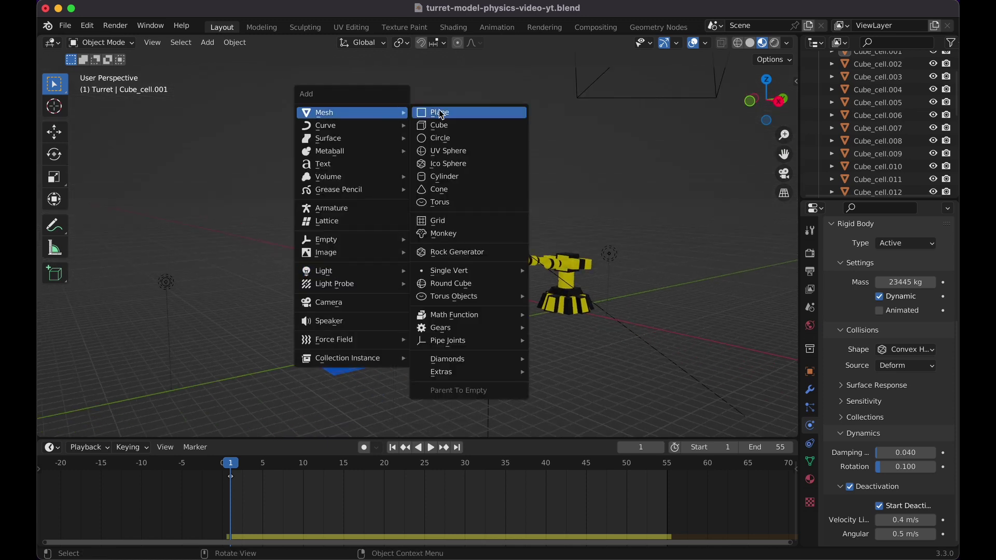
{"action": "left_click", "coordinate": [478, 129]}
{"action": "key", "text": "g"}
{"action": "key", "text": "z"}
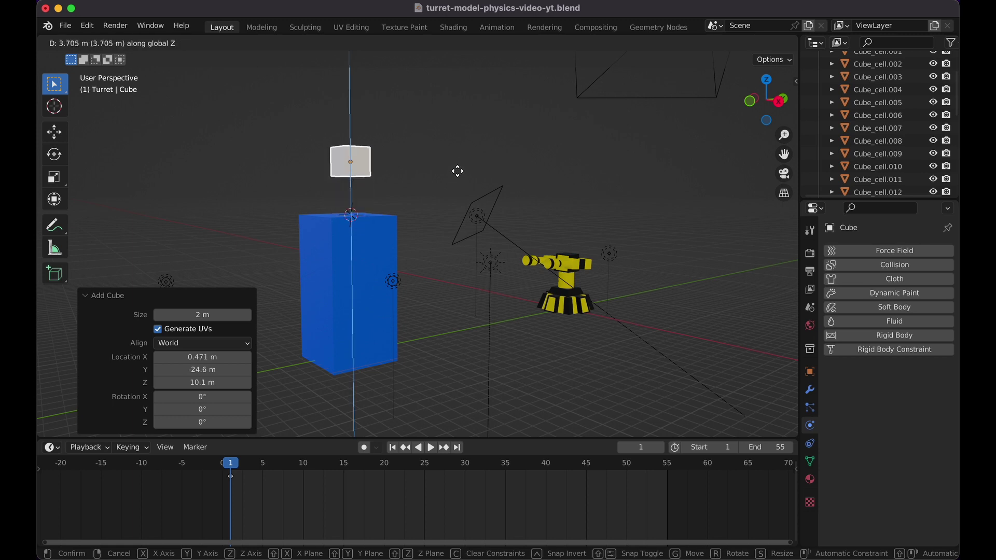
{"action": "left_click", "coordinate": [460, 171]}
Add an active rigid body to the new cube above the blue block.
{"action": "scroll", "coordinate": [510, 131], "scroll_direction": "down", "scroll_amount": 10}
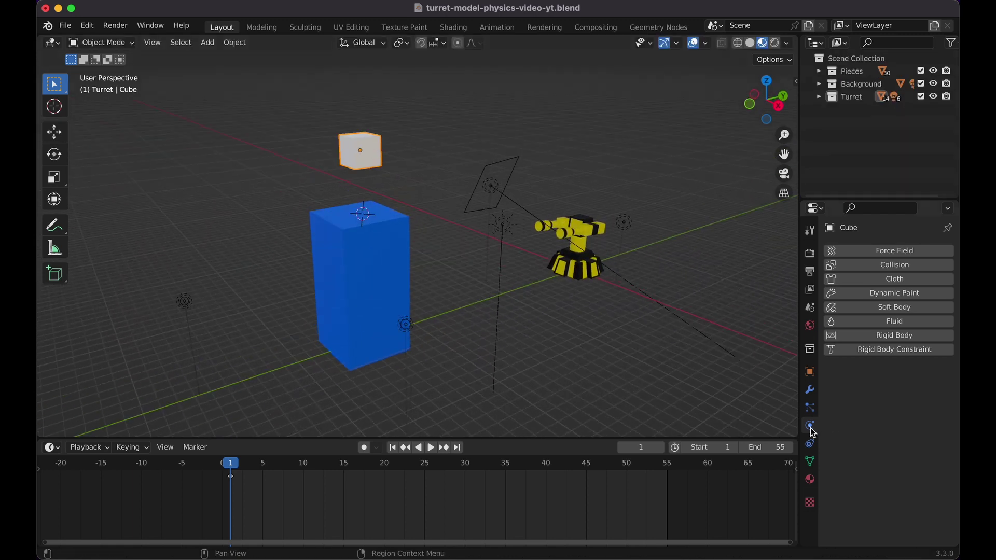
{"action": "left_click", "coordinate": [893, 339]}
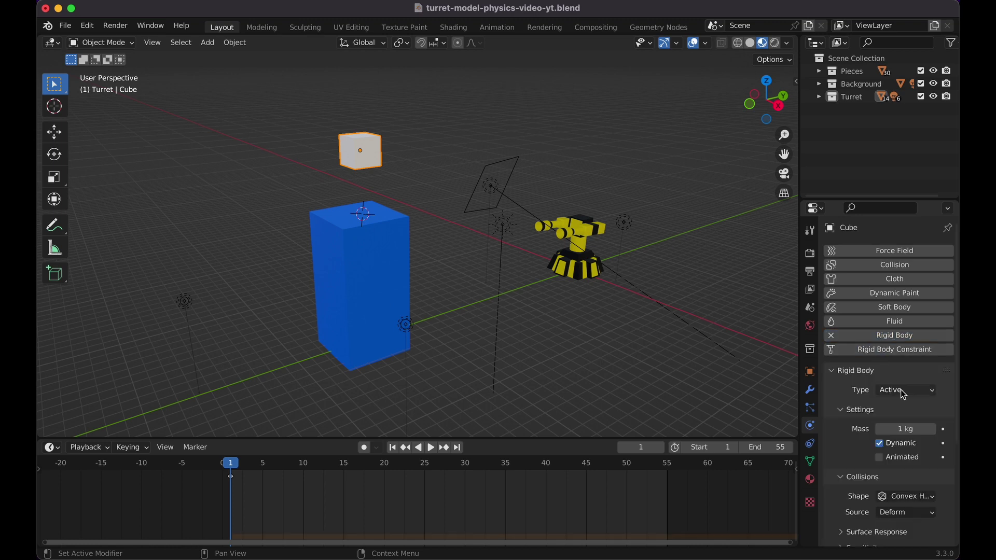
{"action": "scroll", "coordinate": [610, 292], "scroll_direction": "down", "scroll_amount": 5}
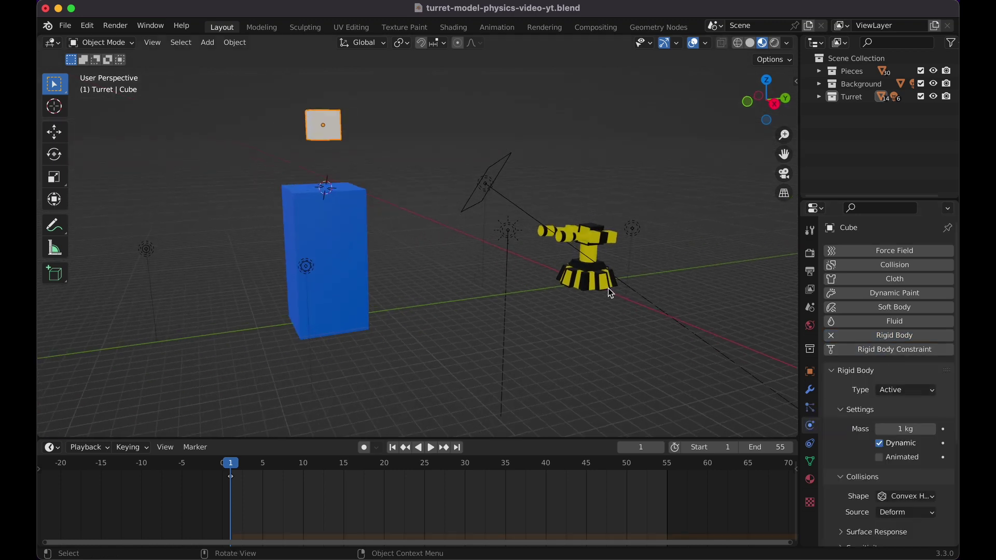
Play the simulation to test the falling cube's impact, return to frame 1 and unhide the hidden objects.
{"action": "key", "text": "space"}
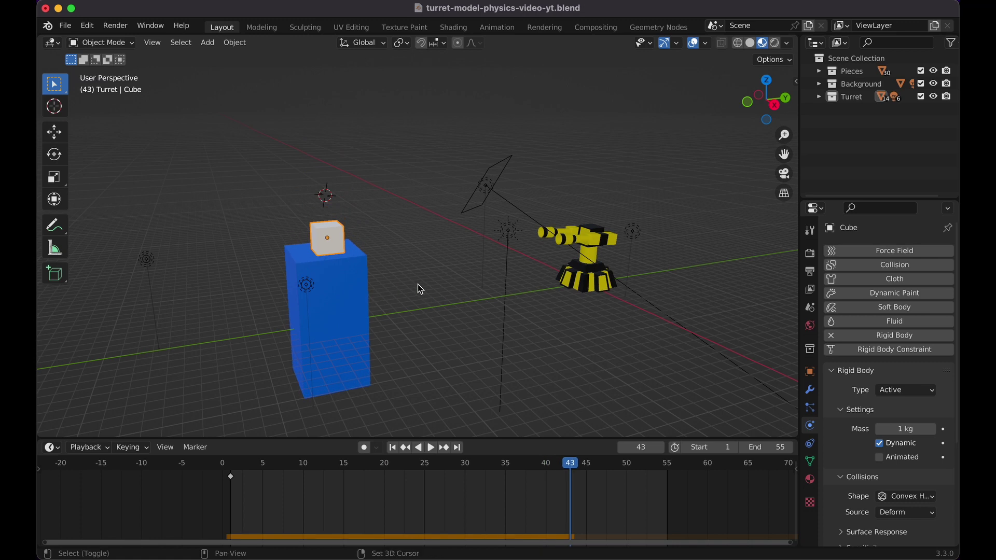
{"action": "key", "text": "shift+Left"}
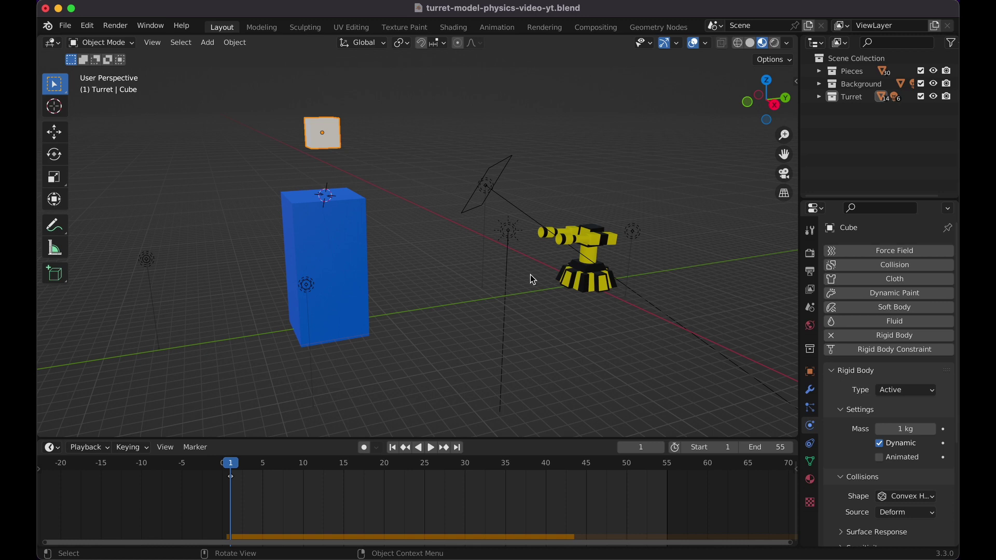
{"action": "key", "text": "ctrl+z"}
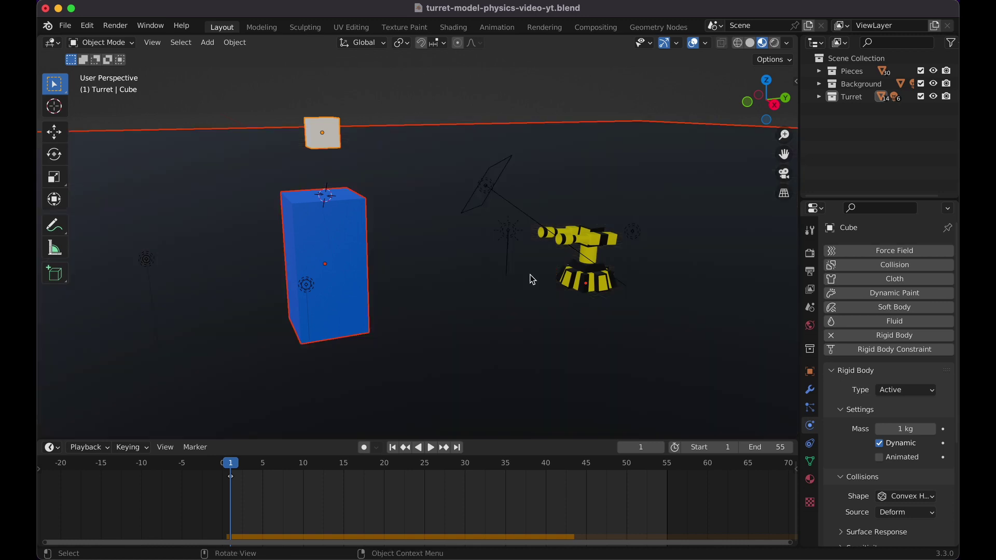
Give the Plane in the Background collection a passive rigid body and play the simulation to test the shattering.
{"action": "left_click", "coordinate": [819, 84]}
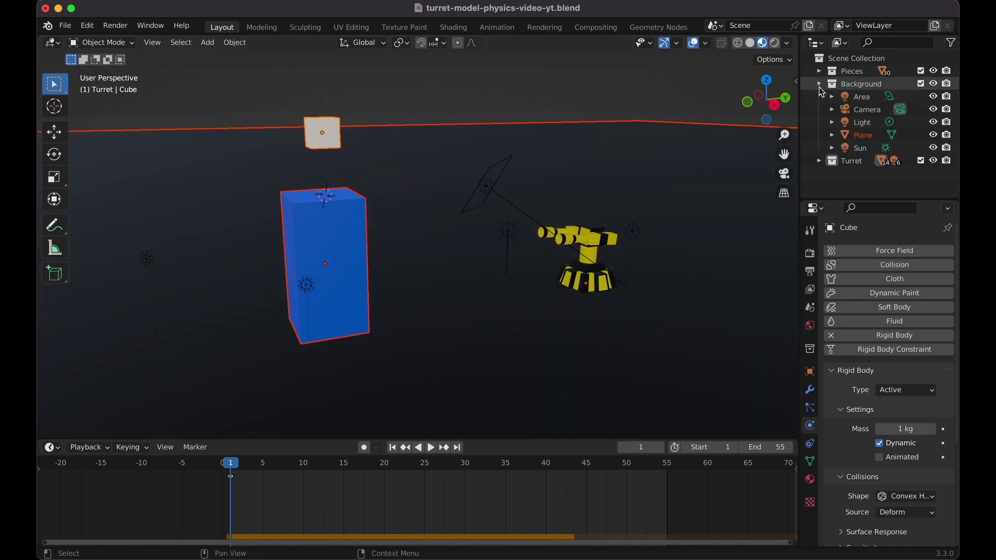
{"action": "left_click", "coordinate": [870, 136]}
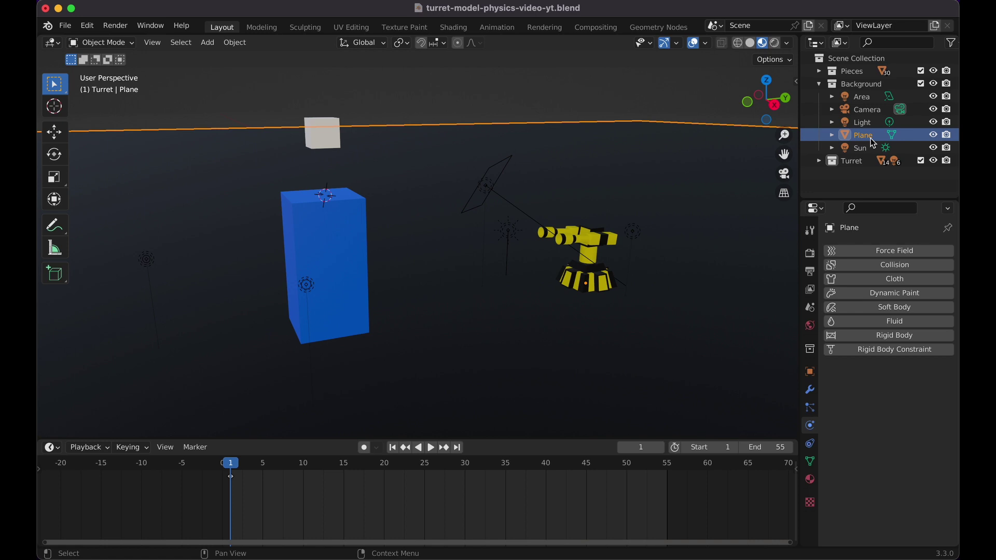
{"action": "left_click", "coordinate": [819, 84]}
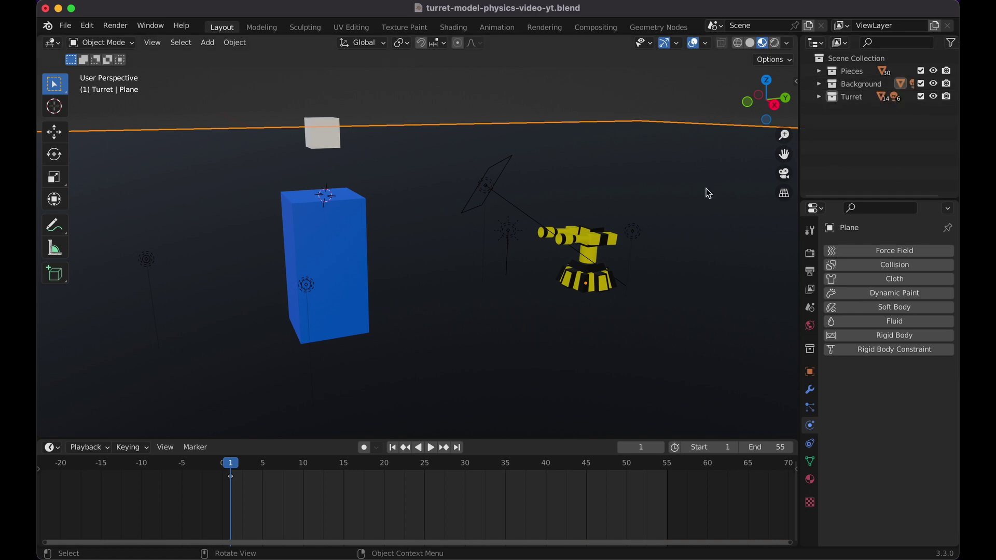
{"action": "left_click", "coordinate": [819, 84]}
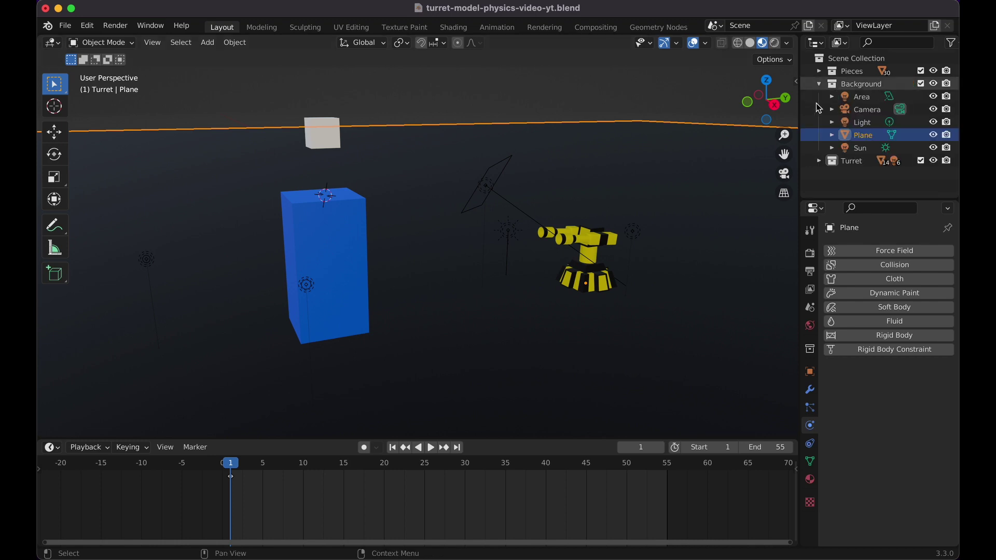
{"action": "left_click", "coordinate": [866, 336]}
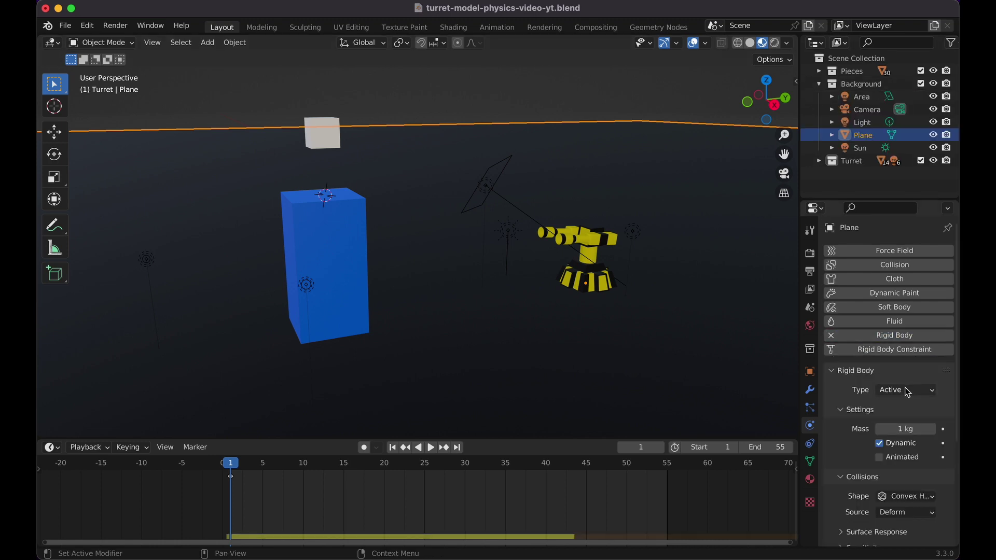
{"action": "left_click", "coordinate": [908, 391]}
{"action": "left_click", "coordinate": [904, 418]}
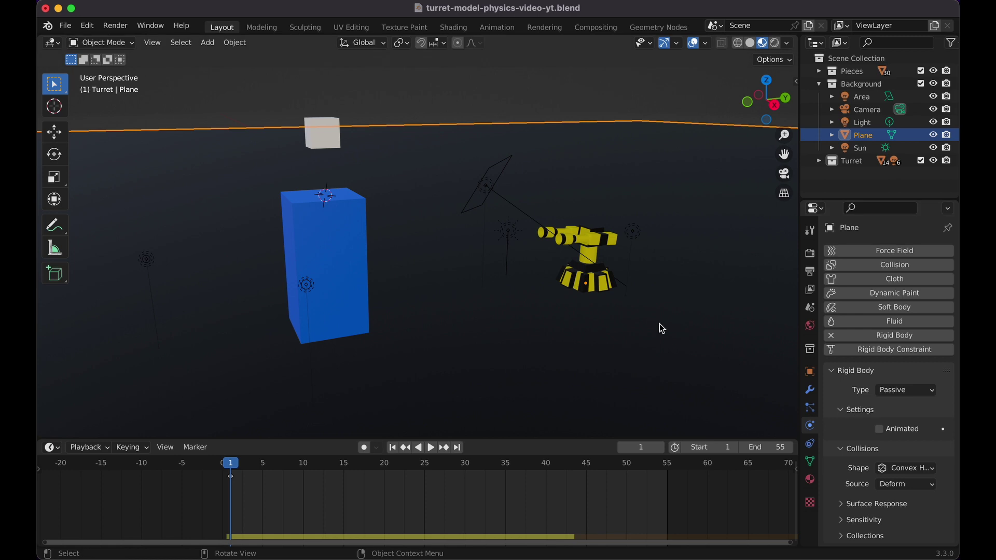
{"action": "key", "text": "space"}
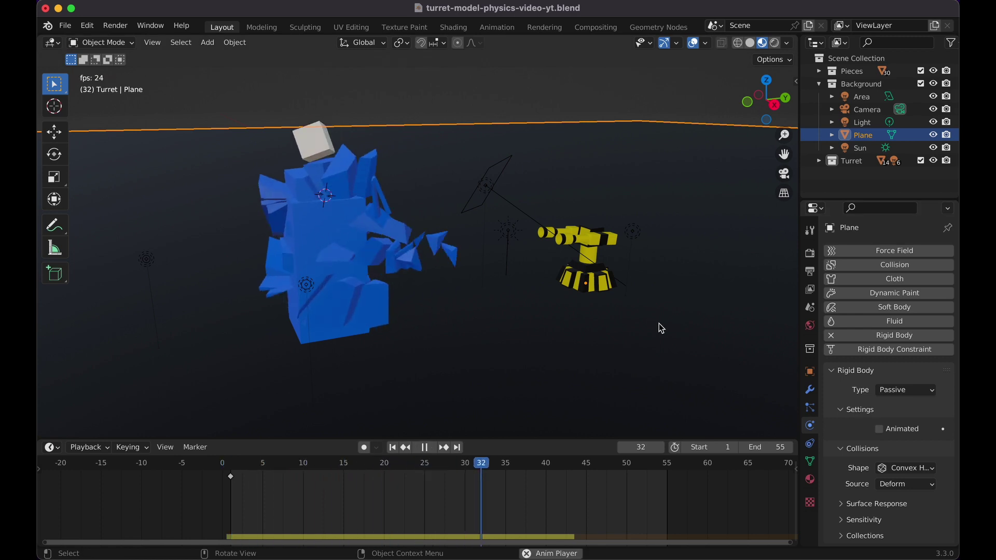
{"action": "key", "text": "space"}
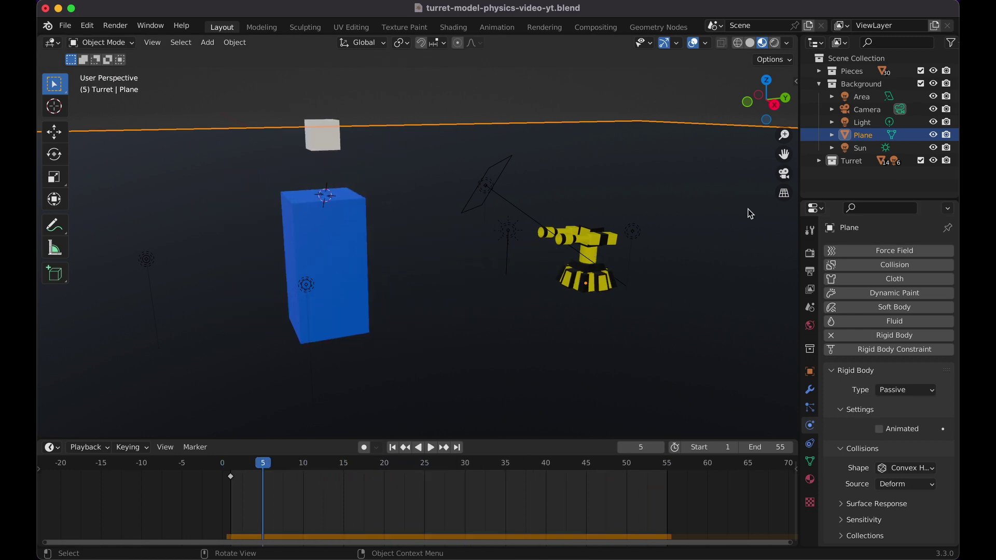
Hide the Main Cube of the Turret collection in the viewport and replay the simulation.
{"action": "left_click", "coordinate": [820, 163]}
{"action": "scroll", "coordinate": [822, 165], "scroll_direction": "down", "scroll_amount": 2}
{"action": "left_click", "coordinate": [869, 153]}
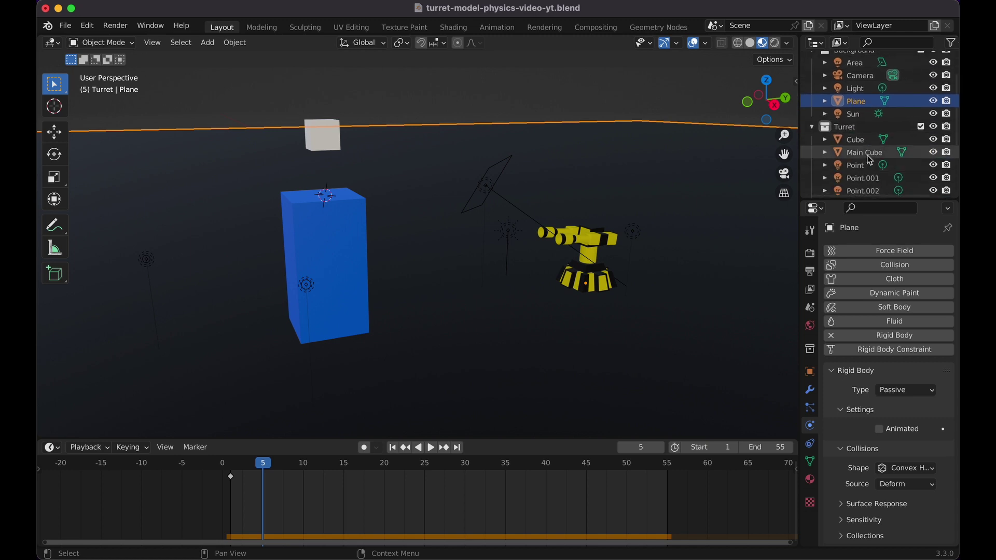
{"action": "left_click", "coordinate": [934, 153]}
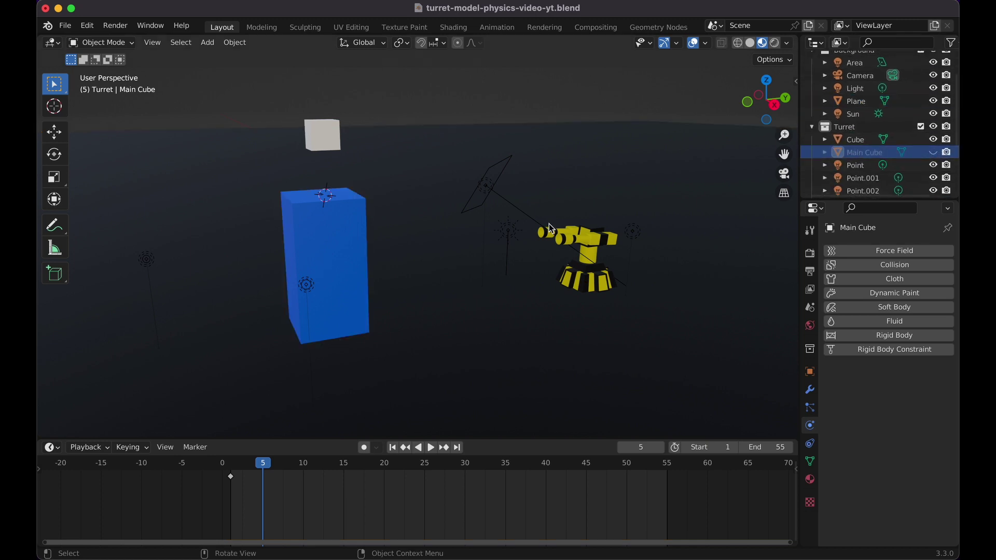
{"action": "key", "text": "space"}
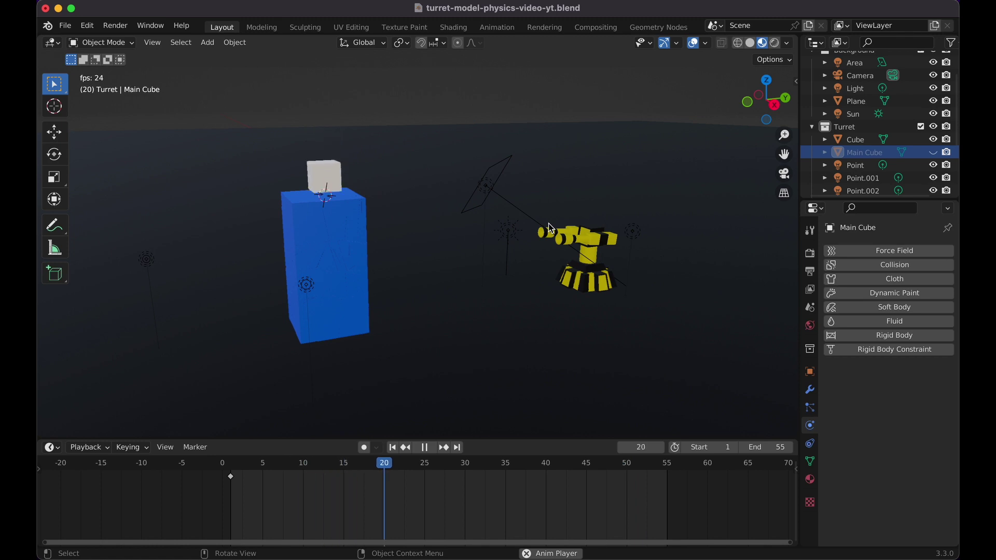
{"action": "key", "text": "space"}
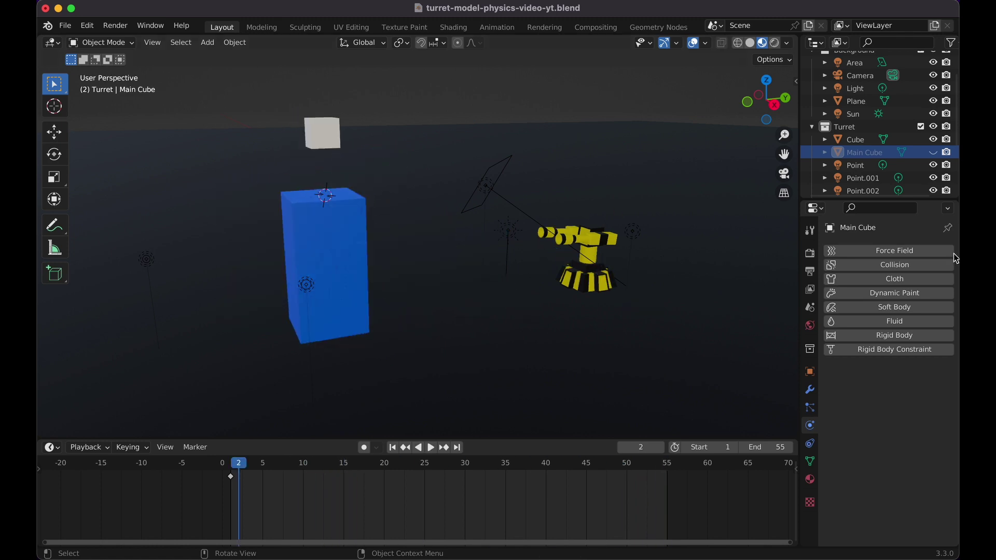
Set the scene's end frame to 80 and play the simulation over the longer range, returning to frame 1.
{"action": "left_click", "coordinate": [810, 275]}
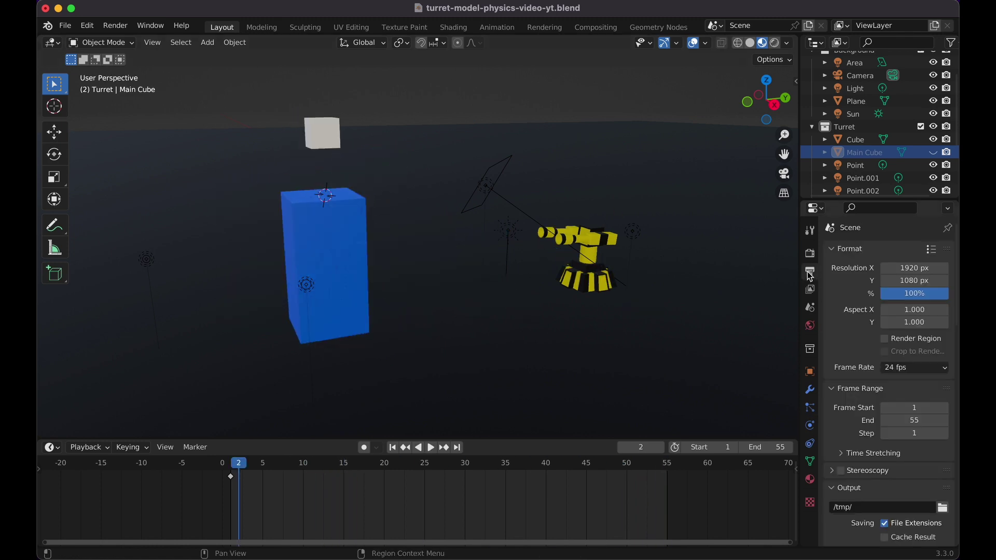
{"action": "left_click", "coordinate": [916, 421]}
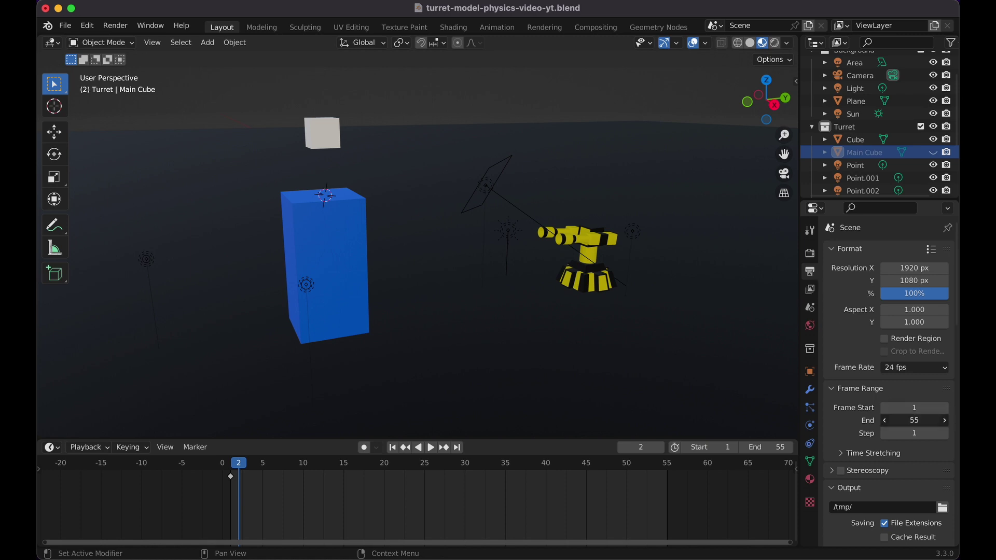
{"action": "type", "text": "80"}
{"action": "key", "text": "Return"}
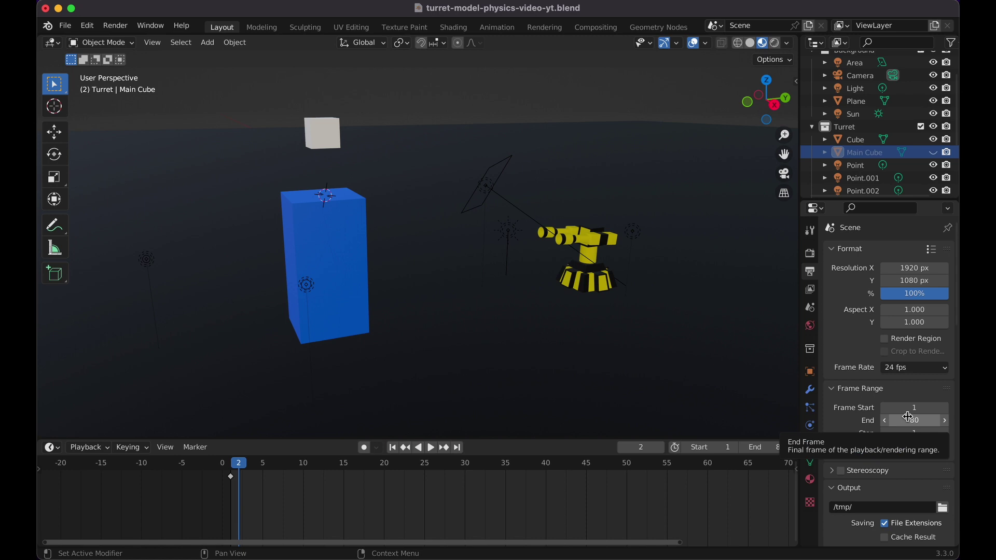
{"action": "key", "text": "space"}
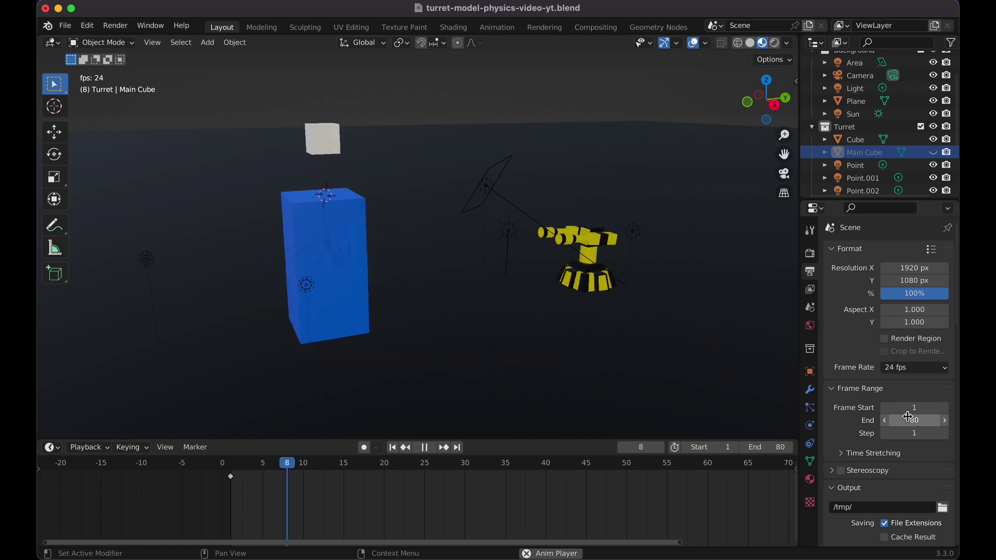
{"action": "key", "text": "Escape"}
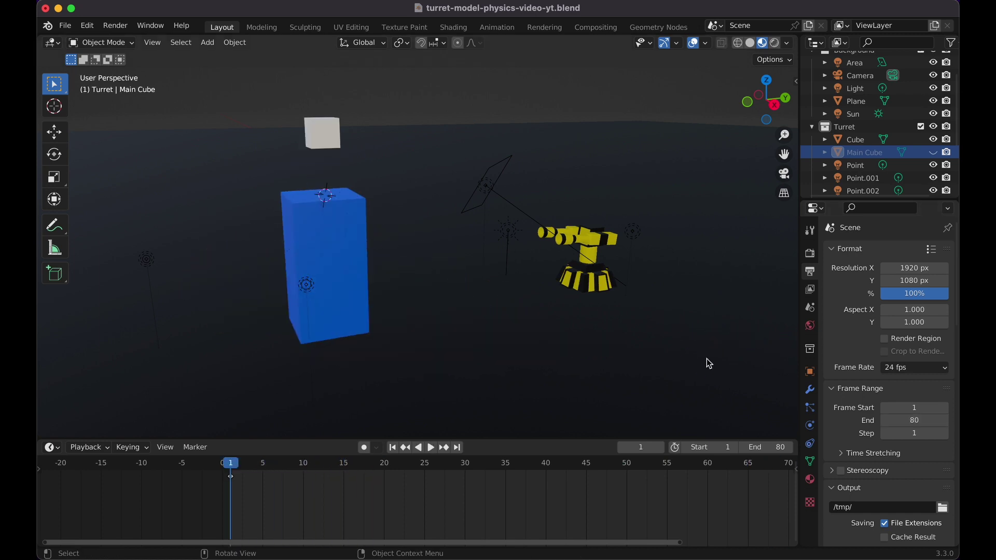
Switch to the camera view and delete the test cube above the blue block.
{"action": "middle_click_drag", "start_coordinate": [543, 238], "coordinate": [544, 244]}
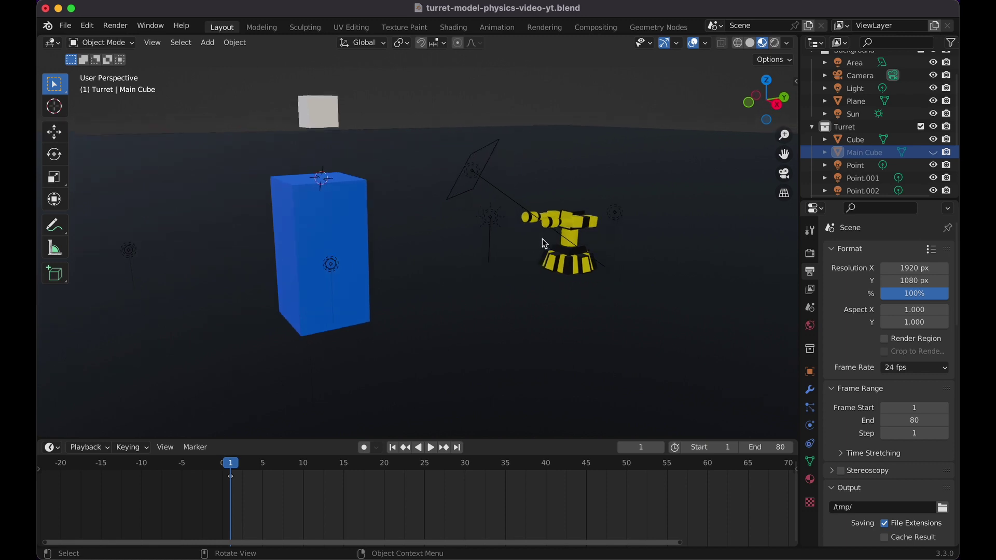
{"action": "key", "text": "KP_0"}
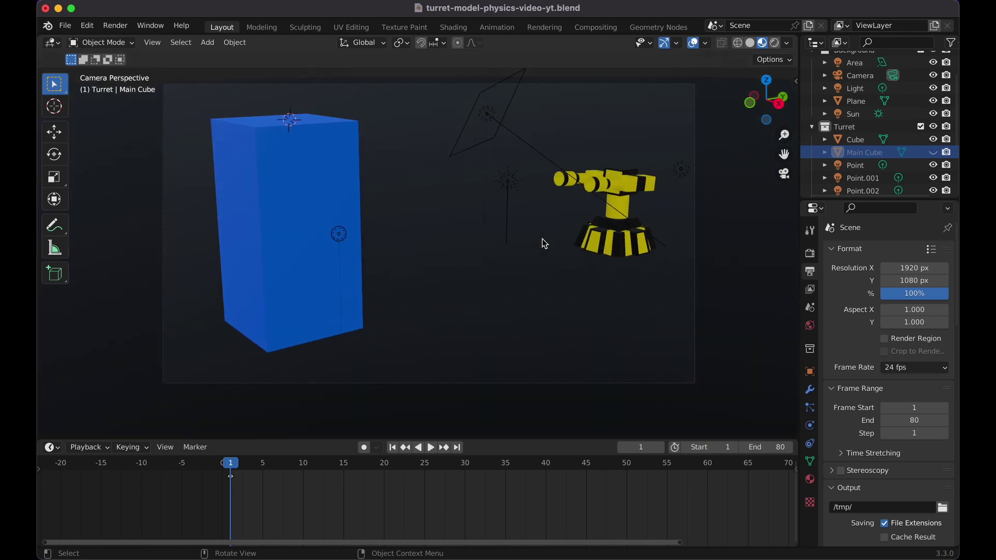
{"action": "scroll", "coordinate": [545, 244], "scroll_direction": "down", "scroll_amount": 3}
{"action": "left_click", "coordinate": [324, 87]}
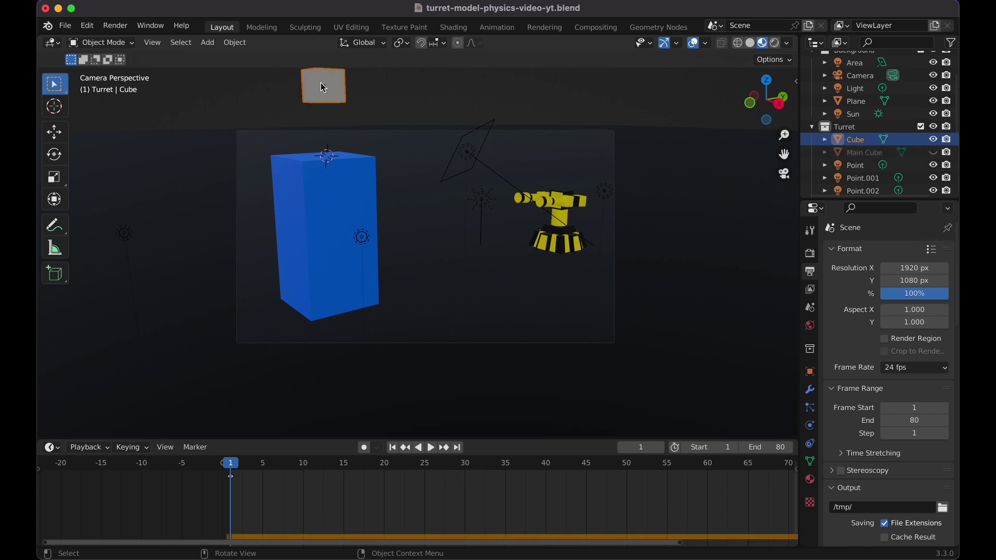
{"action": "key", "text": "x"}
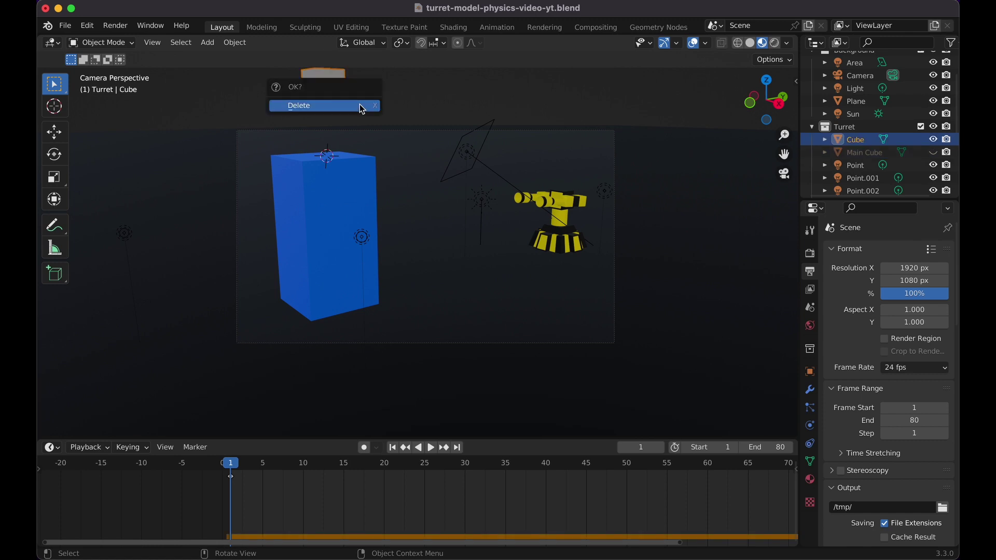
{"action": "left_click", "coordinate": [362, 106]}
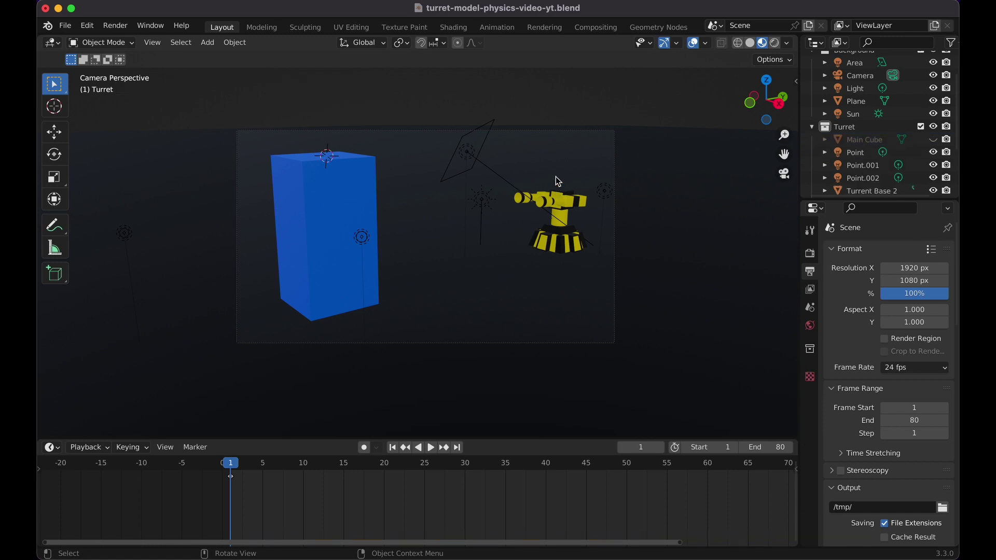
Add an active rigid body to the Ammo l object under Laser Left of the turret controller.
{"action": "middle_click_drag", "start_coordinate": [556, 176], "coordinate": [651, 197]}
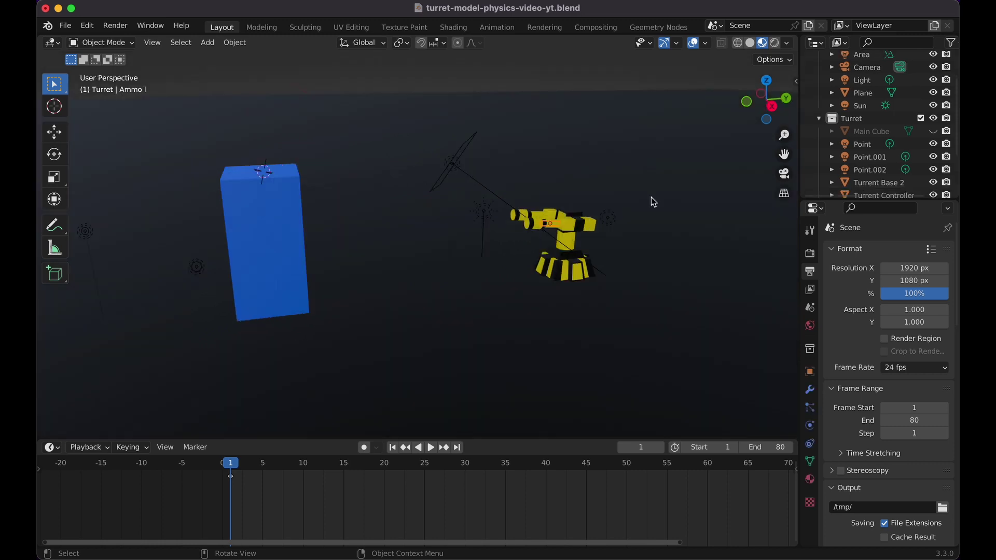
{"action": "scroll", "coordinate": [652, 197], "scroll_direction": "up", "scroll_amount": 3}
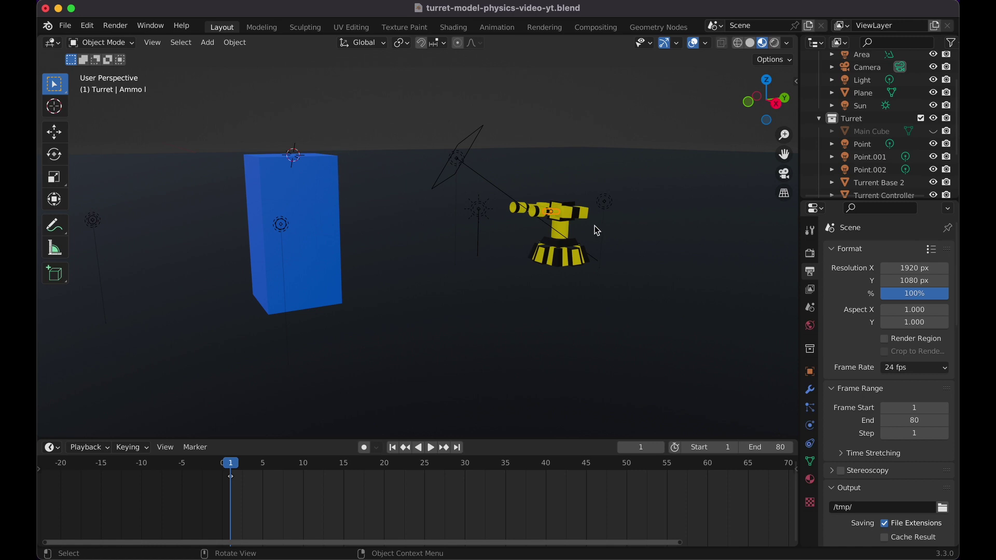
{"action": "left_click", "coordinate": [811, 427]}
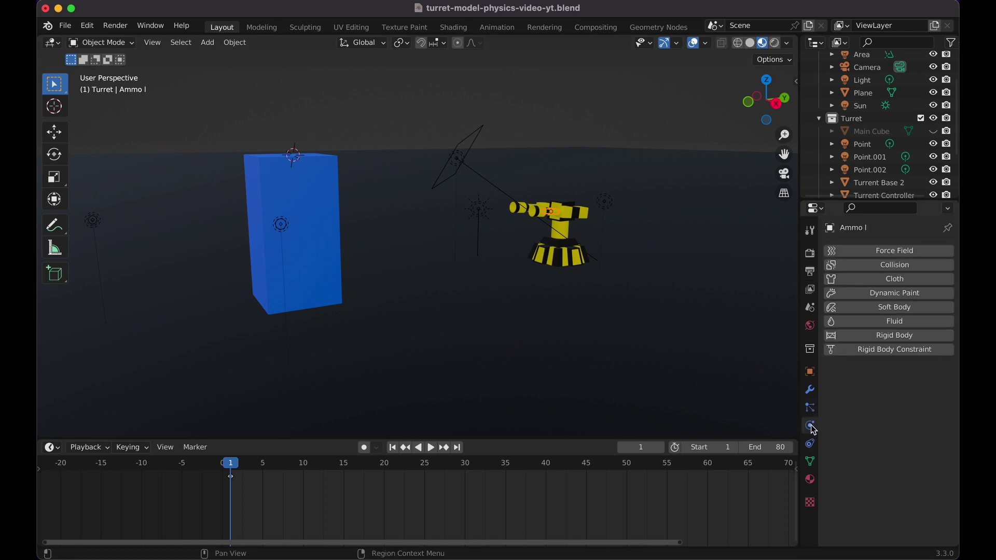
{"action": "scroll", "coordinate": [695, 262], "scroll_direction": "down", "scroll_amount": 10}
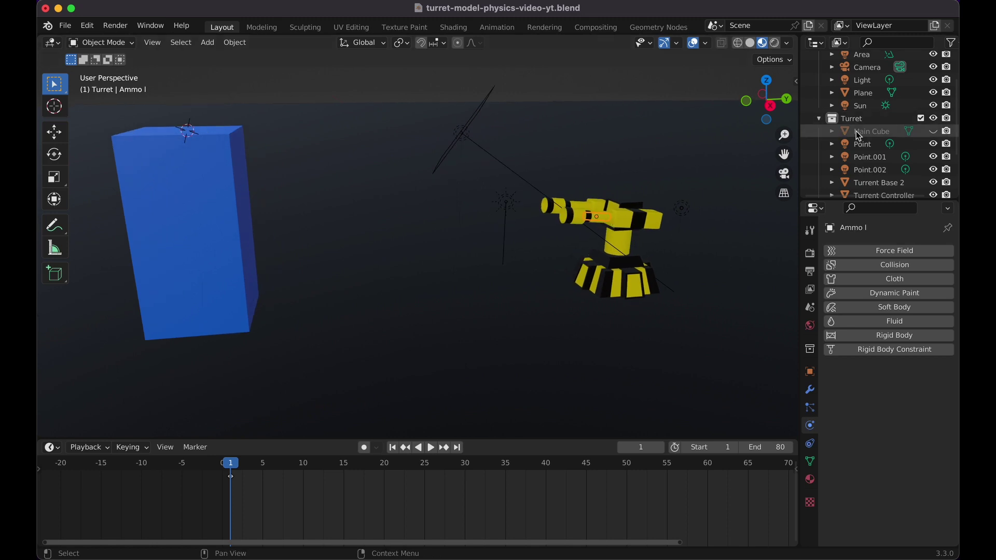
{"action": "scroll", "coordinate": [856, 131], "scroll_direction": "down", "scroll_amount": 5}
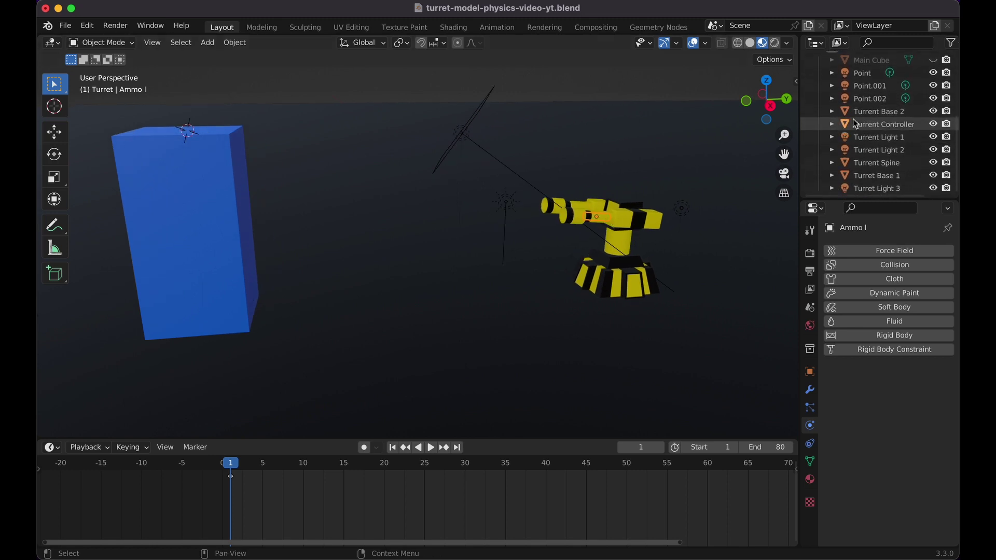
{"action": "left_click", "coordinate": [863, 125]}
{"action": "left_click", "coordinate": [833, 124]}
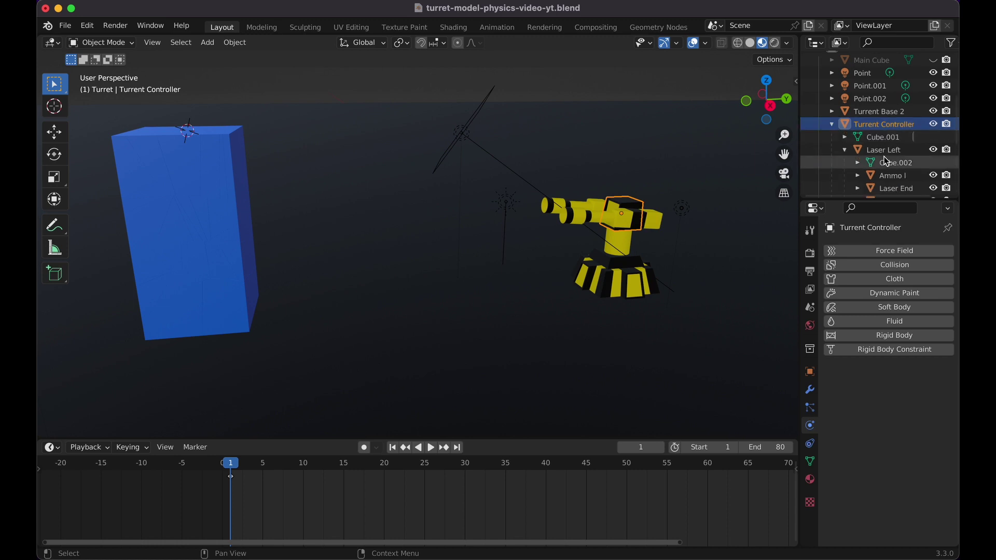
{"action": "scroll", "coordinate": [887, 162], "scroll_direction": "down", "scroll_amount": 4}
{"action": "left_click", "coordinate": [876, 92]}
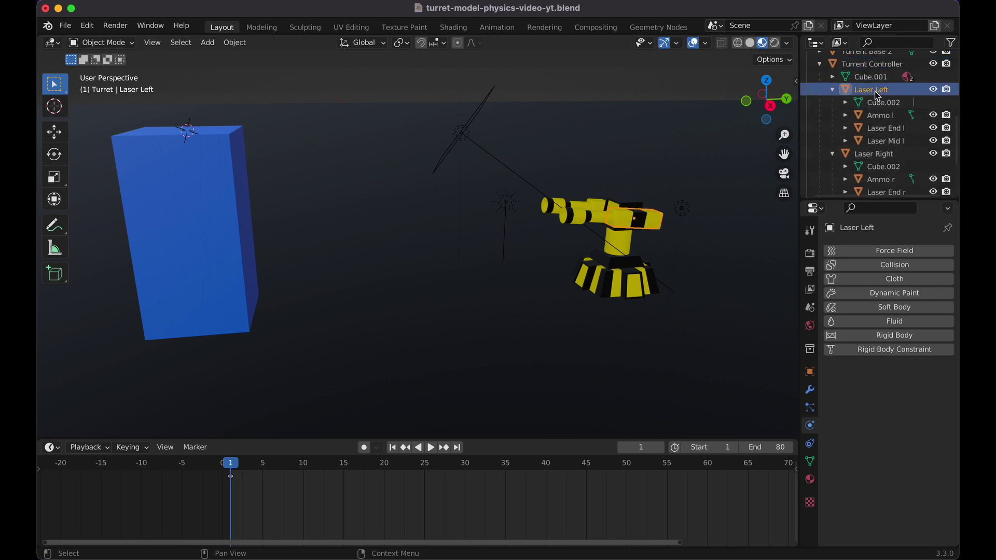
{"action": "left_click", "coordinate": [885, 116]}
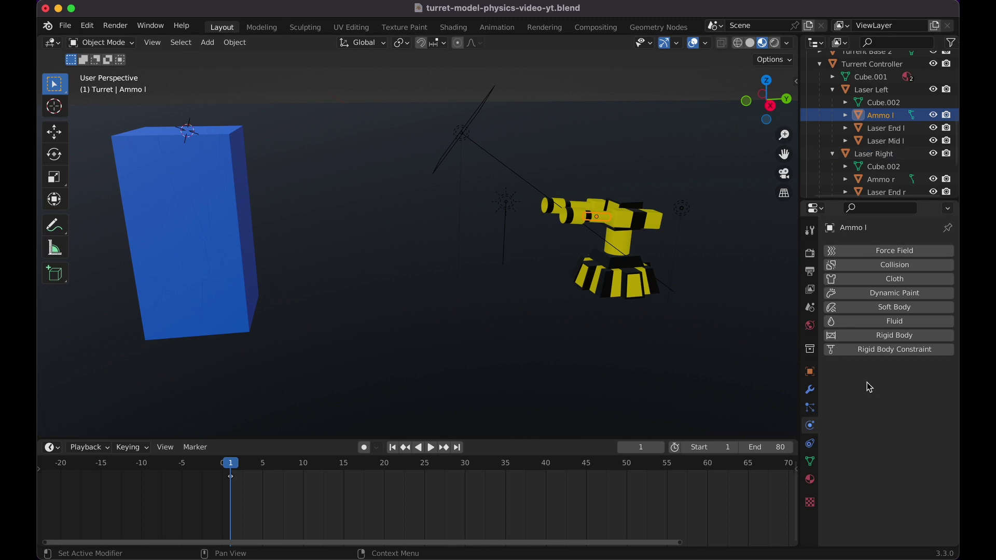
{"action": "left_click", "coordinate": [893, 336]}
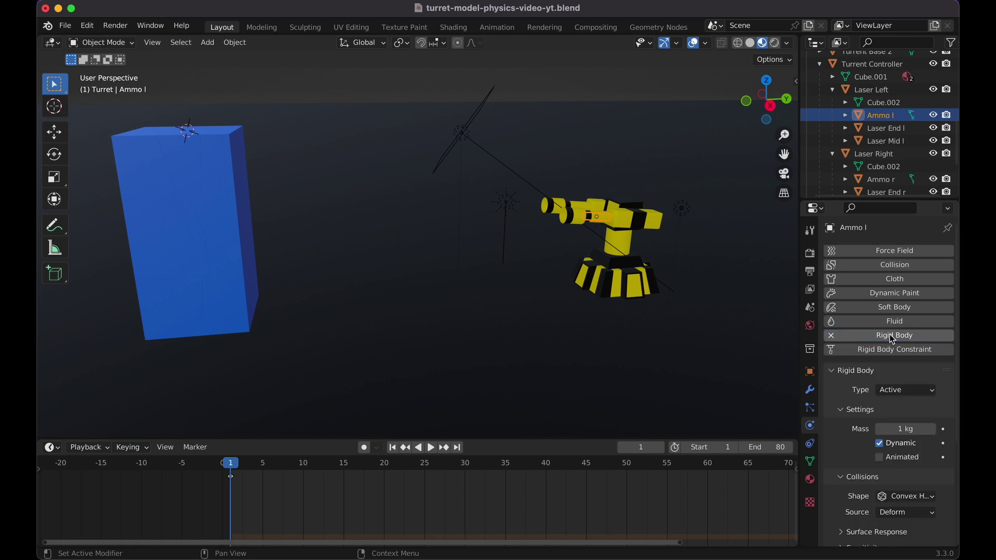
{"action": "scroll", "coordinate": [849, 418], "scroll_direction": "down", "scroll_amount": 5}
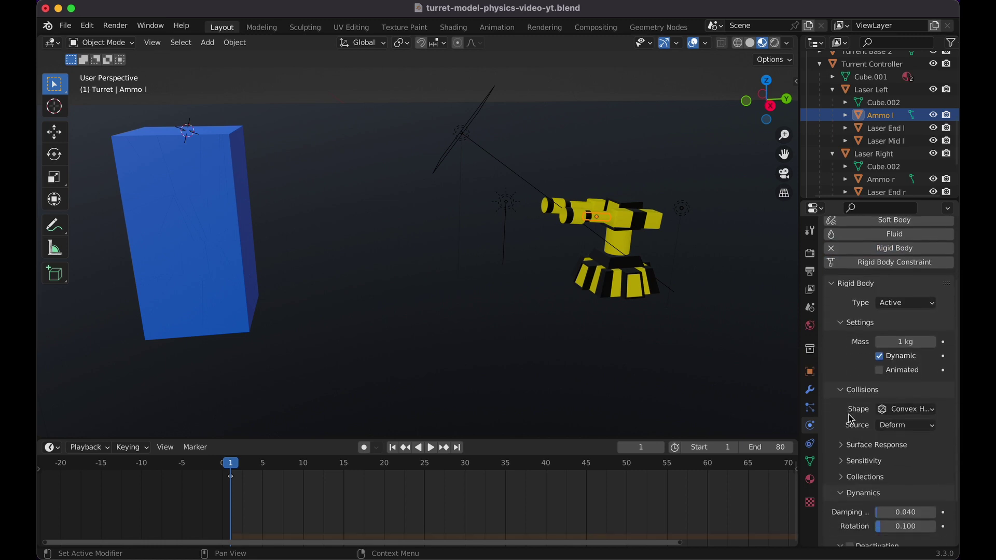
Play the simulation to check how Ammo l behaves as a rigid body, and return to frame 0.
{"action": "scroll", "coordinate": [851, 419], "scroll_direction": "down", "scroll_amount": 2}
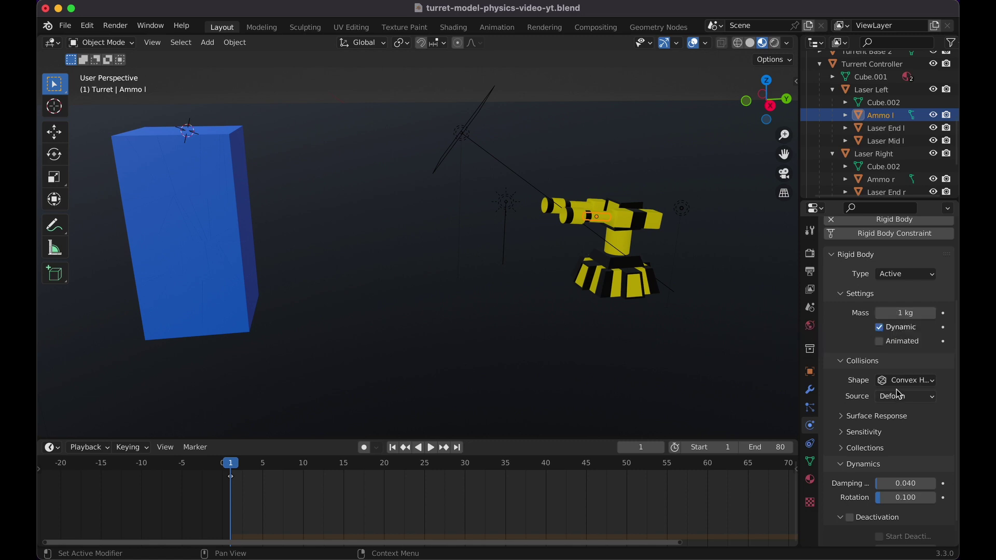
{"action": "scroll", "coordinate": [837, 438], "scroll_direction": "down", "scroll_amount": 2}
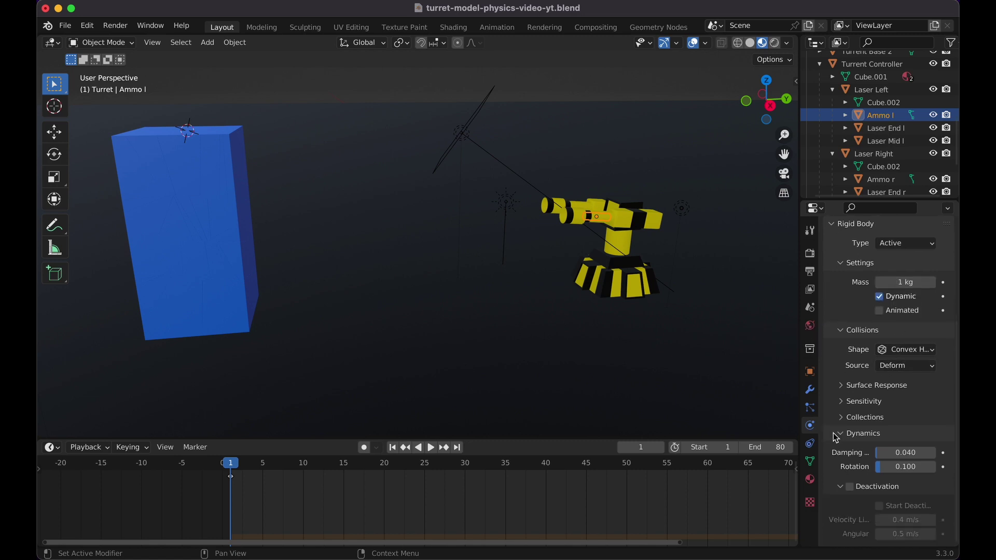
{"action": "key", "text": "space"}
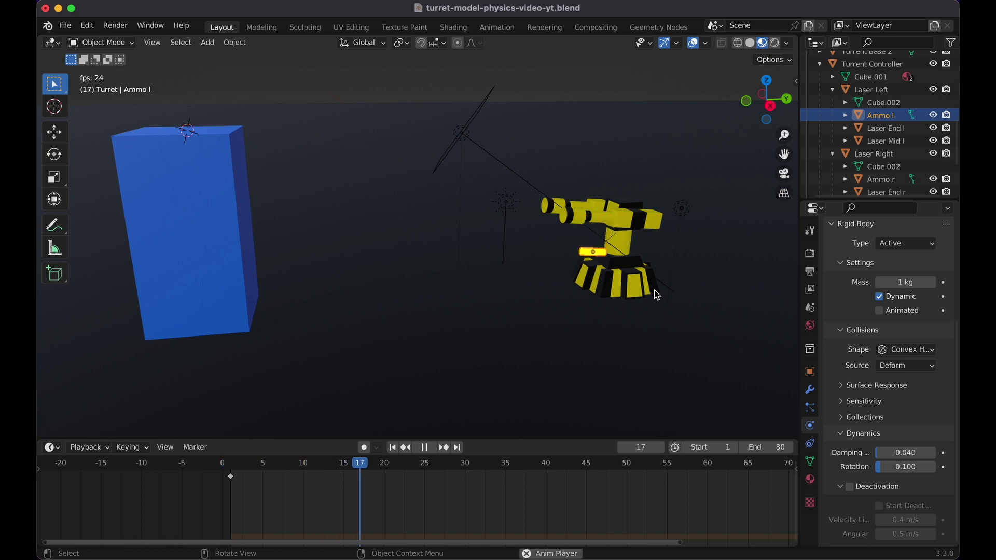
{"action": "key", "text": "shift+Left"}
{"action": "key", "text": "Left"}
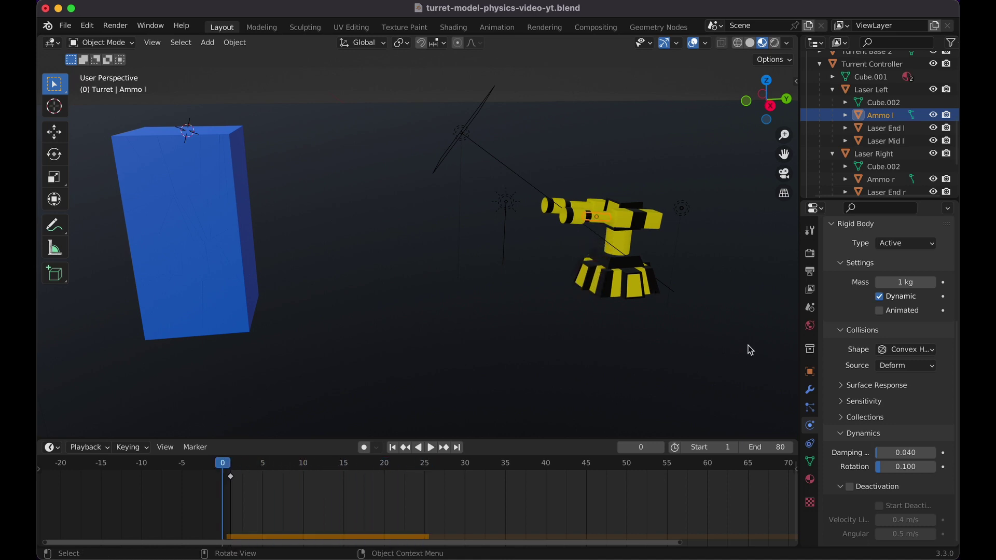
Enable Deactivation and Start Deactivated in Ammo l's rigid body dynamics, replay the simulation and return to frame 0.
{"action": "left_click", "coordinate": [851, 487]}
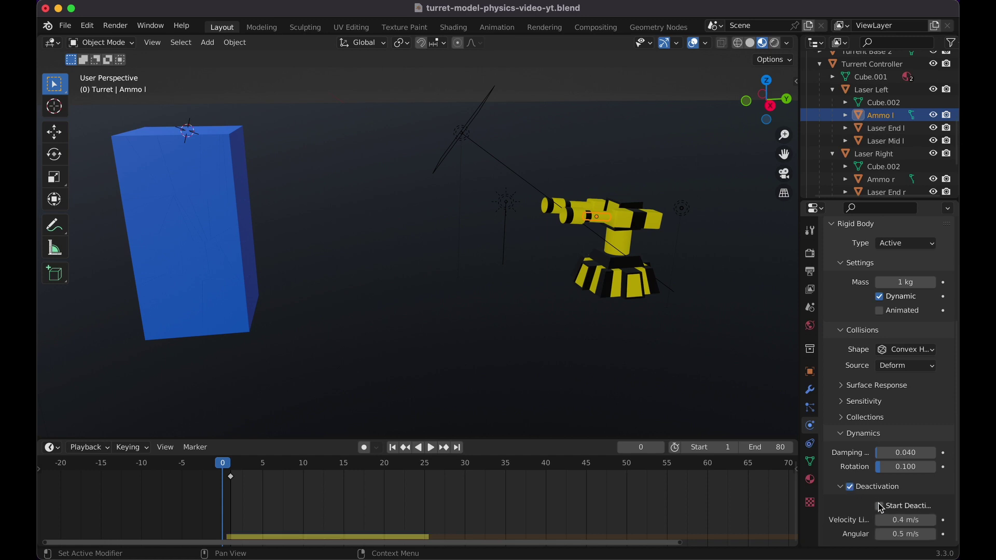
{"action": "left_click", "coordinate": [881, 507]}
{"action": "key", "text": "space"}
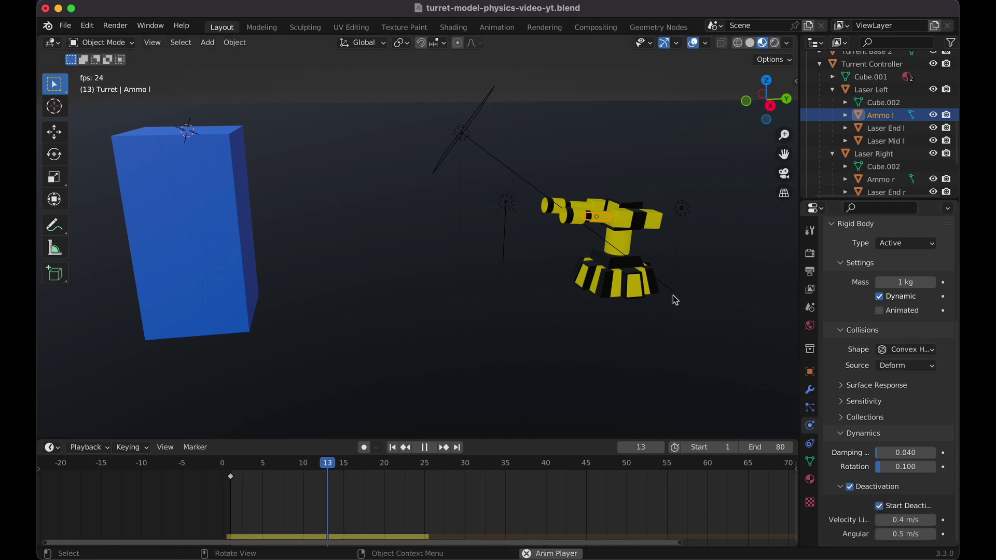
{"action": "key", "text": "space"}
{"action": "key", "text": "shift+Left"}
{"action": "key", "text": "Left"}
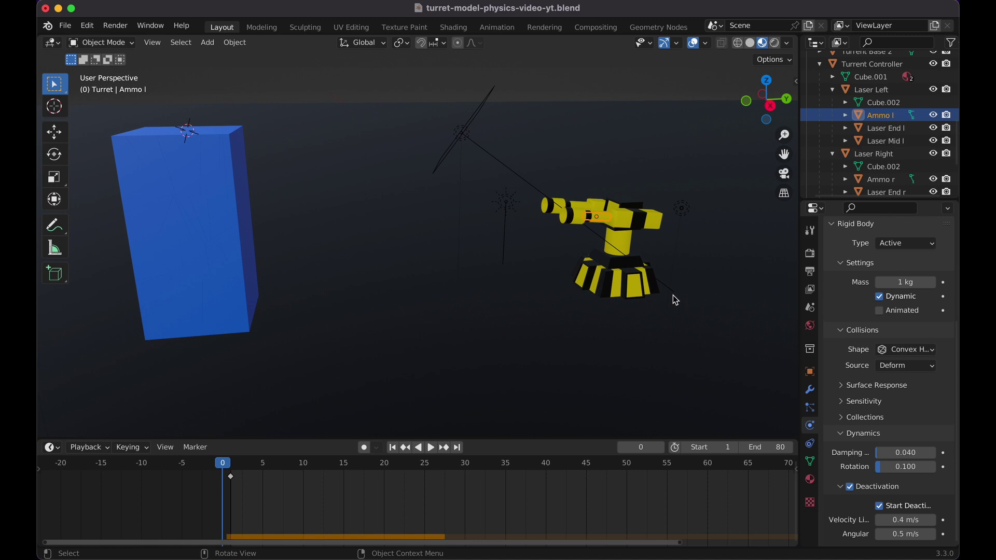
Insert a Location keyframe for Ammo l at frame 1.
{"action": "key", "text": "Right"}
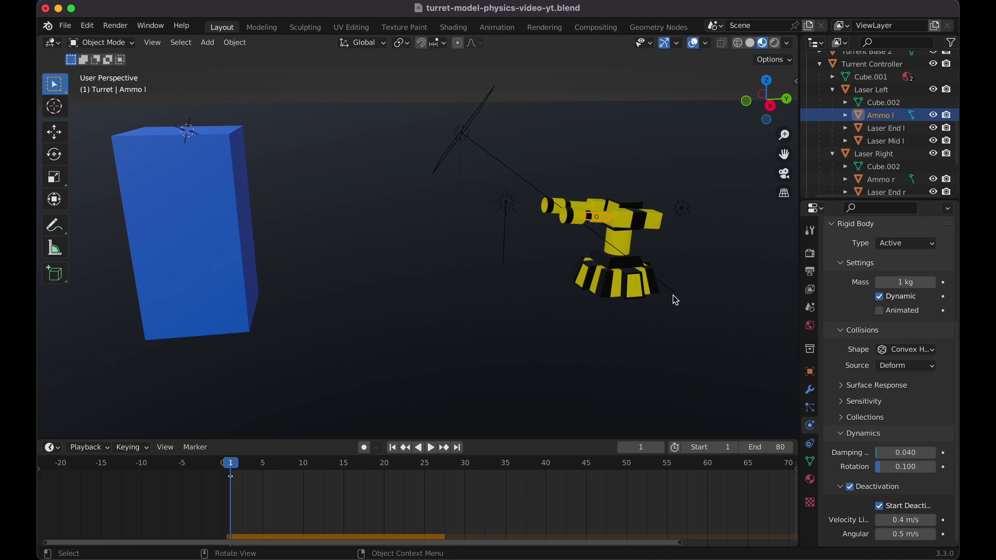
{"action": "key", "text": "i"}
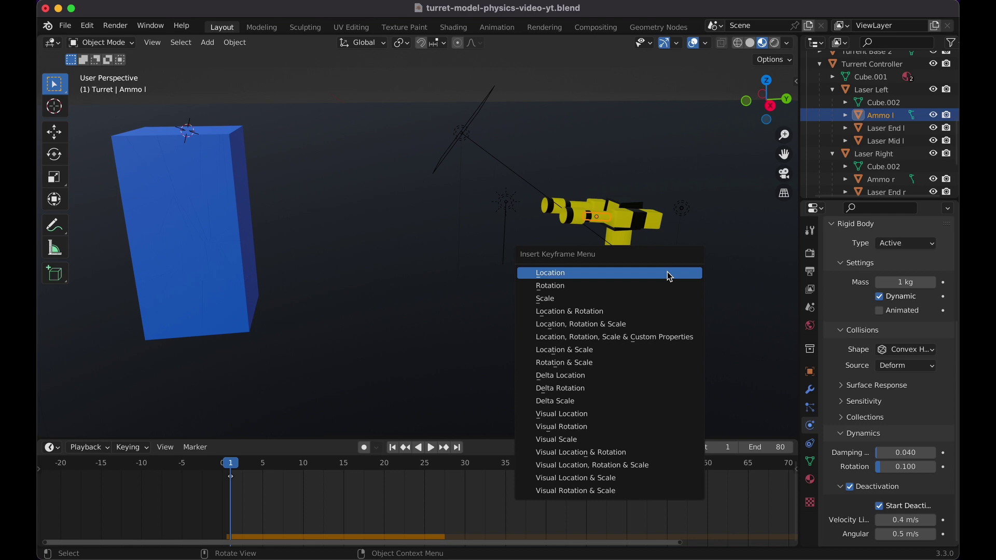
{"action": "left_click", "coordinate": [667, 272]}
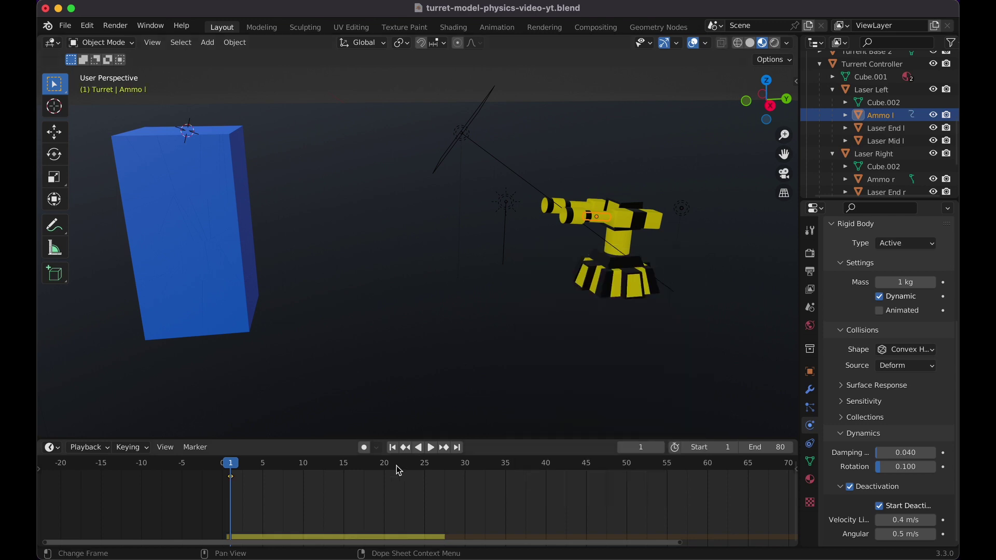
At frame 20, move Ammo l about 26.9 m along its local Z axis, through and past the blue block.
{"action": "left_click_drag", "start_coordinate": [399, 471], "coordinate": [390, 468]}
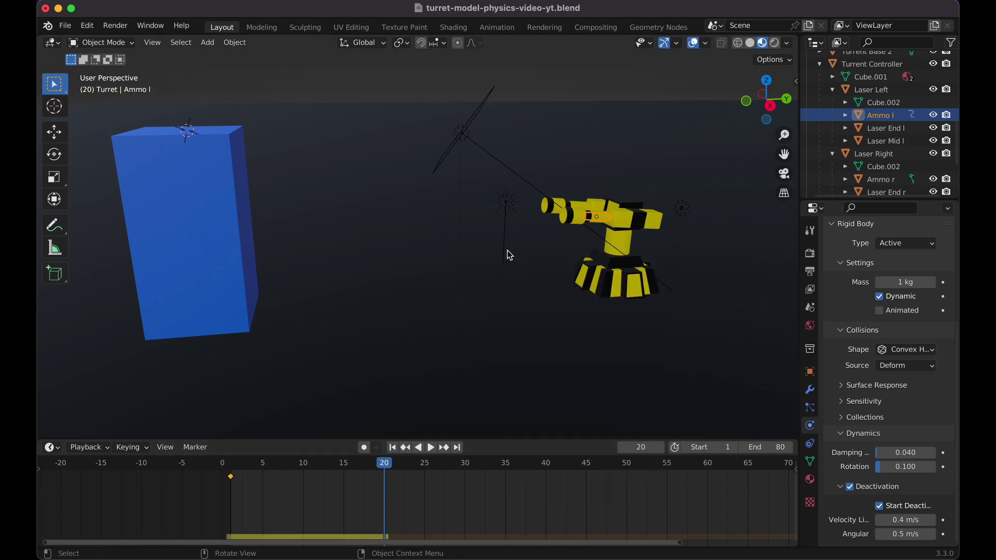
{"action": "key", "text": "g"}
{"action": "key", "text": "z"}
{"action": "key", "text": "z"}
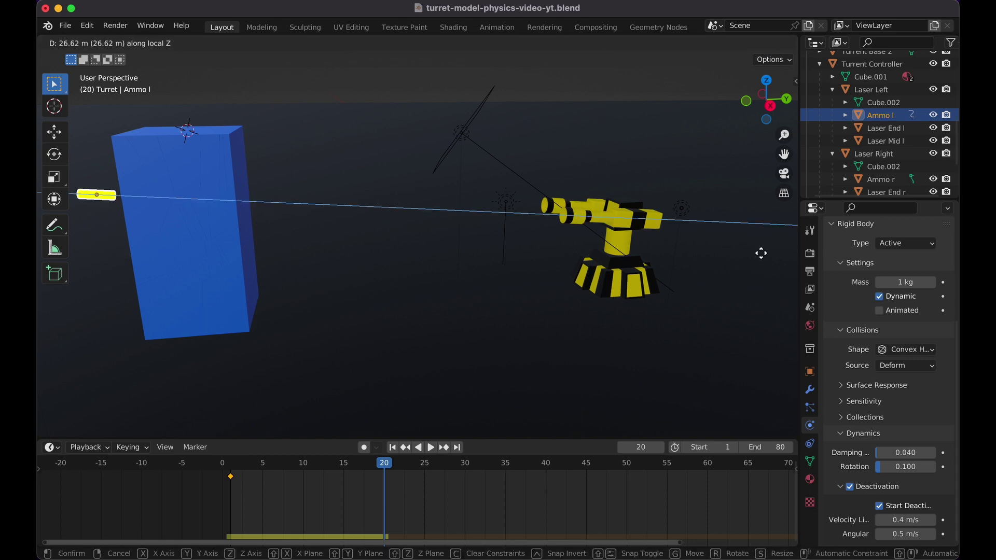
{"action": "left_click", "coordinate": [760, 258]}
{"action": "middle_click_drag", "start_coordinate": [565, 225], "coordinate": [629, 219], "text": "shift"}
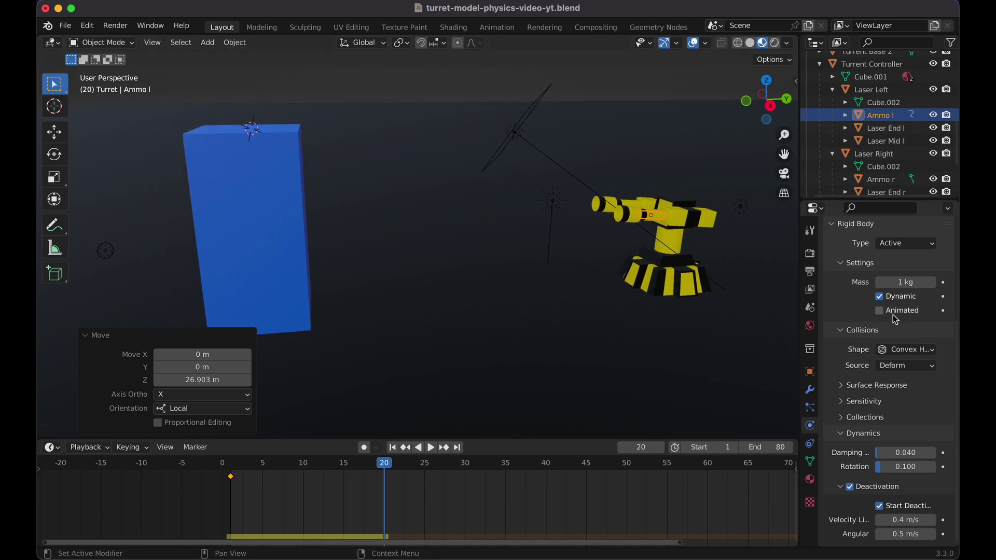
Turn on Animated for Ammo l's rigid body and insert a Location keyframe at frame 20.
{"action": "scroll", "coordinate": [885, 317], "scroll_direction": "up", "scroll_amount": 1}
{"action": "scroll", "coordinate": [861, 288], "scroll_direction": "up", "scroll_amount": 4}
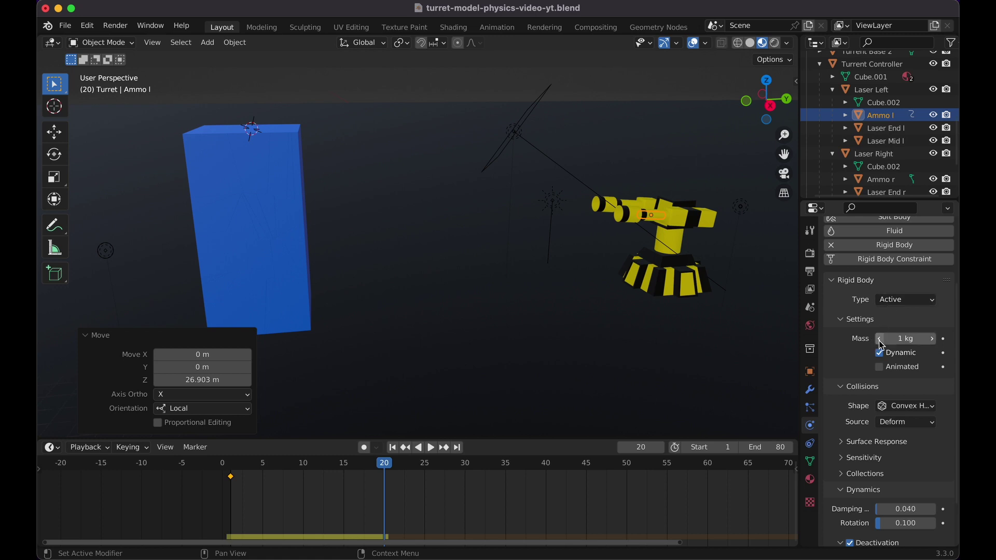
{"action": "left_click", "coordinate": [880, 368]}
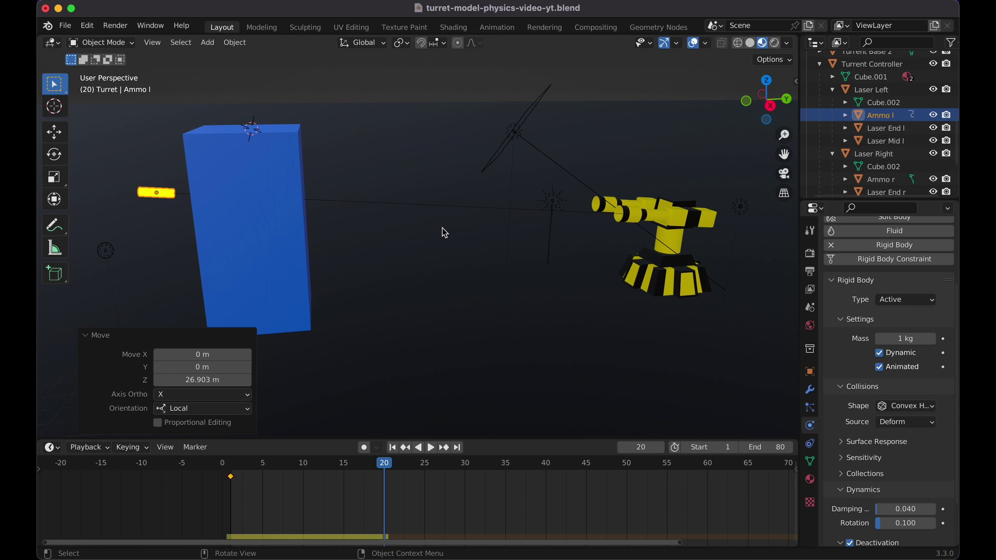
{"action": "key", "text": "i"}
{"action": "left_click", "coordinate": [167, 196]}
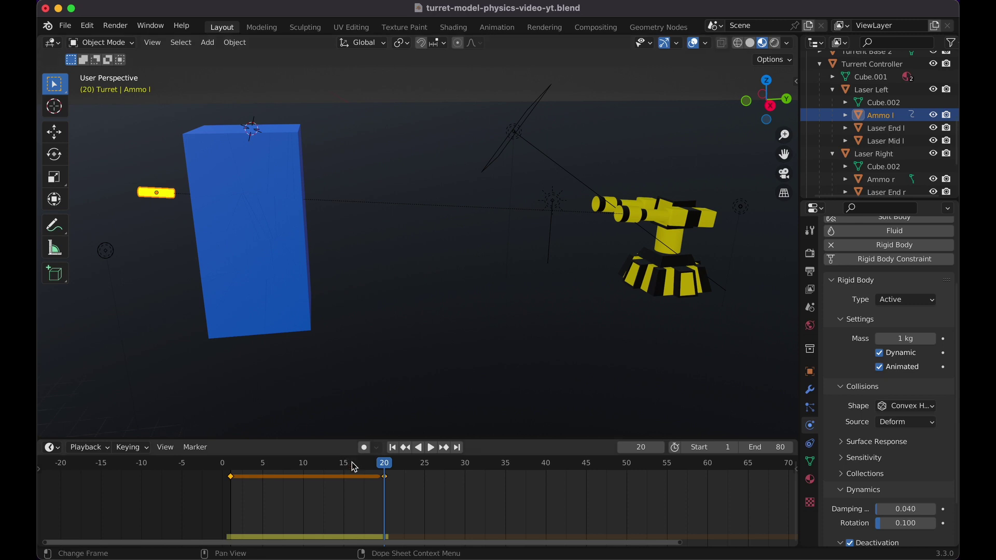
{"action": "key", "text": "shift+d"}
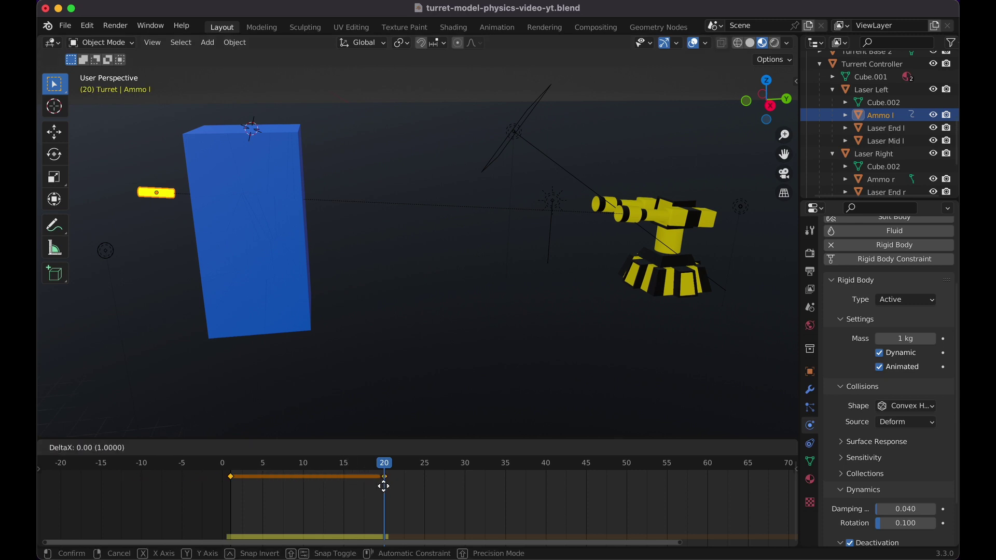
{"action": "left_click", "coordinate": [384, 477]}
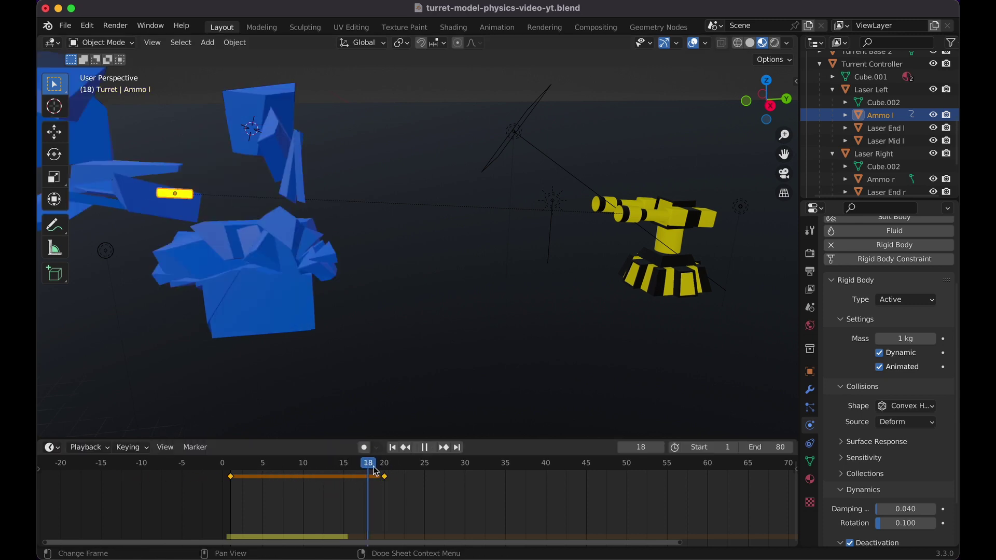
{"action": "key", "text": "Escape"}
Rewind to frame 0 and play the simulation to watch Ammo l strike the blue block.
{"action": "left_click_drag", "start_coordinate": [384, 473], "coordinate": [218, 475]}
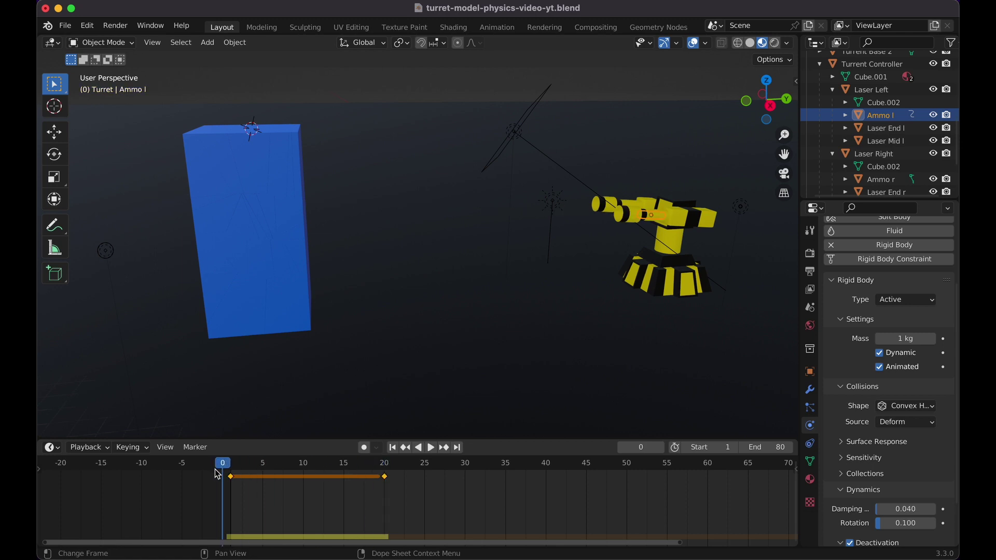
{"action": "key", "text": "space"}
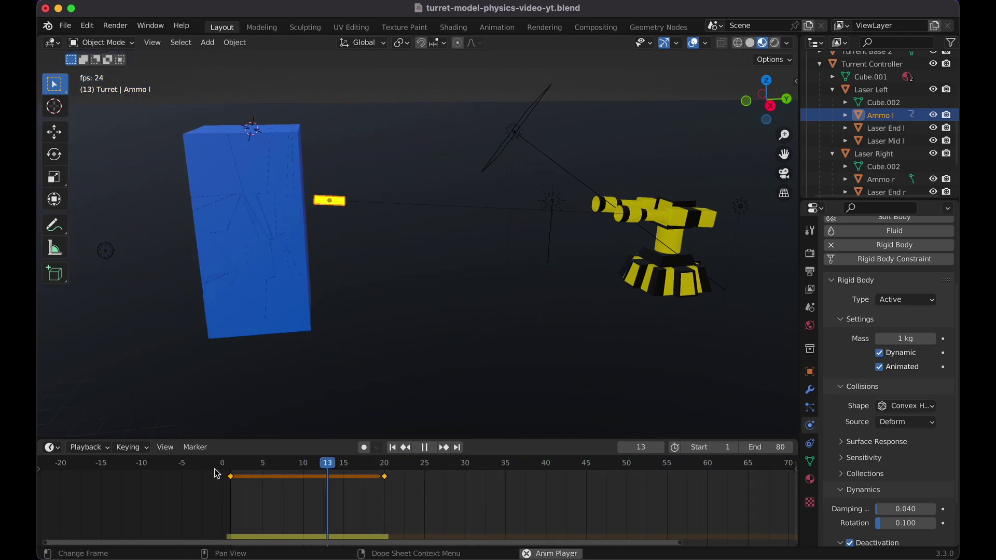
{"action": "key", "text": "space"}
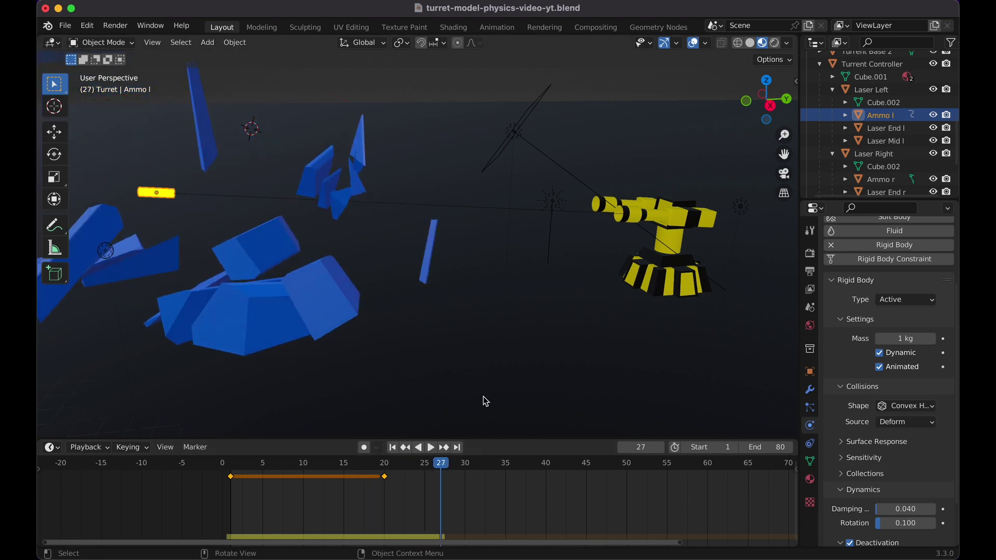
In the camera view at frame 20, move Ammo l about 6.26 m farther along its local Z axis, out of the camera frame.
{"action": "key", "text": "KP_0"}
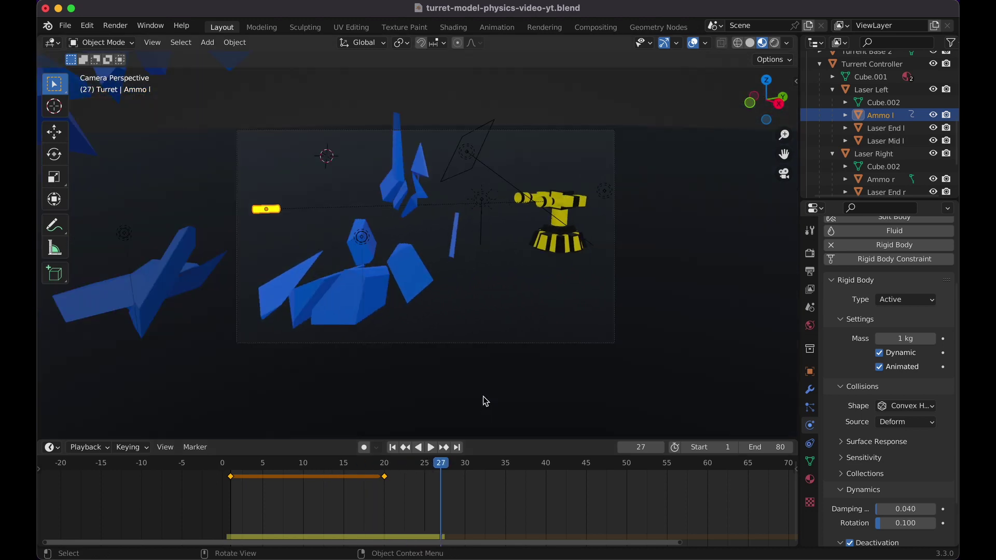
{"action": "left_click", "coordinate": [386, 477]}
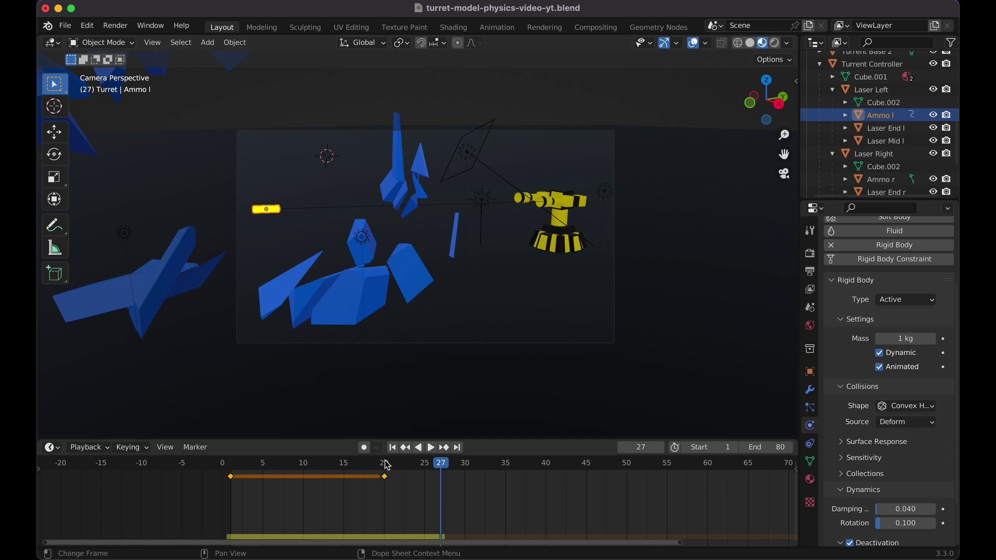
{"action": "key", "text": "g"}
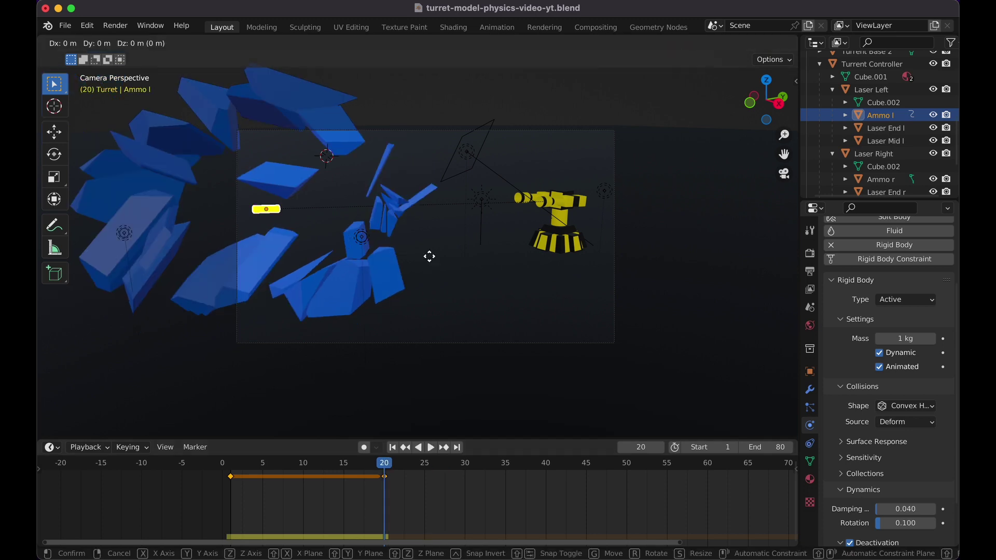
{"action": "key", "text": "z"}
{"action": "key", "text": "z"}
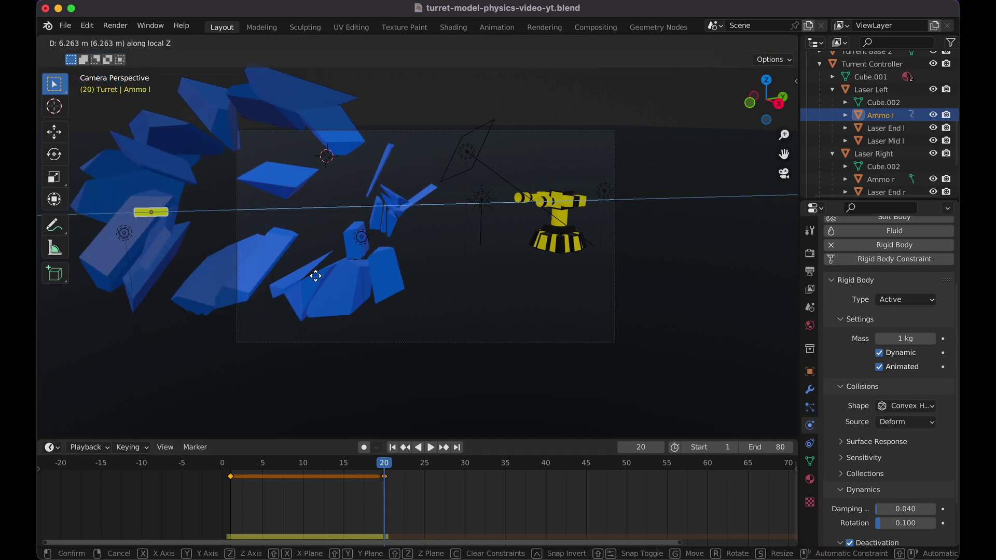
{"action": "left_click", "coordinate": [316, 275]}
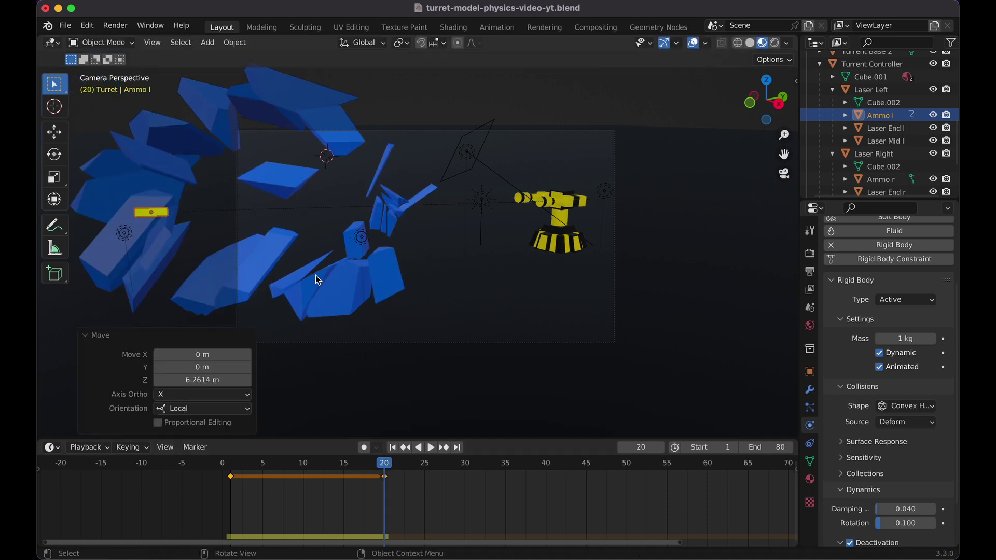
Insert a Location keyframe for Ammo l's new end position at frame 20 and replay the simulation from the start.
{"action": "key", "text": "i"}
{"action": "left_click", "coordinate": [396, 315]}
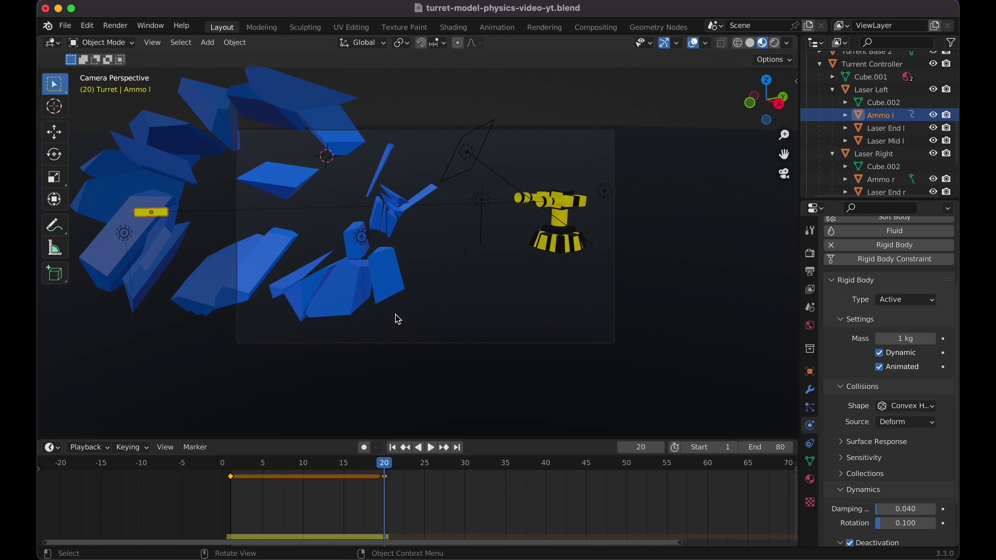
{"action": "left_click_drag", "start_coordinate": [393, 465], "coordinate": [224, 470]}
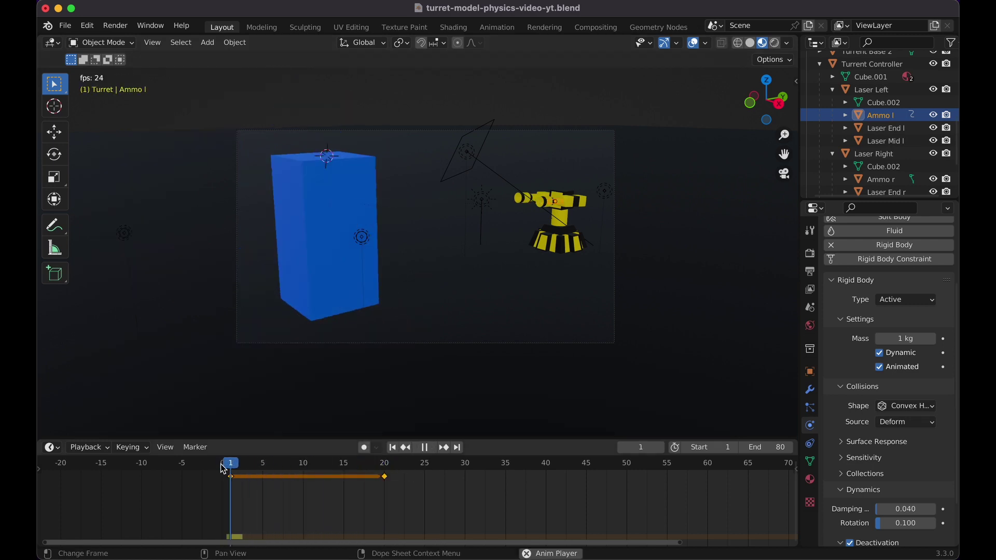
{"action": "key", "text": "space"}
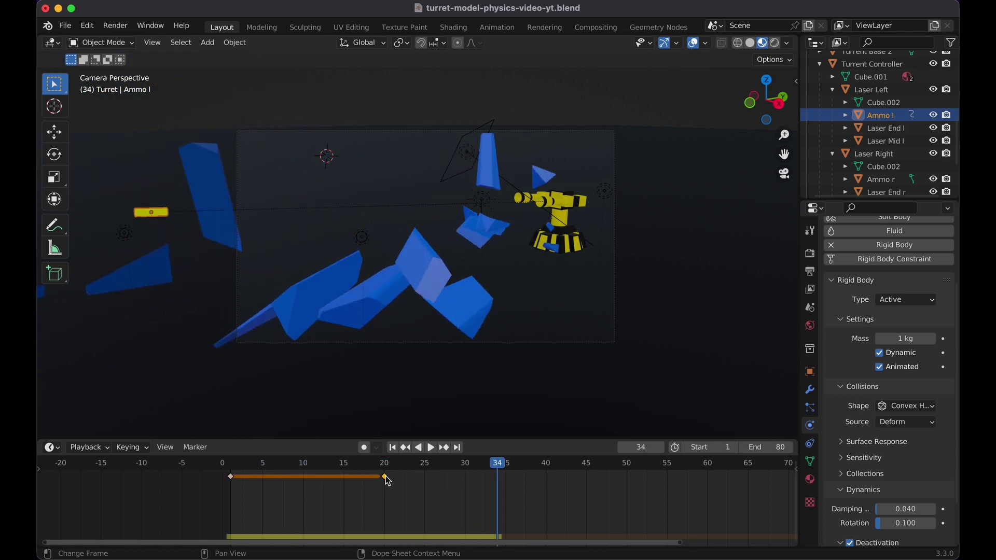
Shift Ammo l's end keyframe to frame 15 and replay the simulation from the start.
{"action": "left_click_drag", "start_coordinate": [388, 482], "coordinate": [348, 482]}
{"action": "left_click_drag", "start_coordinate": [493, 467], "coordinate": [215, 474]}
{"action": "key", "text": "space"}
{"action": "key", "text": "space"}
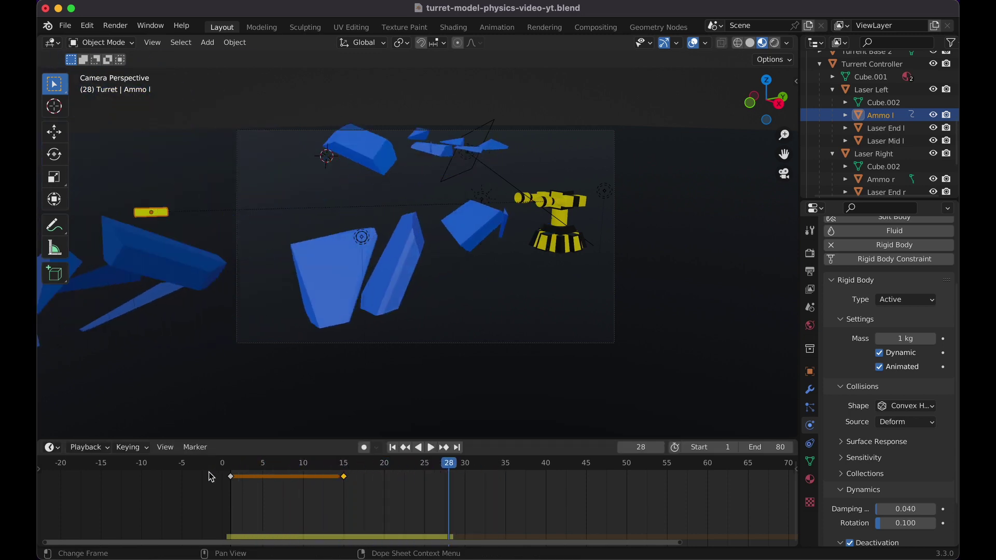
{"action": "key", "text": "space"}
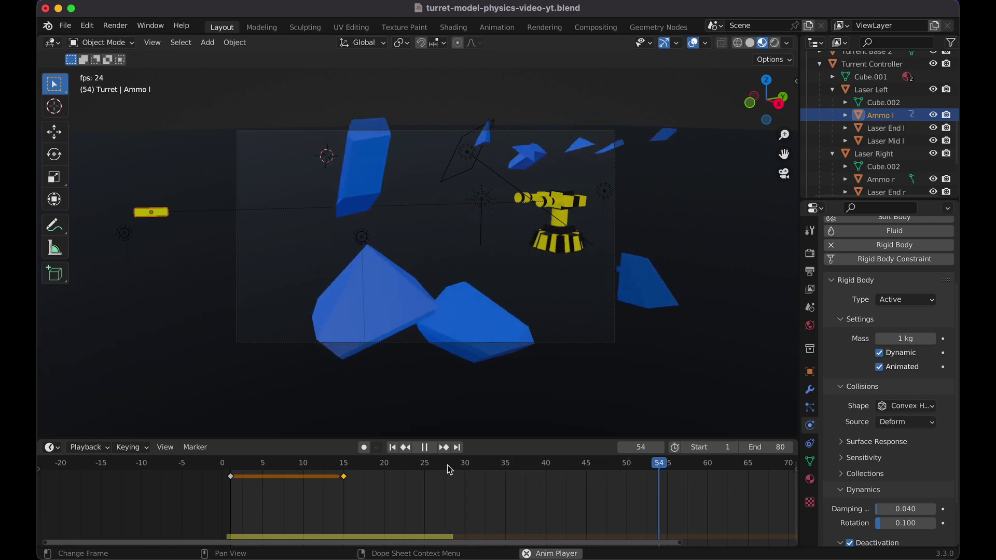
{"action": "key", "text": "space"}
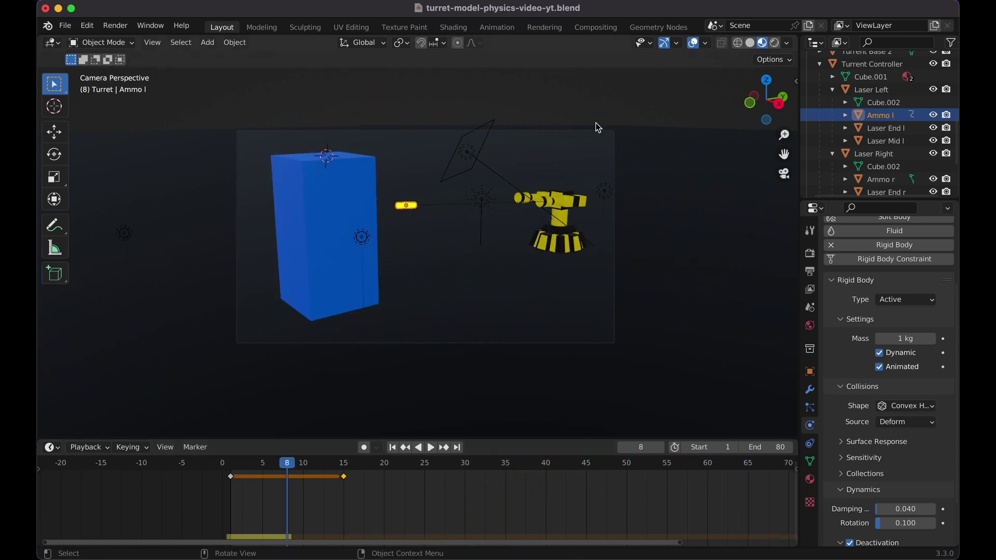
Add an active rigid body to Ammo r in the turret's other barrel and turn on its Animated option.
{"action": "left_click", "coordinate": [537, 200]}
{"action": "left_click", "coordinate": [537, 202]}
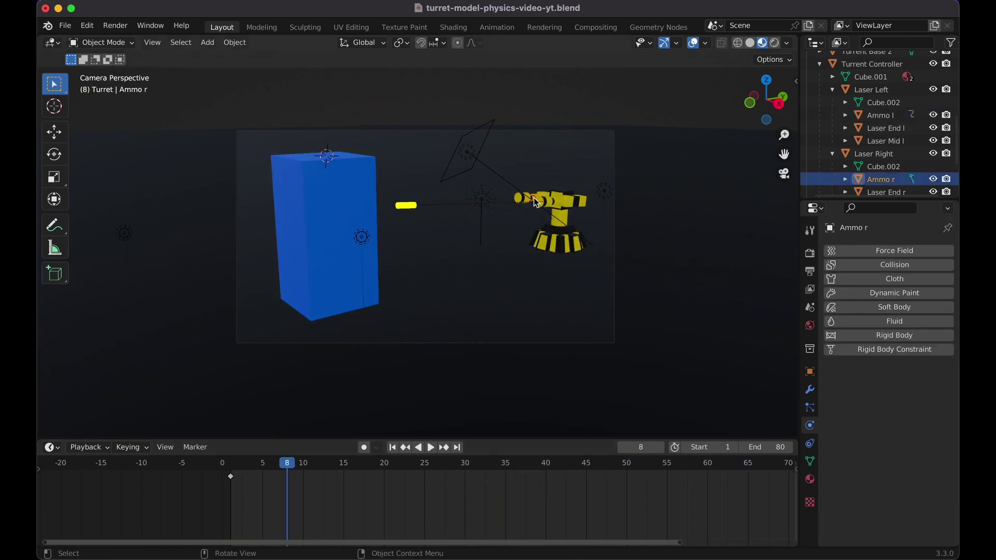
{"action": "left_click", "coordinate": [861, 336]}
{"action": "scroll", "coordinate": [877, 428], "scroll_direction": "down", "scroll_amount": 2}
{"action": "left_click", "coordinate": [877, 427]}
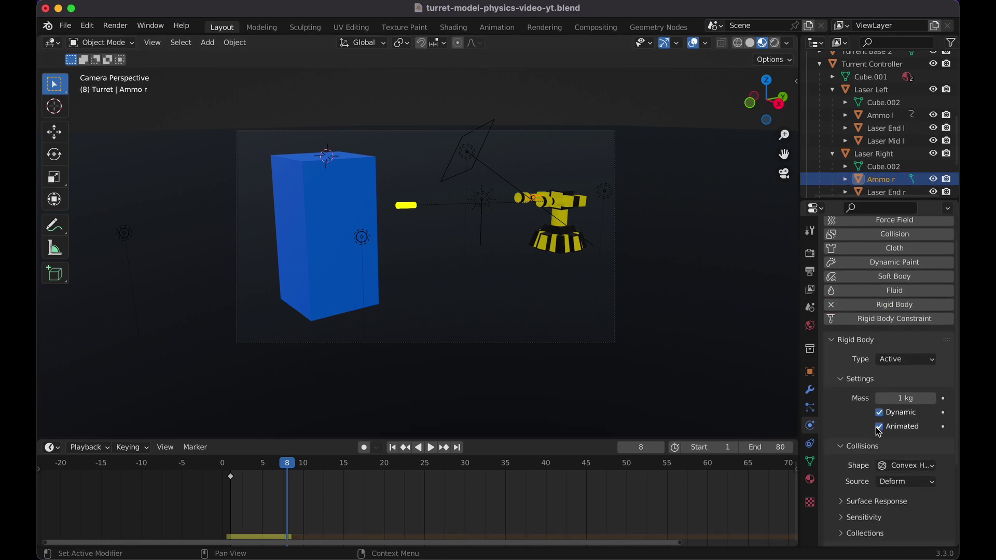
Enable Deactivation and Start Deactivated in Ammo r's rigid body dynamics.
{"action": "scroll", "coordinate": [879, 432], "scroll_direction": "down", "scroll_amount": 5}
{"action": "left_click", "coordinate": [841, 488]}
{"action": "left_click", "coordinate": [850, 488]}
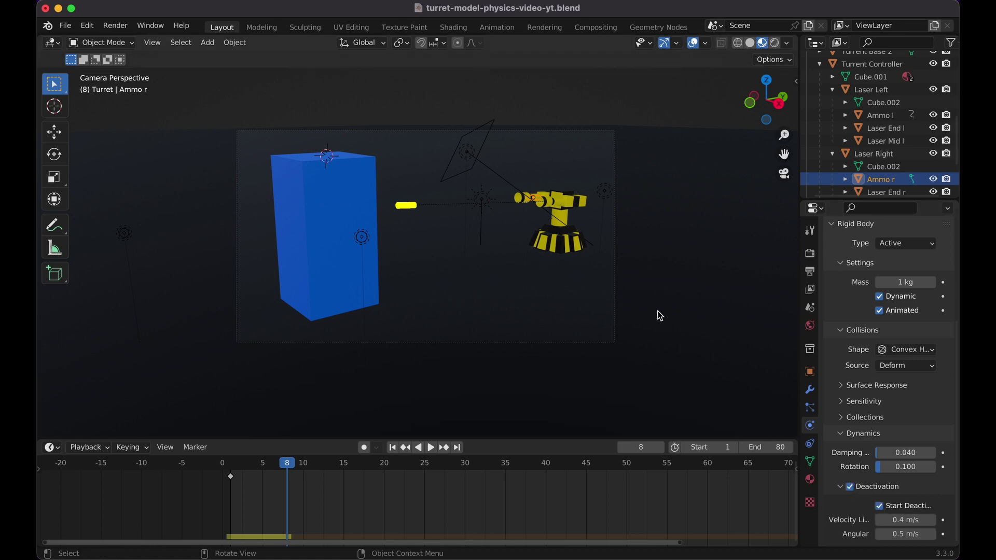
Insert a Location keyframe for Ammo r at frame 1, at its starting position in the barrel.
{"action": "key", "text": "g"}
{"action": "key", "text": "Escape"}
{"action": "left_click_drag", "start_coordinate": [290, 467], "coordinate": [231, 468]}
{"action": "key", "text": "i"}
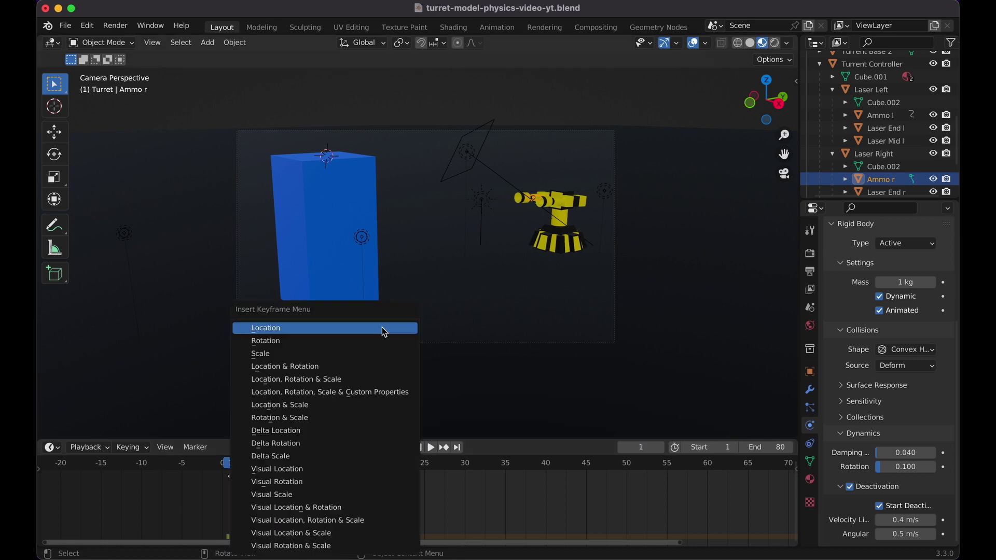
{"action": "left_click", "coordinate": [382, 328]}
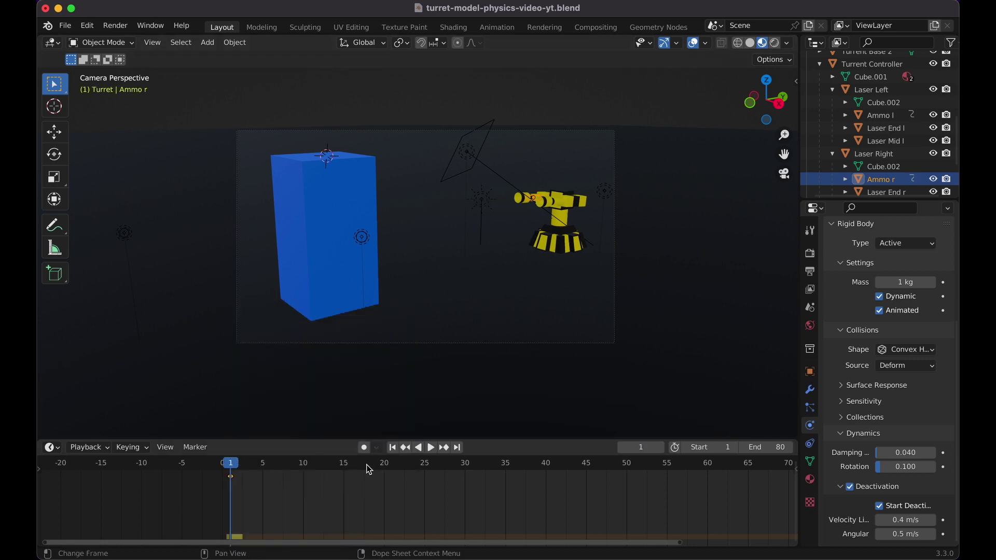
At frame 15, move Ammo r about 32.6 m along its local Z past the blue block and insert a Location keyframe.
{"action": "left_click", "coordinate": [345, 467]}
{"action": "key", "text": "g"}
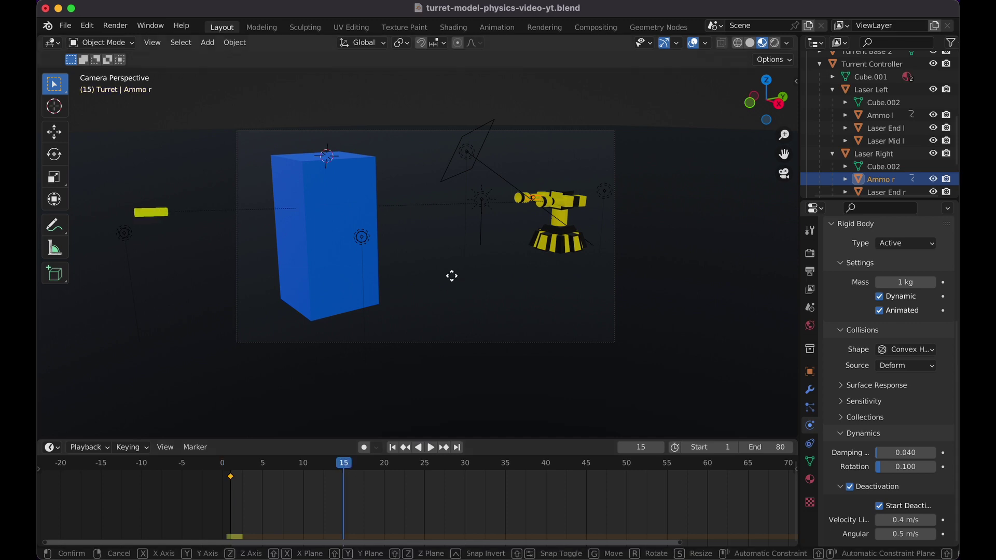
{"action": "key", "text": "z"}
{"action": "key", "text": "z"}
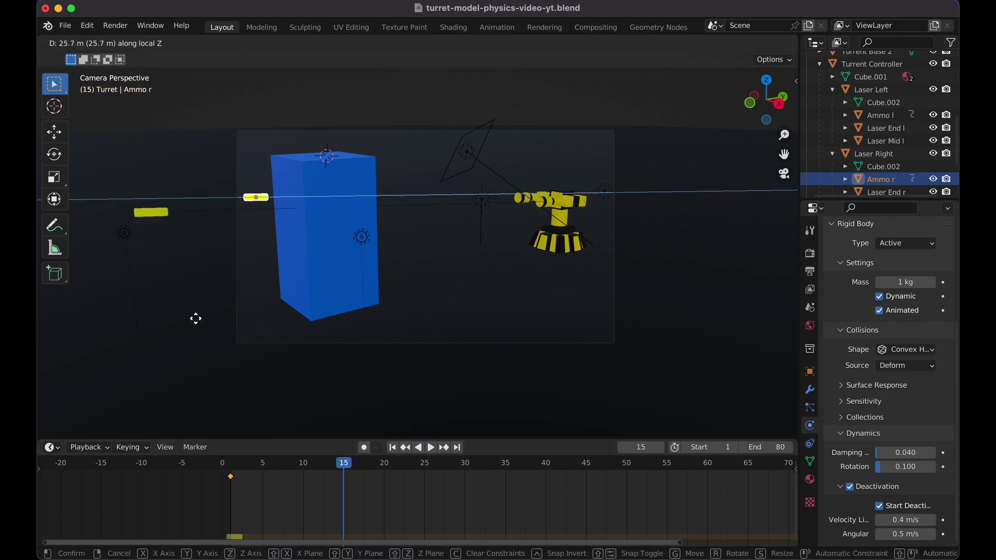
{"action": "left_click", "coordinate": [87, 329]}
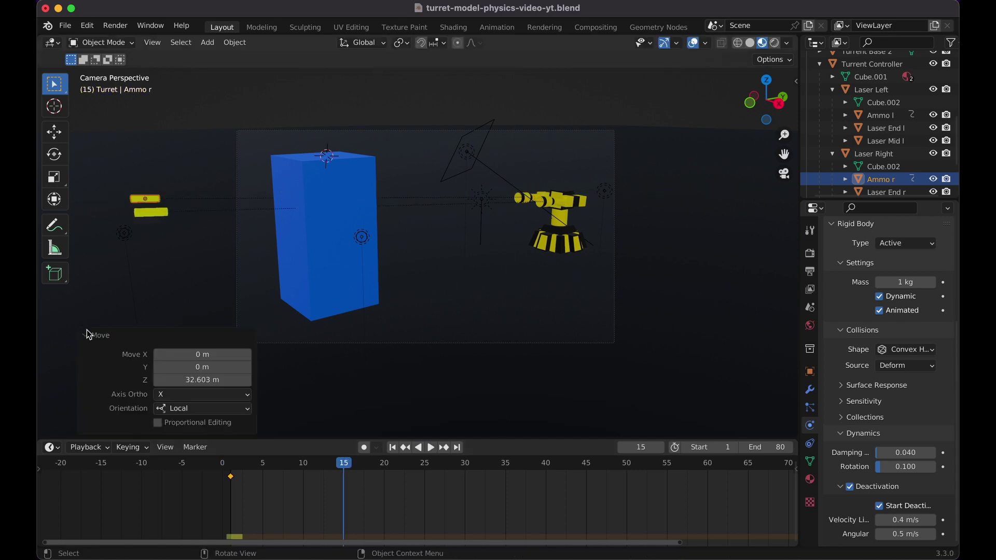
{"action": "key", "text": "i"}
{"action": "left_click", "coordinate": [274, 255]}
Play the simulation from frame 1 in a free perspective view to check both ammo hits on the block.
{"action": "key", "text": "KP_0"}
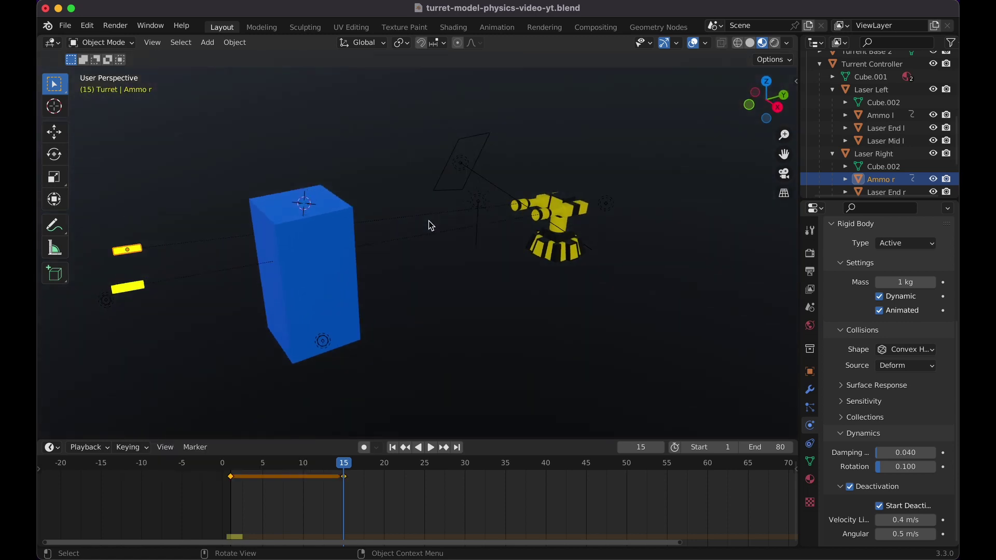
{"action": "key", "text": "space"}
{"action": "key", "text": "space"}
{"action": "key", "text": "shift+Left"}
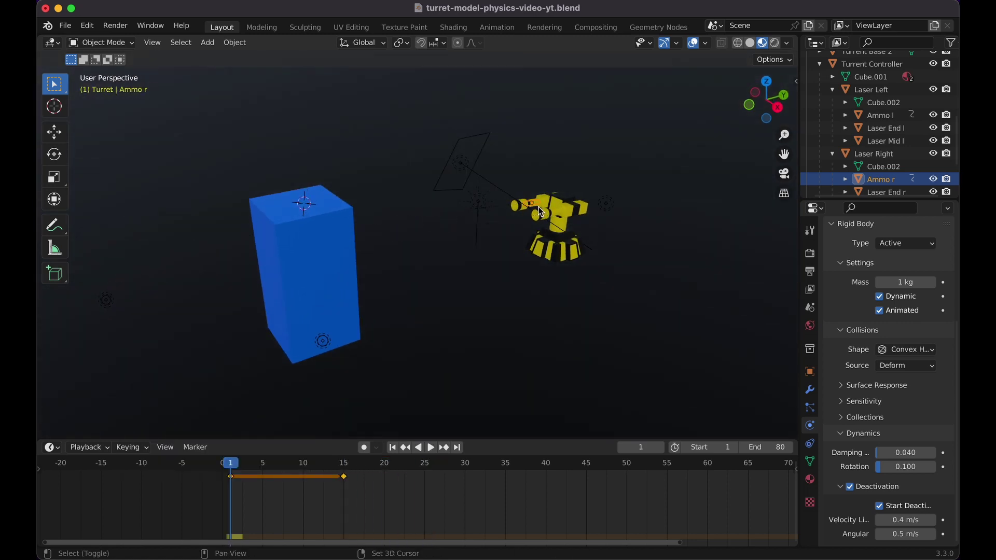
{"action": "key", "text": "space"}
{"action": "key", "text": "space"}
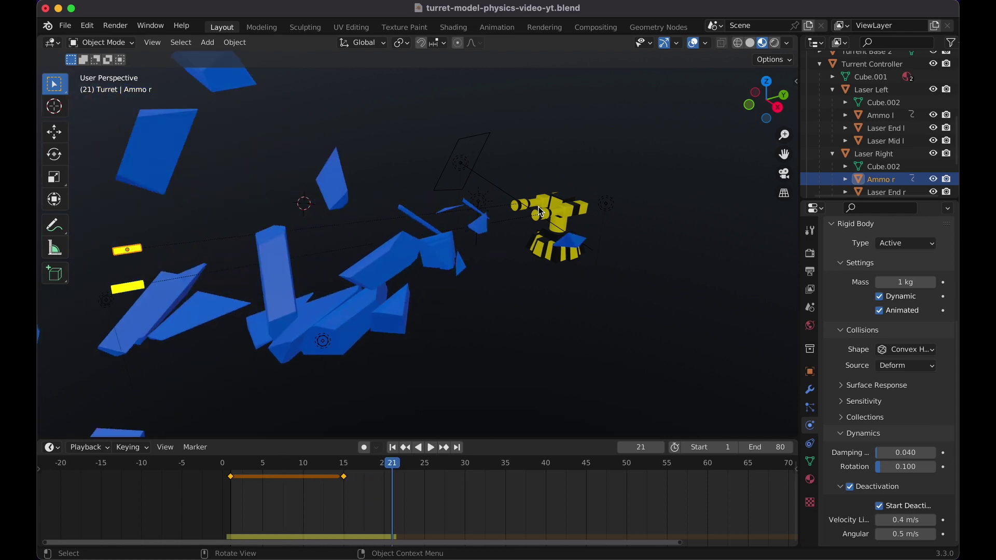
Replay the simulation from the start through the camera view and examine the shattering block up close.
{"action": "key", "text": "KP_0"}
{"action": "key", "text": "shift+Left"}
{"action": "key", "text": "Left"}
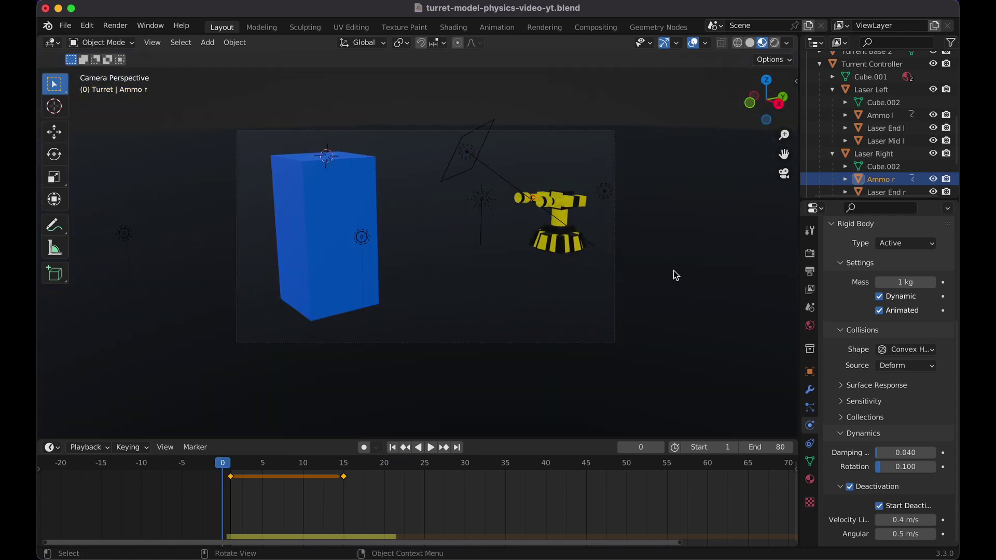
{"action": "key", "text": "space"}
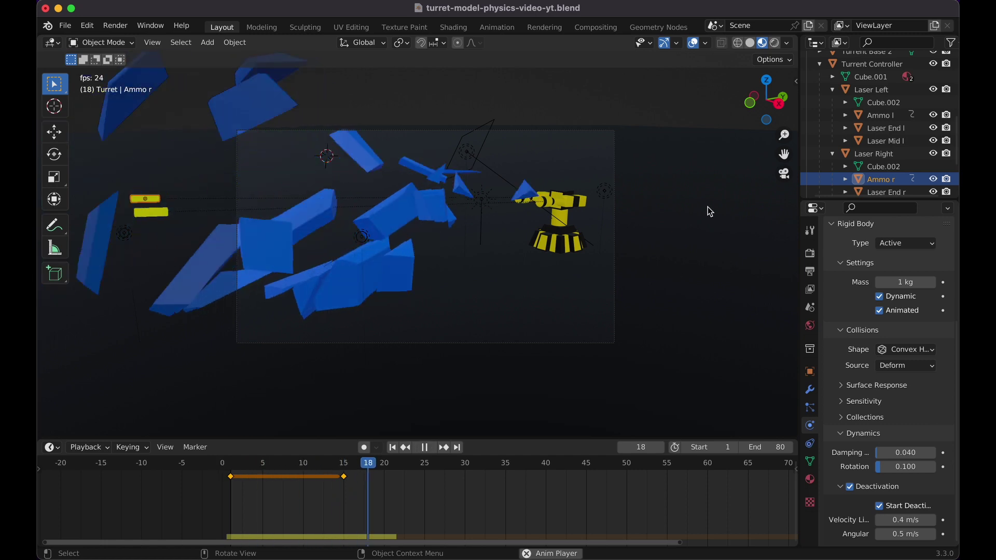
{"action": "key", "text": "space"}
{"action": "scroll", "coordinate": [708, 207], "scroll_direction": "up", "scroll_amount": 4}
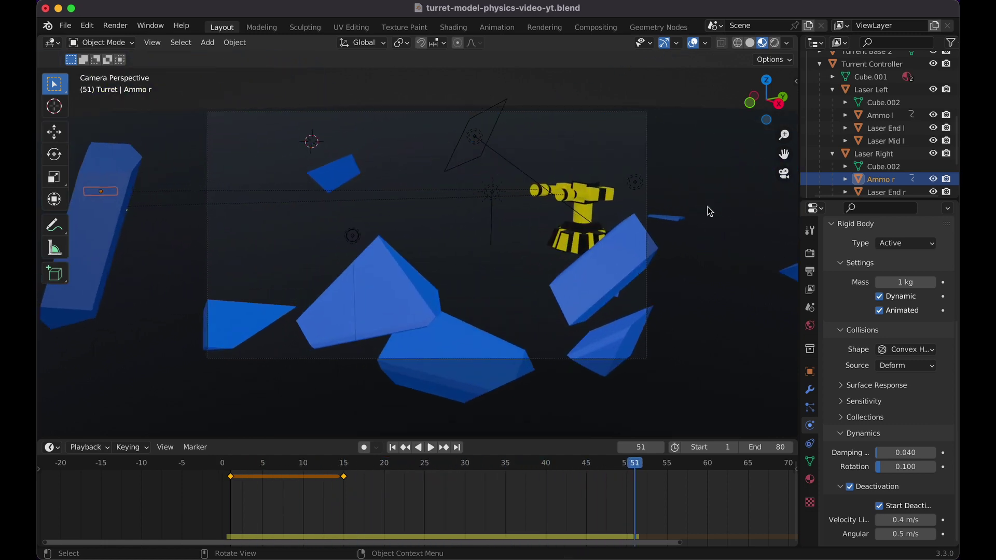
{"action": "scroll", "coordinate": [707, 207], "scroll_direction": "up", "scroll_amount": 3}
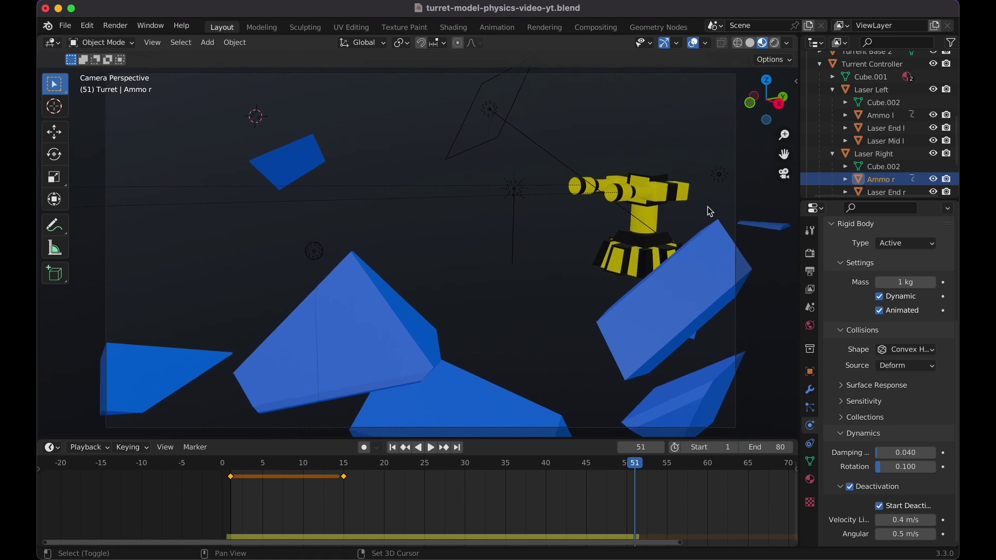
{"action": "key", "text": "shift+Left"}
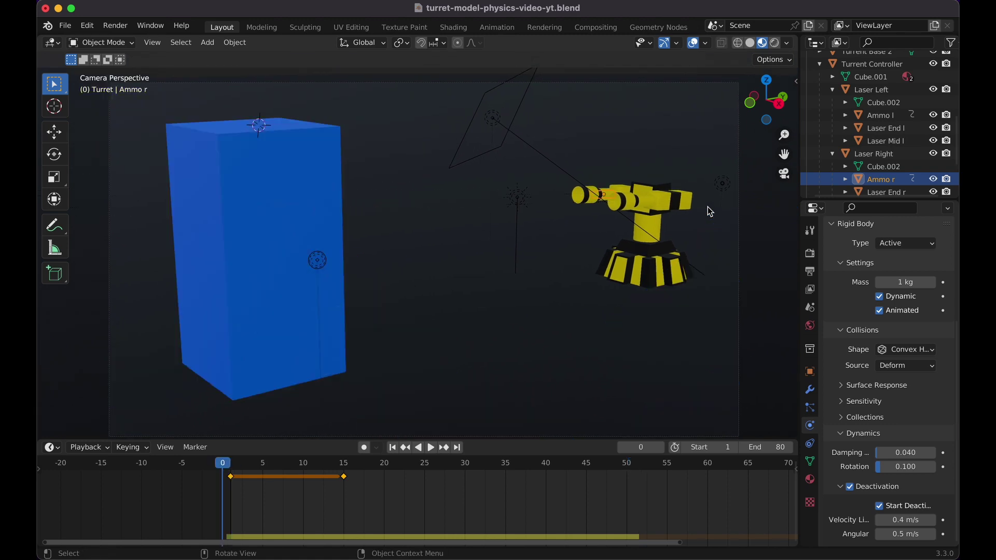
{"action": "key", "text": "space"}
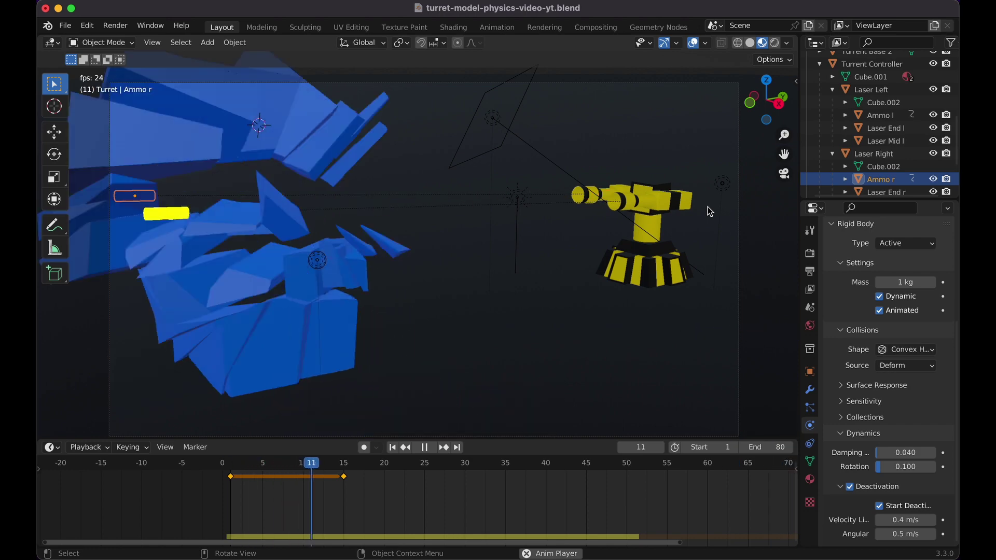
{"action": "key", "text": "space"}
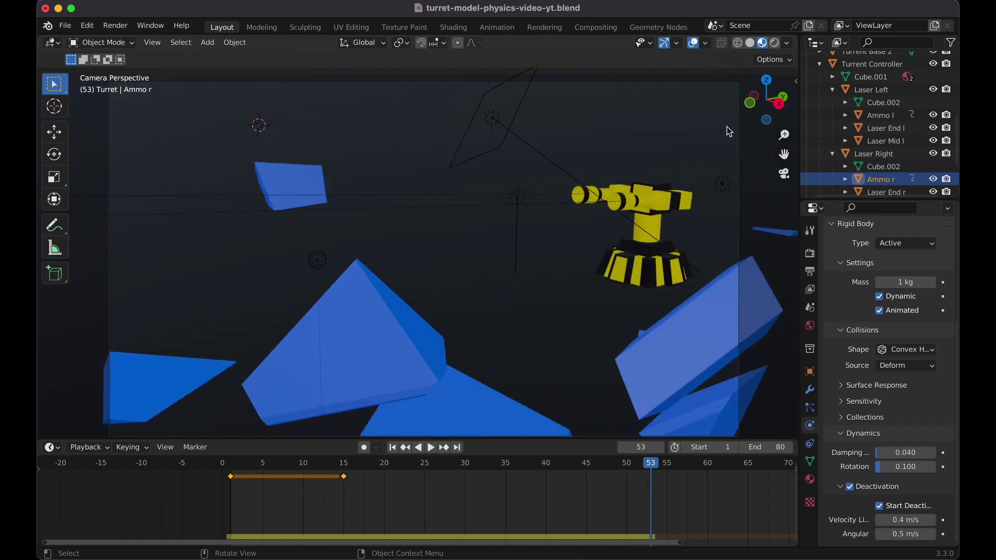
Switch the viewport to Rendered shading and set the viewport sampling's Max Samples to 128.
{"action": "left_click", "coordinate": [775, 42]}
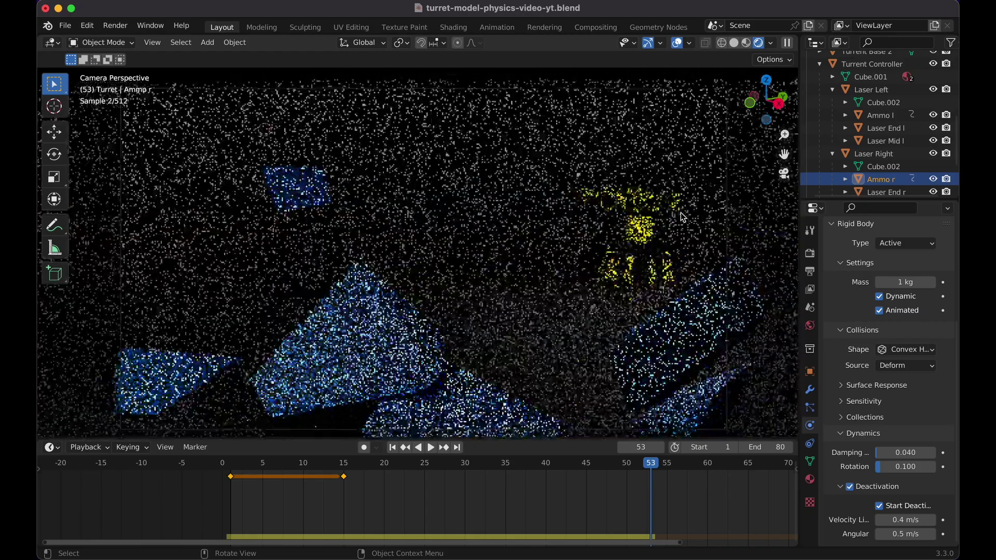
{"action": "left_click", "coordinate": [810, 253]}
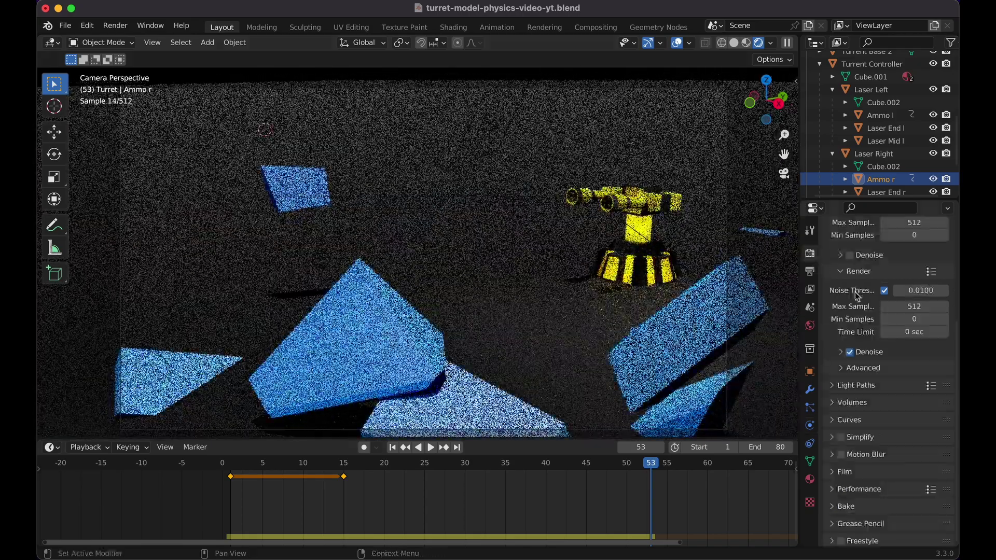
{"action": "scroll", "coordinate": [857, 296], "scroll_direction": "up", "scroll_amount": 3}
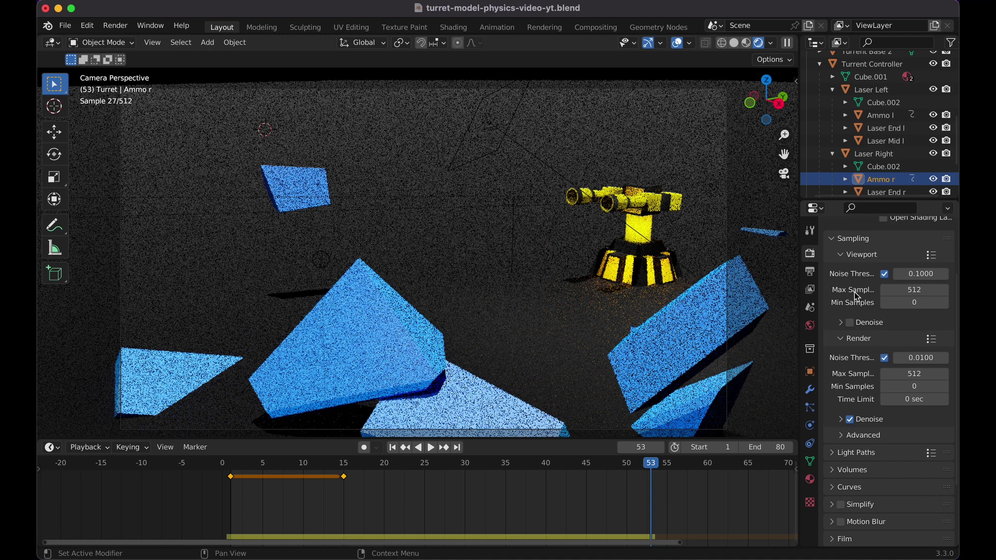
{"action": "left_click", "coordinate": [923, 289]}
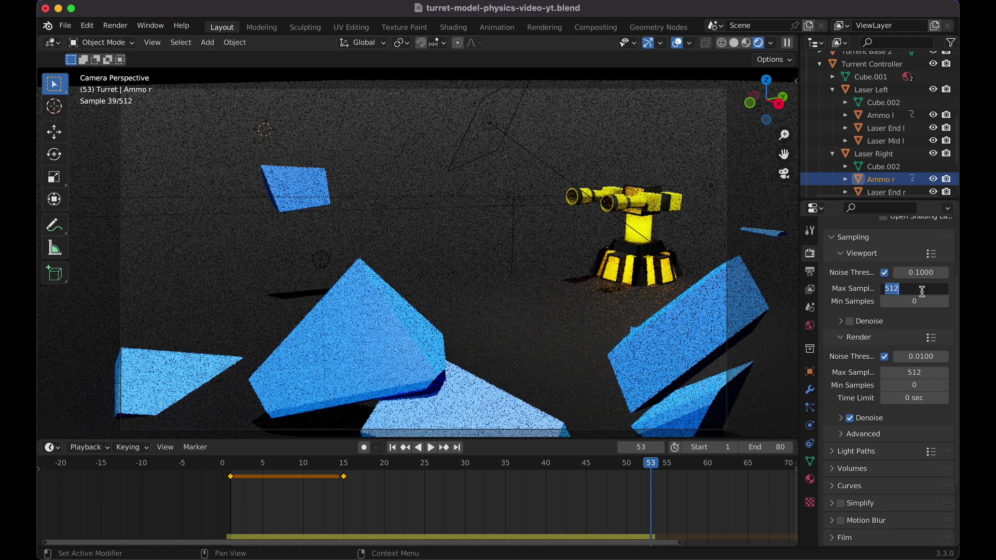
{"action": "type", "text": "128"}
{"action": "key", "text": "Return"}
Set the render sampling's Max Samples to 256.
{"action": "left_click", "coordinate": [906, 373]}
{"action": "type", "text": "128"}
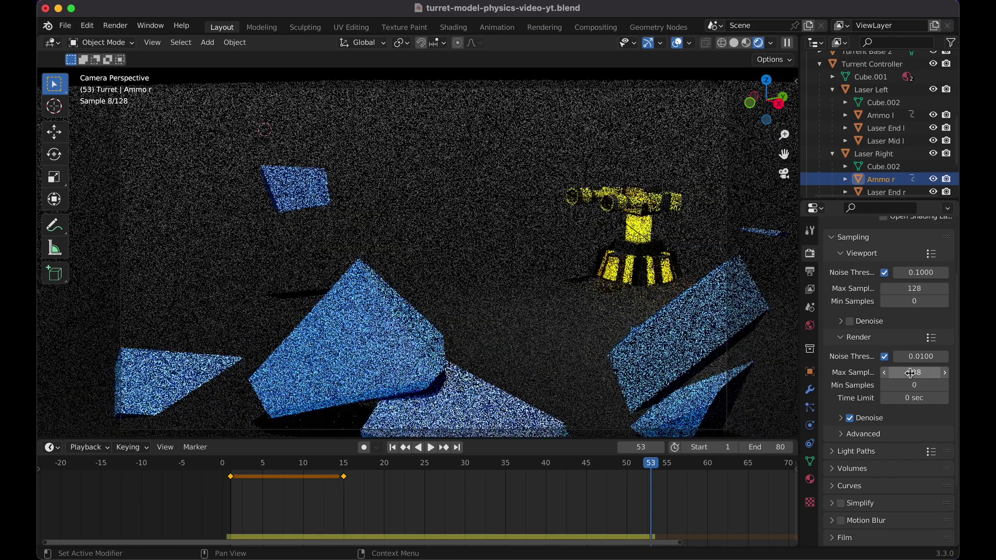
{"action": "double_click", "coordinate": [913, 374]}
{"action": "type", "text": "256"}
{"action": "key", "text": "Return"}
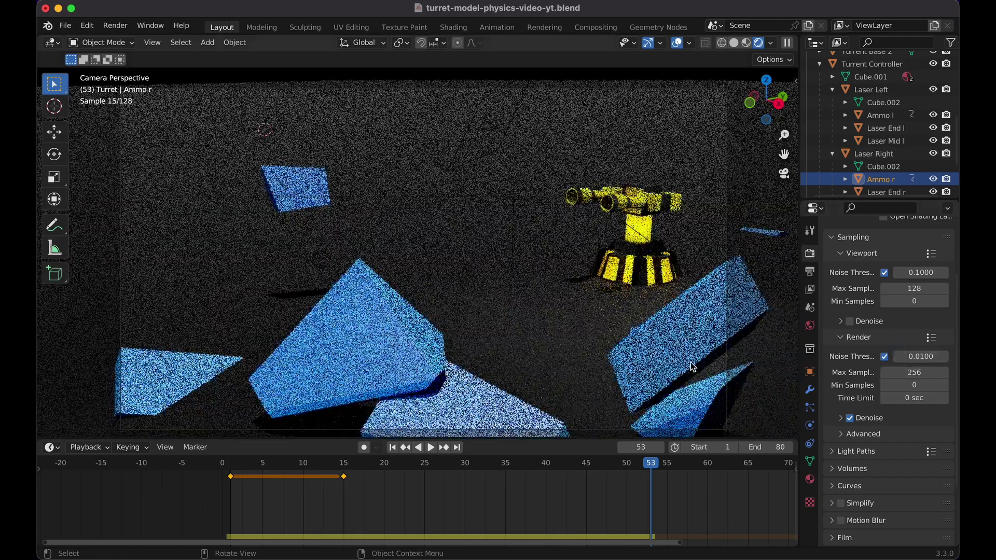
Play the simulation from the start in Rendered shading and scrub back to frame 9 to examine the impact.
{"action": "key", "text": "shift+Left"}
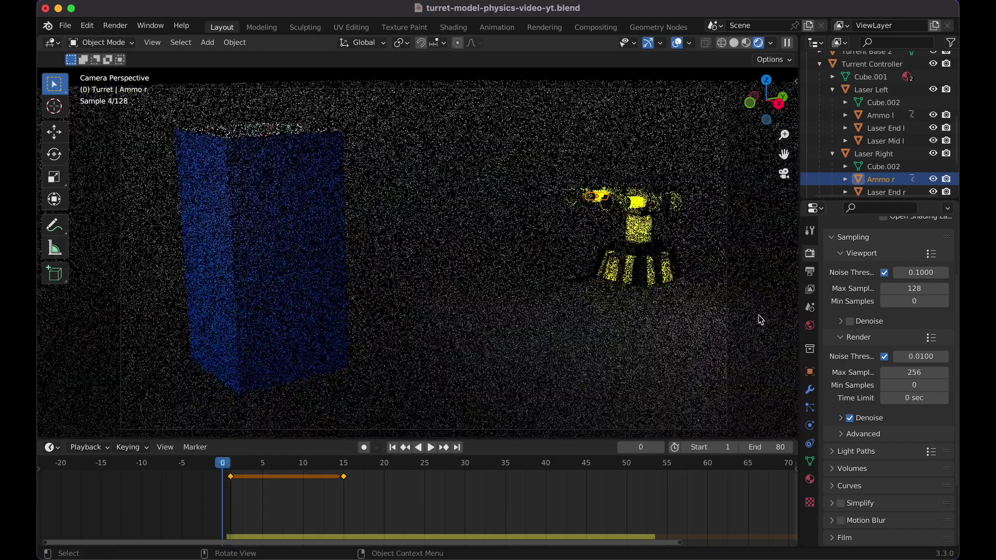
{"action": "key", "text": "space"}
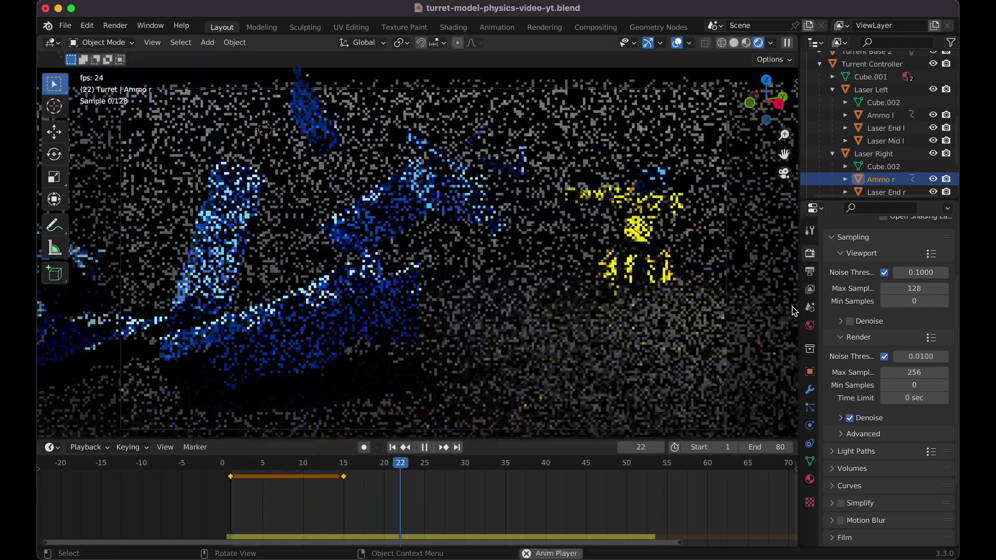
{"action": "key", "text": "space"}
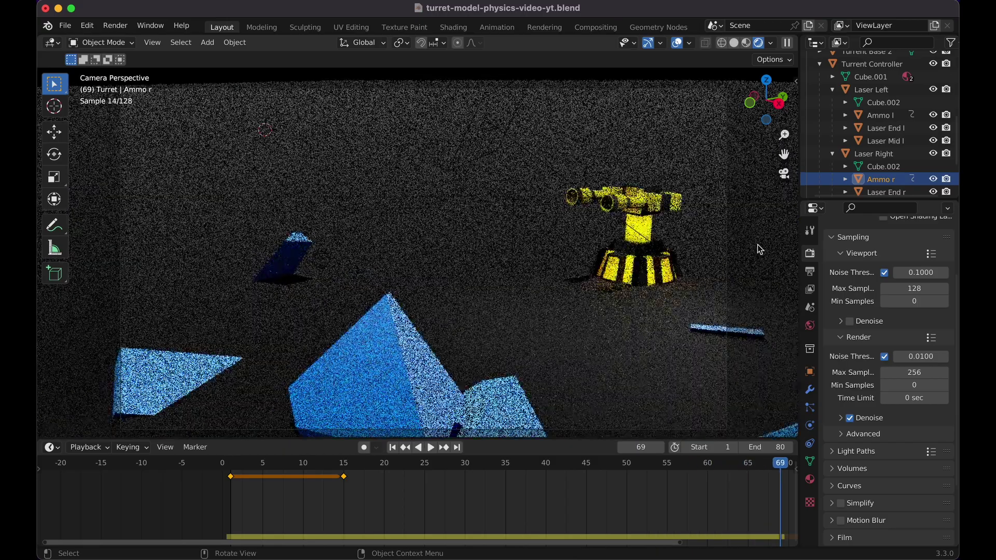
{"action": "key", "text": "Left"}
{"action": "key", "text": "Left"}
{"action": "key", "text": "Left"}
{"action": "left_click_drag", "start_coordinate": [330, 473], "coordinate": [295, 467]}
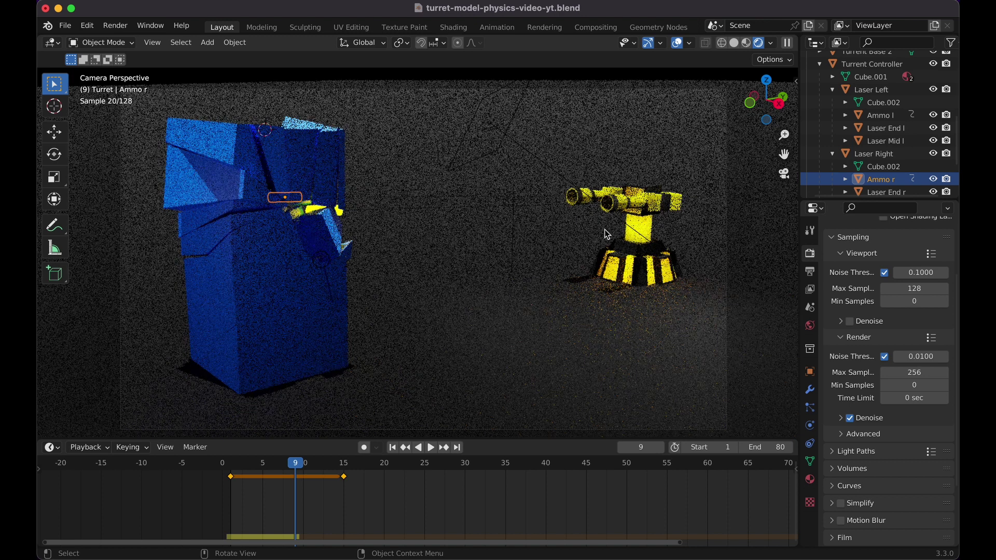
Shift Ammo r's end keyframe to frame 23 and scrub through frame 10 back to frame 1 to check its delay.
{"action": "left_click", "coordinate": [301, 207]}
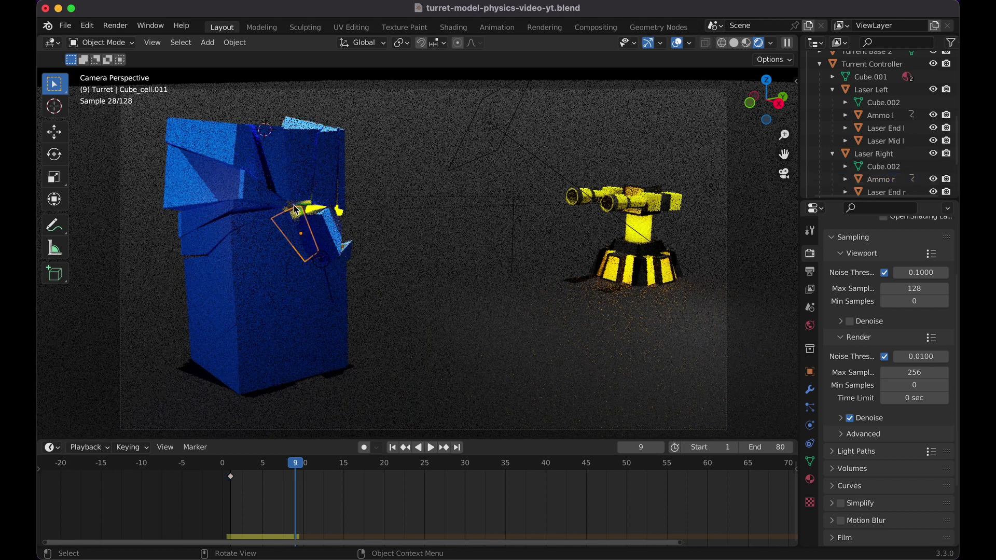
{"action": "key", "text": "shift+Left"}
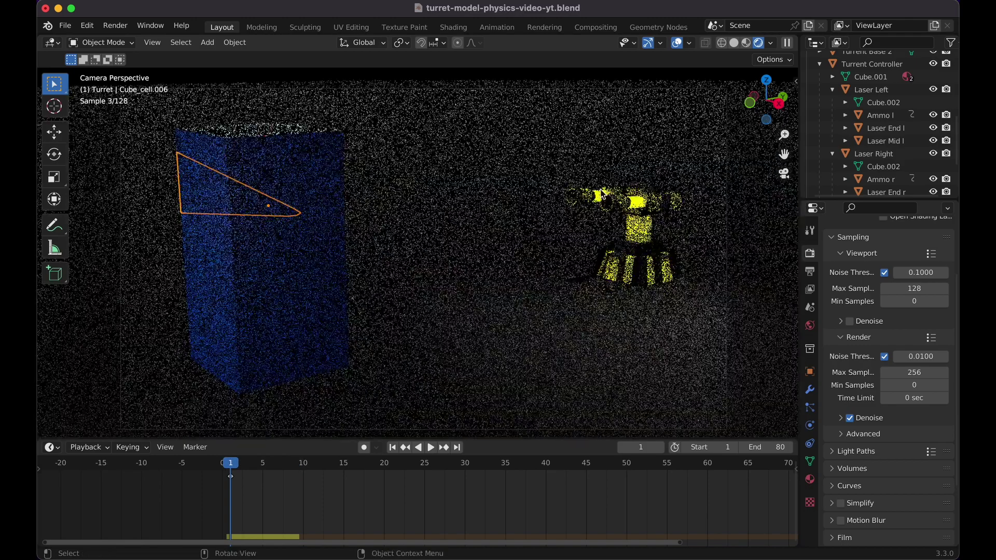
{"action": "left_click", "coordinate": [603, 197]}
{"action": "left_click", "coordinate": [607, 199]}
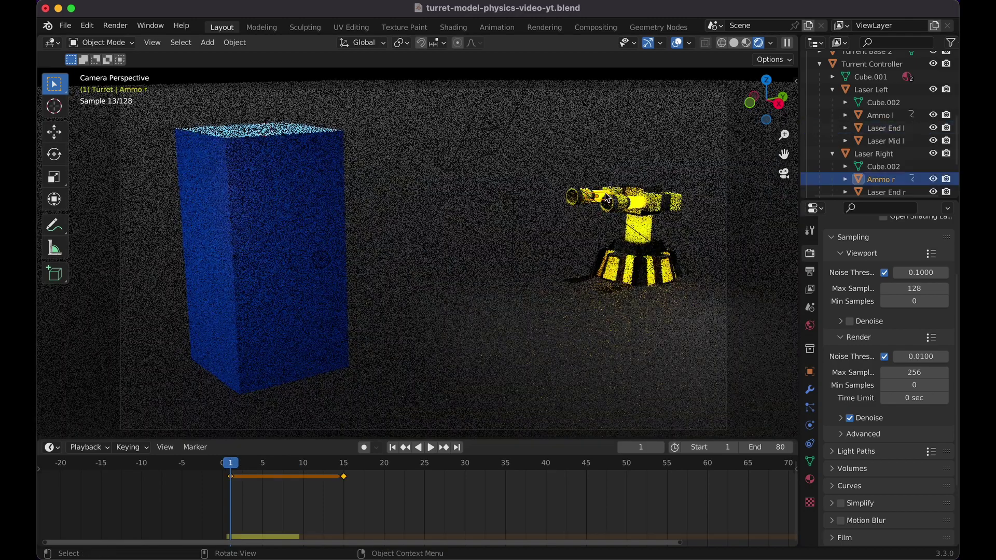
{"action": "mouse_move", "coordinate": [344, 476]}
{"action": "left_mouse_down"}
{"action": "mouse_move", "coordinate": [376, 479]}
{"action": "mouse_move", "coordinate": [345, 484]}
{"action": "left_mouse_up"}
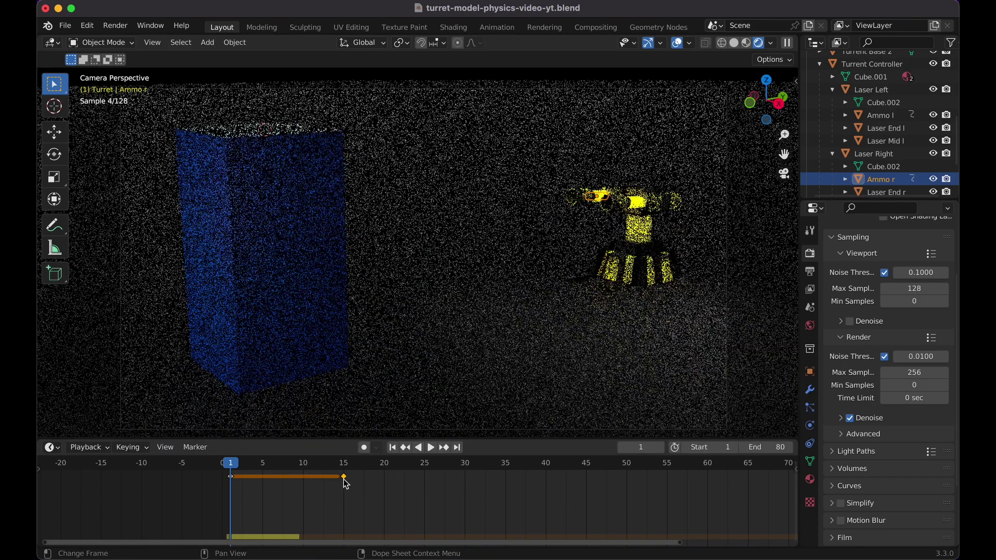
{"action": "left_click", "coordinate": [346, 468]}
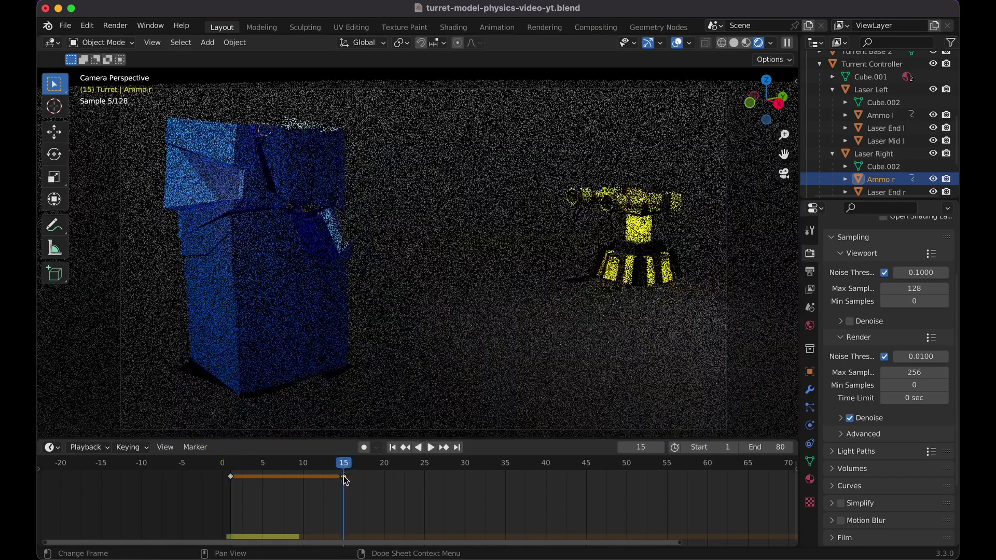
{"action": "left_click_drag", "start_coordinate": [345, 477], "coordinate": [410, 486]}
{"action": "left_click_drag", "start_coordinate": [344, 465], "coordinate": [304, 469]}
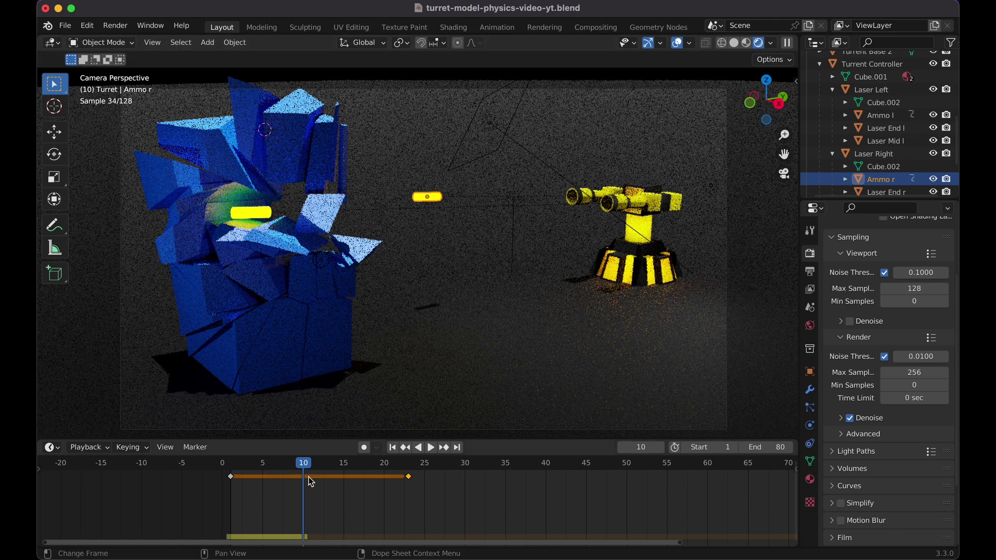
{"action": "left_click_drag", "start_coordinate": [304, 465], "coordinate": [231, 472]}
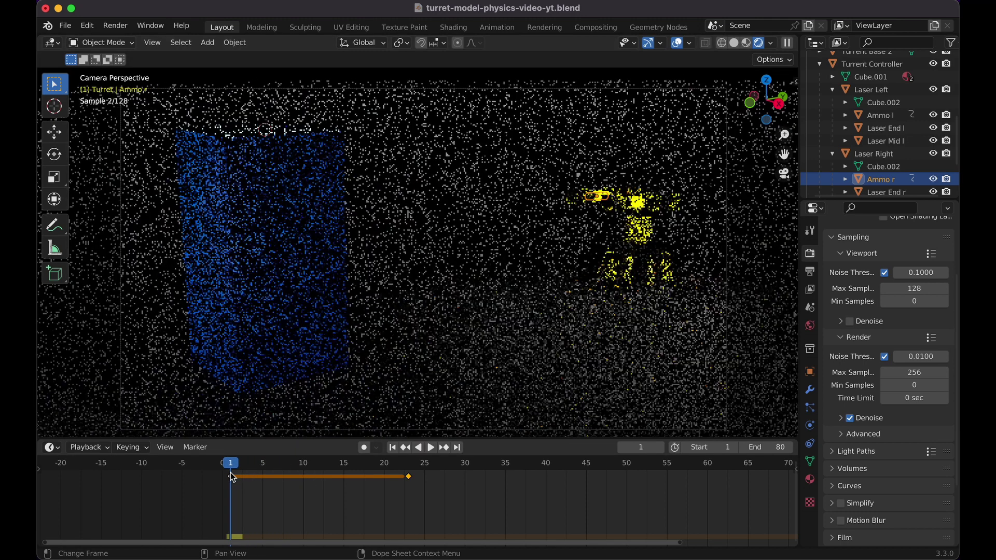
Rotate the Turrent Controller about -39.5° around the global Z axis at frame 1.
{"action": "left_click", "coordinate": [640, 205]}
{"action": "key", "text": "r"}
{"action": "key", "text": "z"}
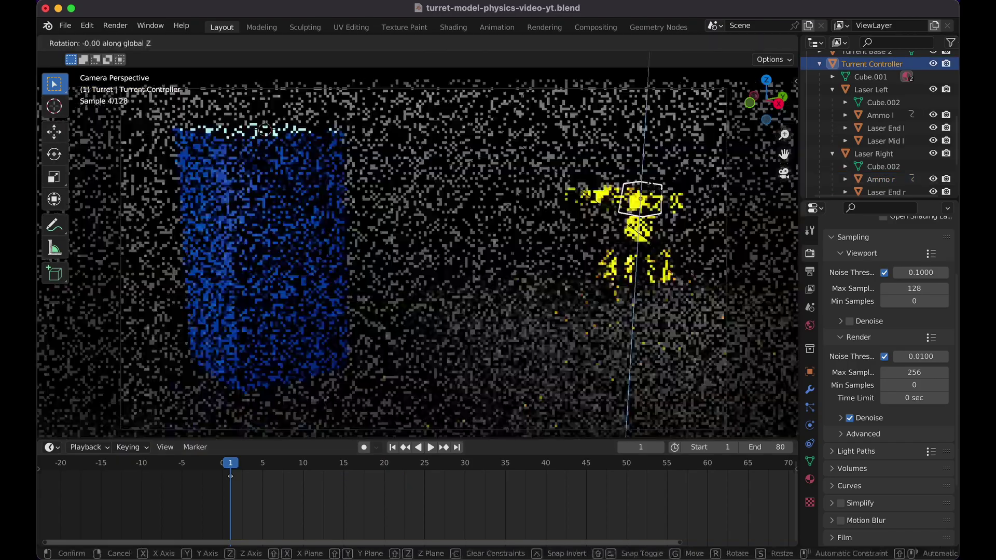
{"action": "left_click", "coordinate": [711, 78]}
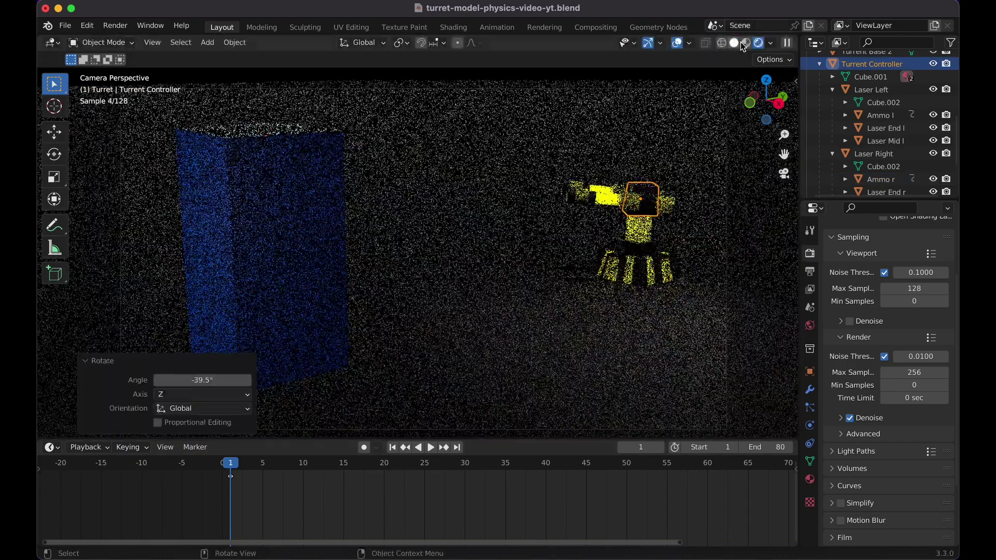
Try another rotation of the Turrent Controller around the global Z axis in Material Preview and view it in Rendered shading.
{"action": "left_click", "coordinate": [750, 43]}
{"action": "key", "text": "r"}
{"action": "key", "text": "z"}
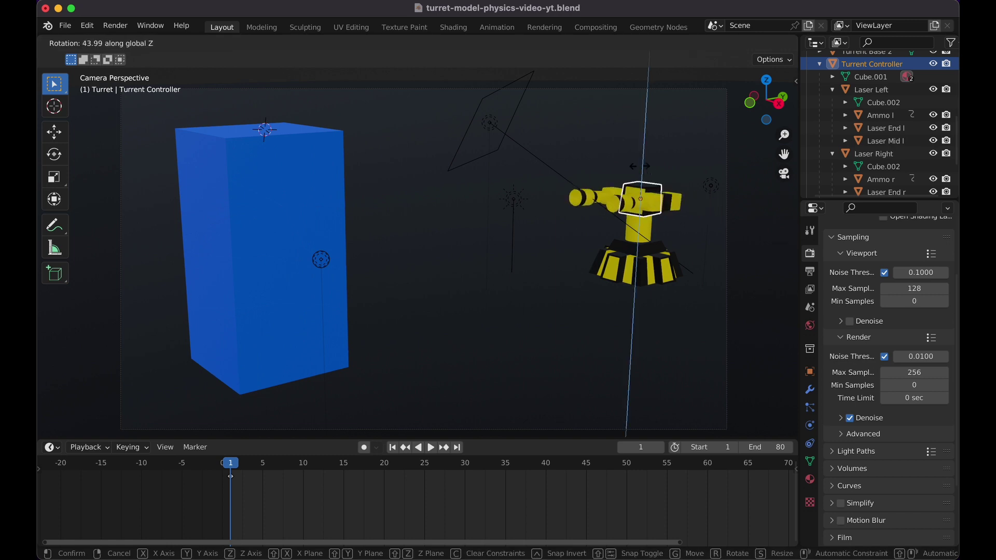
{"action": "left_click", "coordinate": [642, 170]}
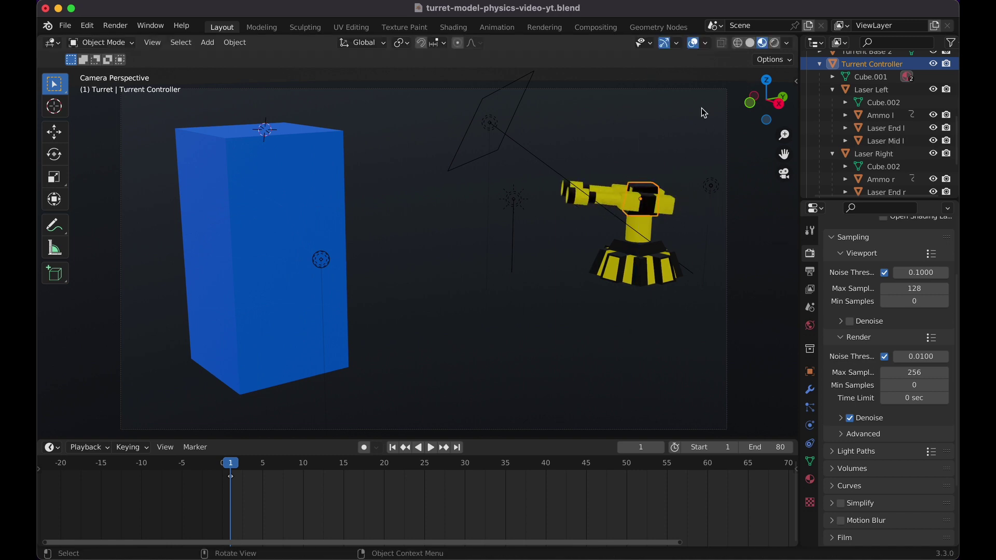
{"action": "left_click", "coordinate": [775, 41]}
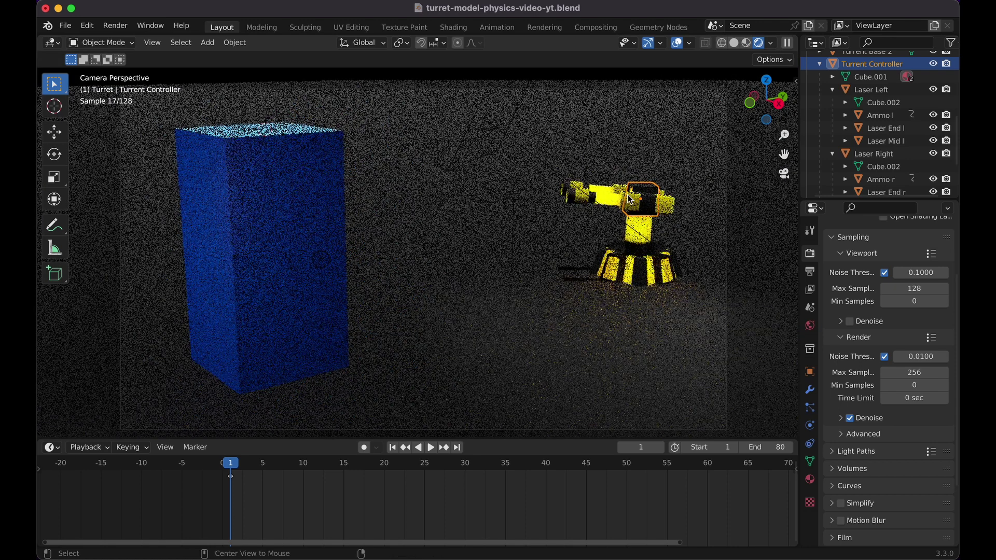
Clear the Turrent Controller's rotation and play the animation up to frame 44.
{"action": "key", "text": "alt+r"}
{"action": "key", "text": "space"}
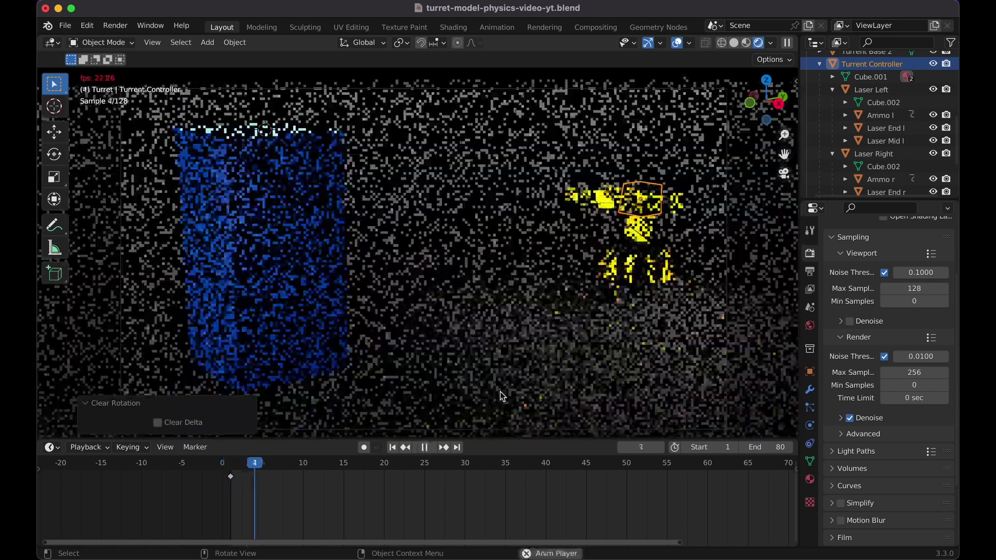
{"action": "key", "text": "space"}
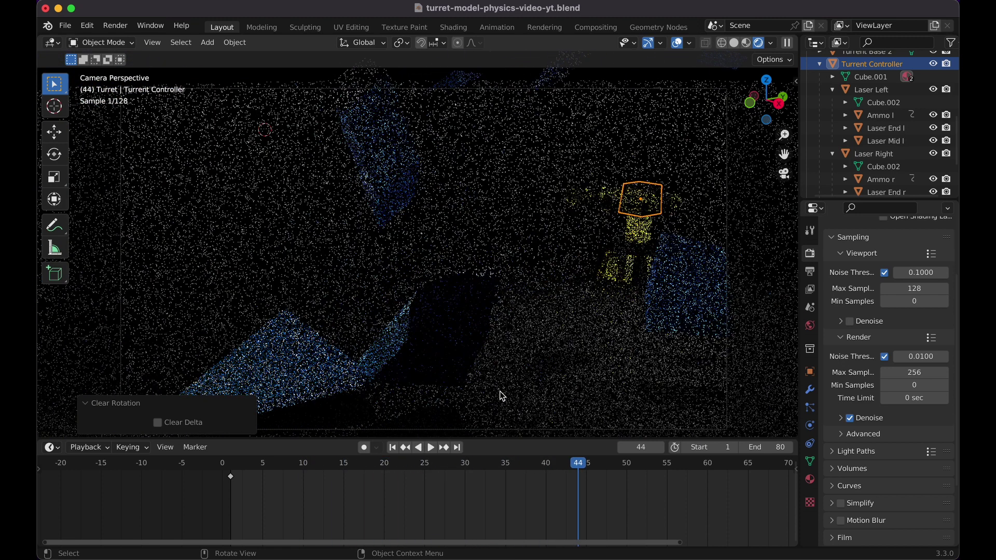
Set the scene's render output file format to FFmpeg Video.
{"action": "left_click", "coordinate": [810, 271]}
{"action": "scroll", "coordinate": [841, 272], "scroll_direction": "up", "scroll_amount": 4}
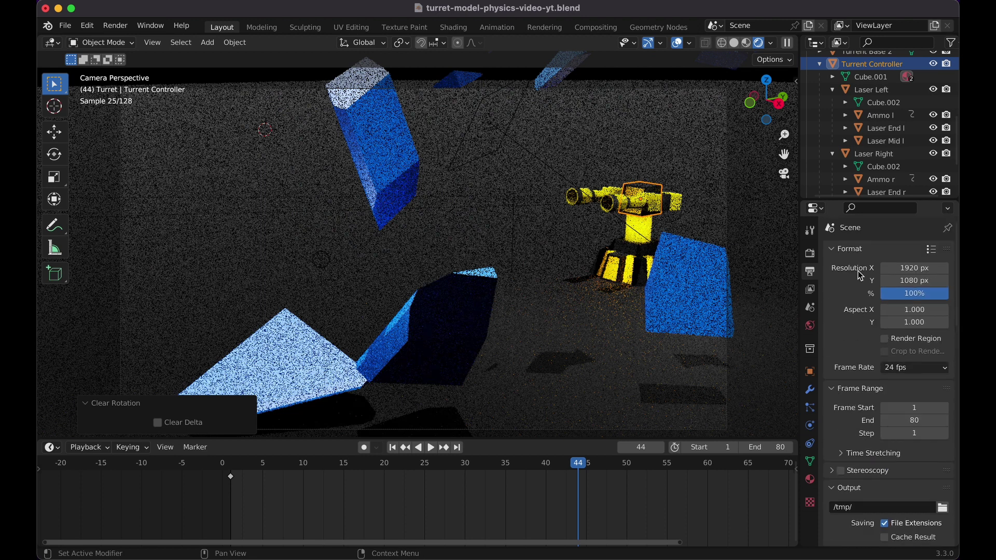
{"action": "scroll", "coordinate": [867, 274], "scroll_direction": "down", "scroll_amount": 3}
{"action": "scroll", "coordinate": [838, 324], "scroll_direction": "down", "scroll_amount": 1}
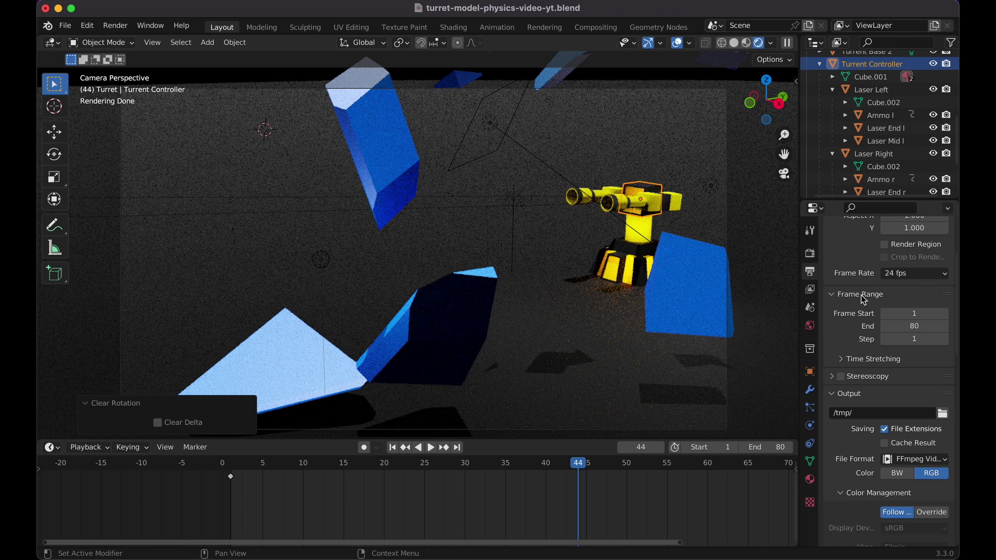
{"action": "scroll", "coordinate": [864, 300], "scroll_direction": "down", "scroll_amount": 3}
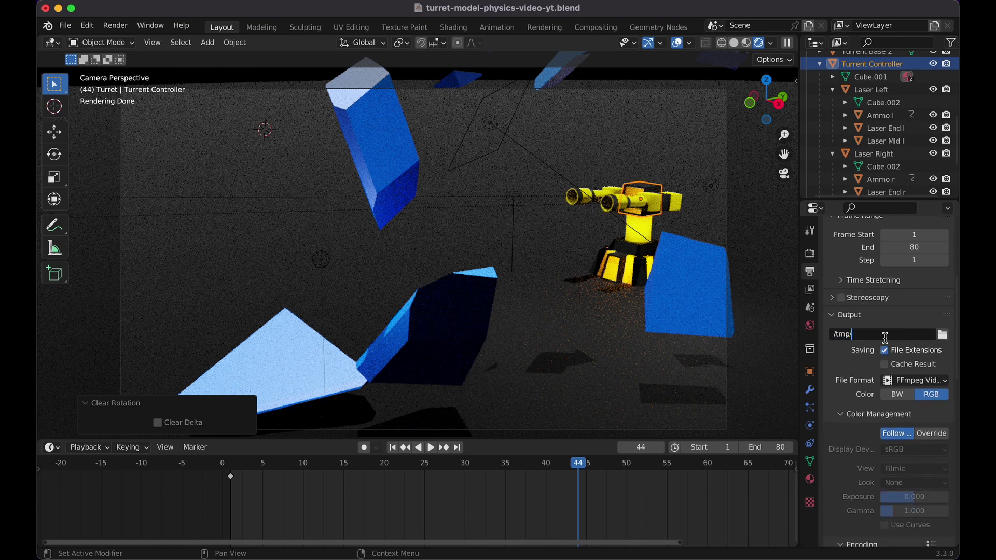
{"action": "left_click", "coordinate": [937, 384]}
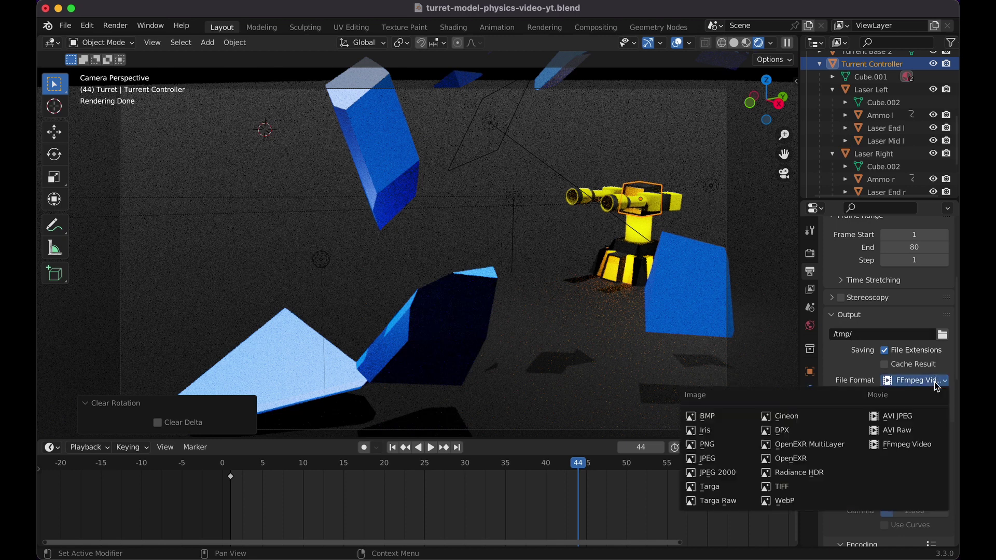
{"action": "left_click", "coordinate": [910, 446]}
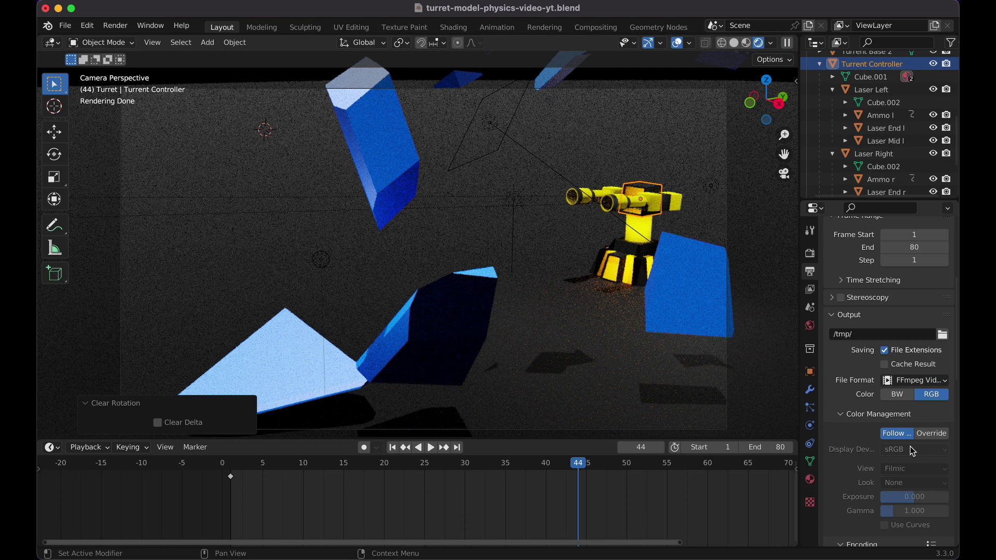
Set the video encoding container to MPEG-4 and look over the remaining output settings.
{"action": "scroll", "coordinate": [912, 450], "scroll_direction": "down", "scroll_amount": 8}
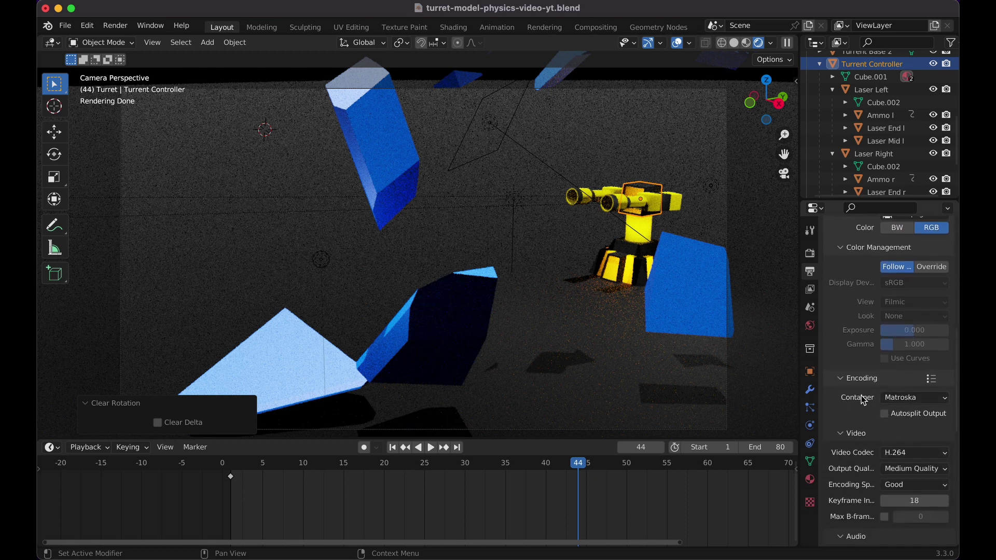
{"action": "left_click", "coordinate": [914, 398]}
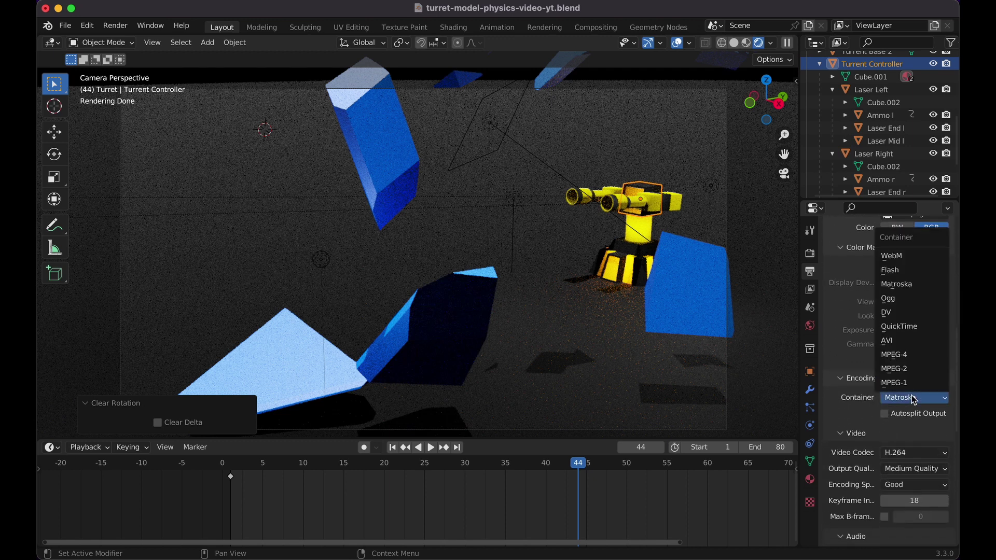
{"action": "left_click", "coordinate": [911, 356]}
{"action": "scroll", "coordinate": [876, 425], "scroll_direction": "down", "scroll_amount": 3}
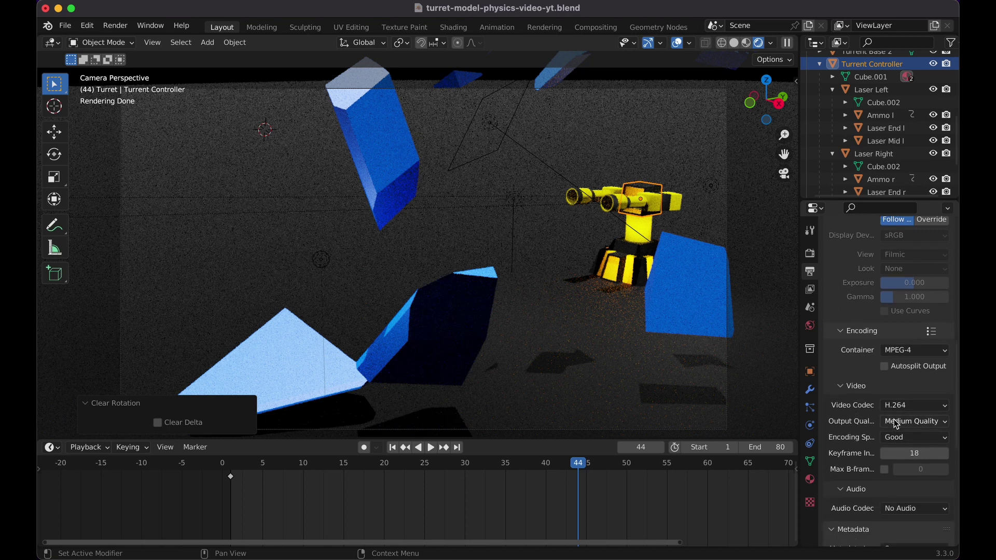
{"action": "left_click", "coordinate": [896, 424]}
{"action": "scroll", "coordinate": [882, 422], "scroll_direction": "down", "scroll_amount": 15}
{"action": "scroll", "coordinate": [885, 418], "scroll_direction": "up", "scroll_amount": 20}
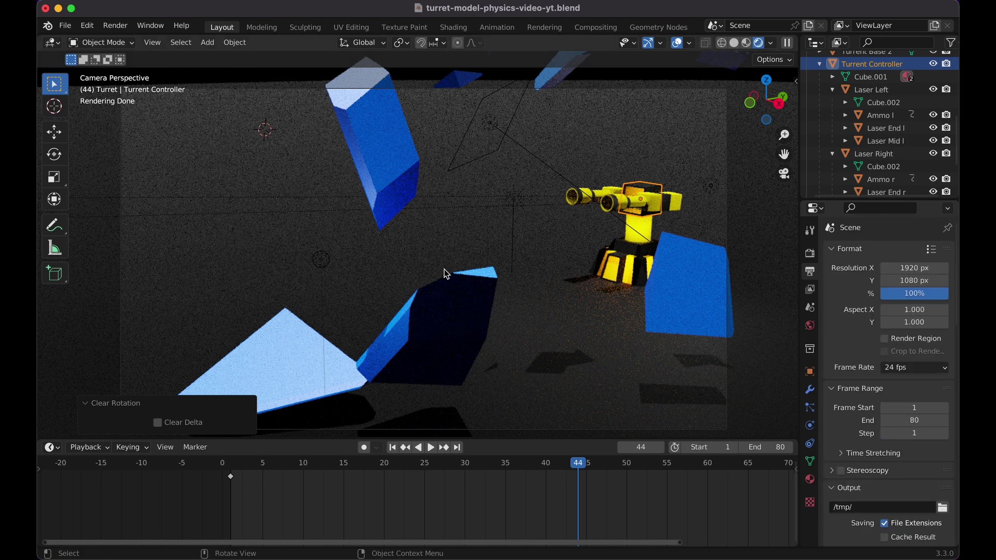
Try rendering the full animation and stop the render during frame 1.
{"action": "left_click", "coordinate": [115, 25]}
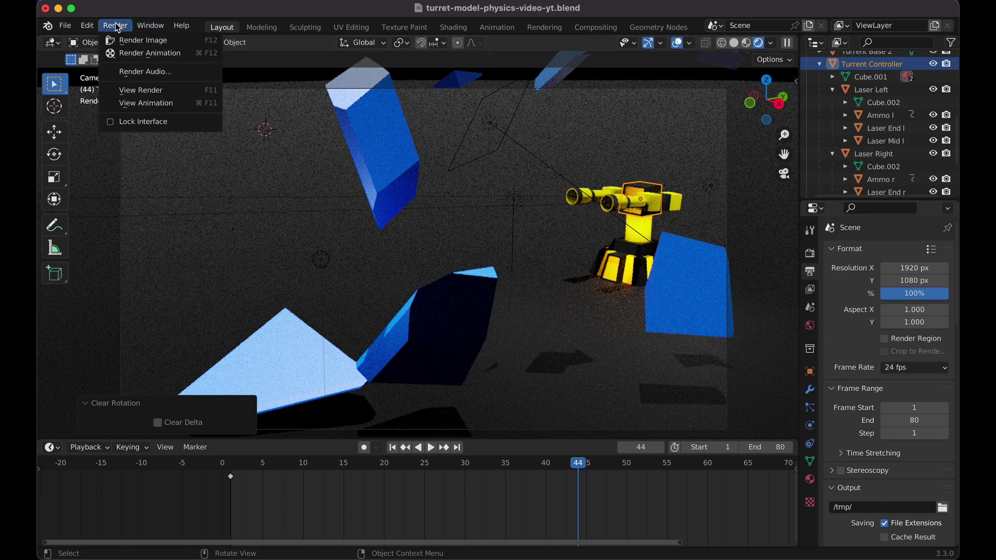
{"action": "left_click", "coordinate": [161, 53]}
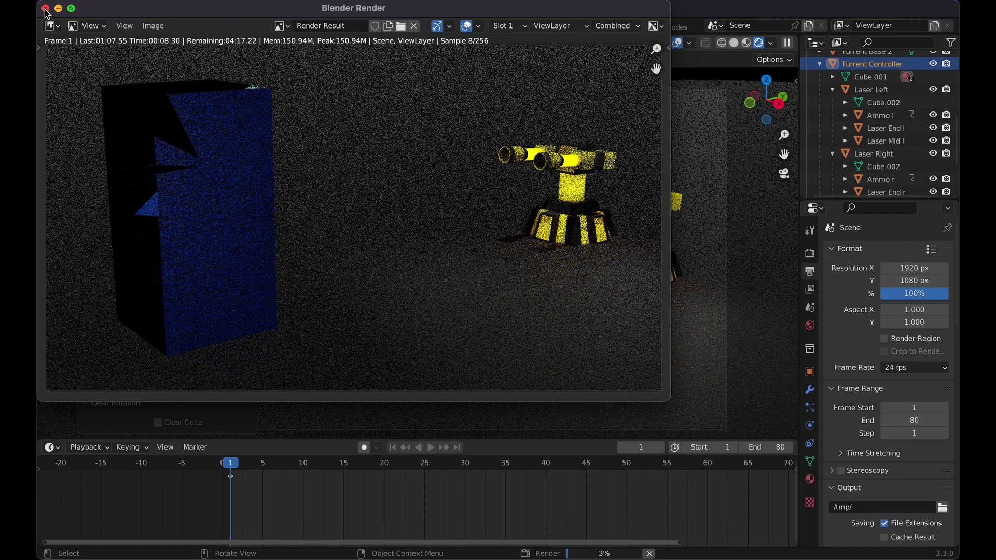
{"action": "key", "text": "Escape"}
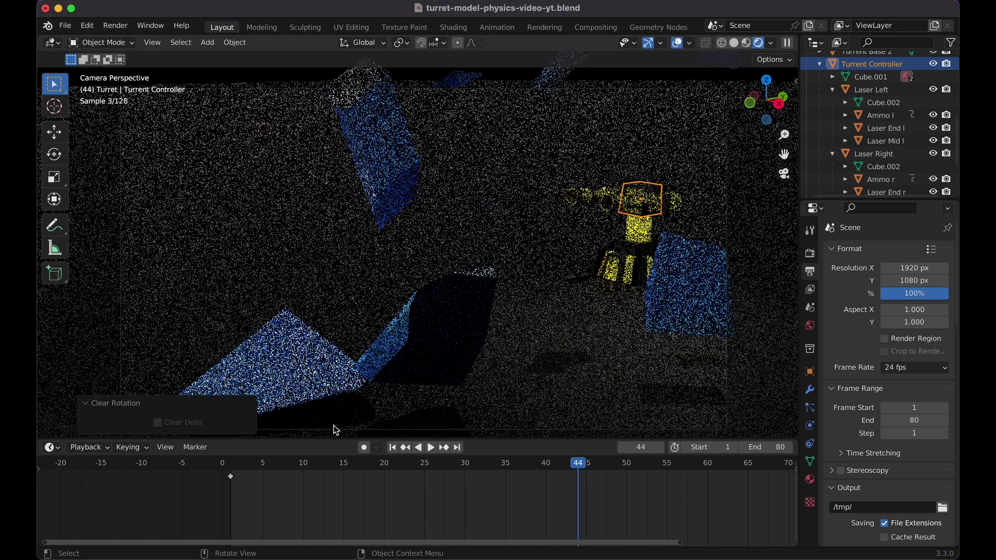
Return to frame 1 and scale the Main Cube up uniformly by about 1.004.
{"action": "key", "text": "shift+Left"}
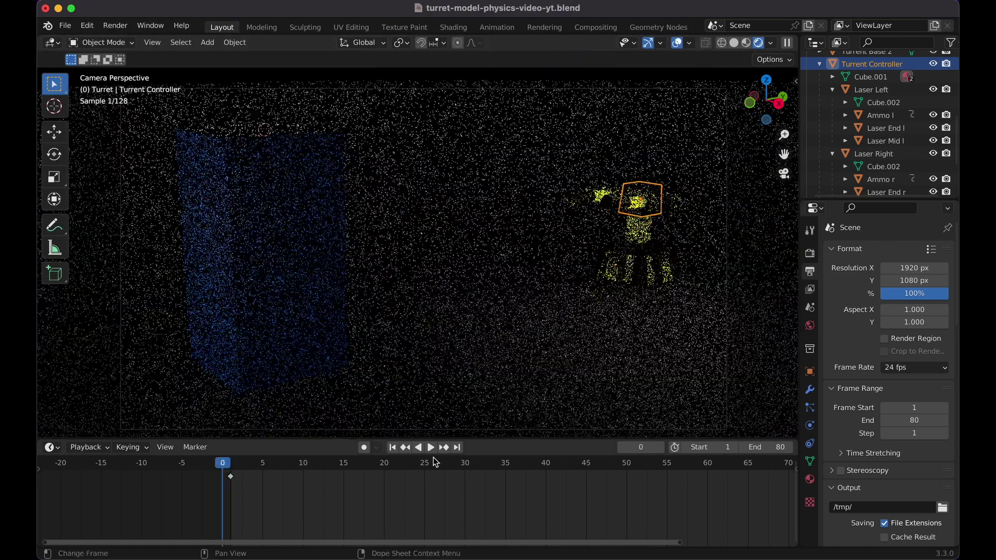
{"action": "scroll", "coordinate": [861, 145], "scroll_direction": "up", "scroll_amount": 3}
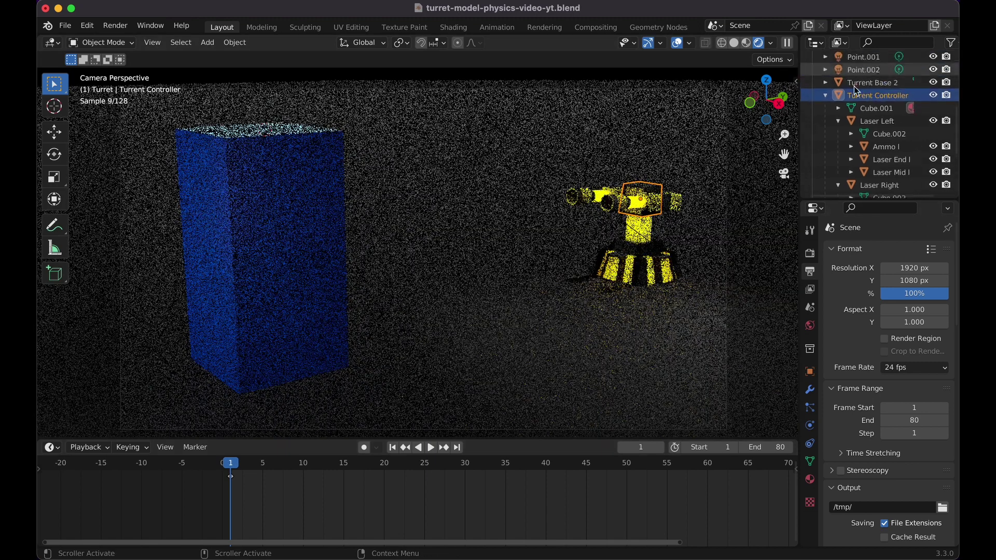
{"action": "left_click", "coordinate": [826, 95]}
{"action": "scroll", "coordinate": [882, 119], "scroll_direction": "up", "scroll_amount": 2}
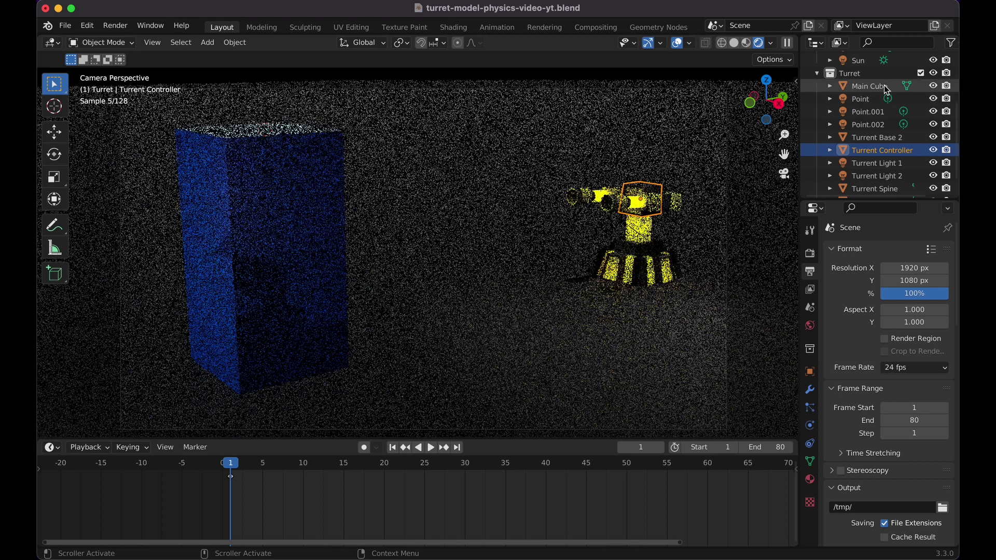
{"action": "left_click", "coordinate": [867, 86]}
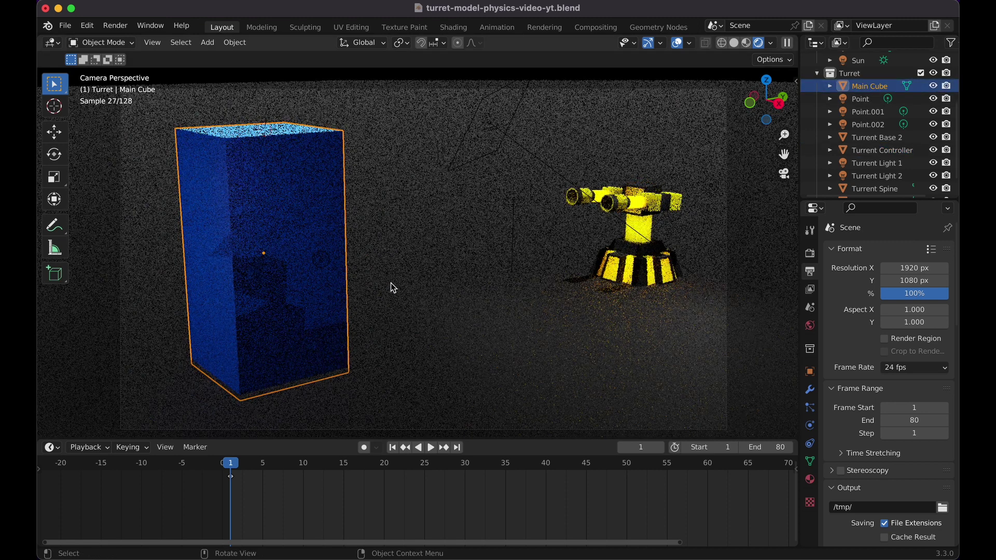
{"action": "key", "text": "s"}
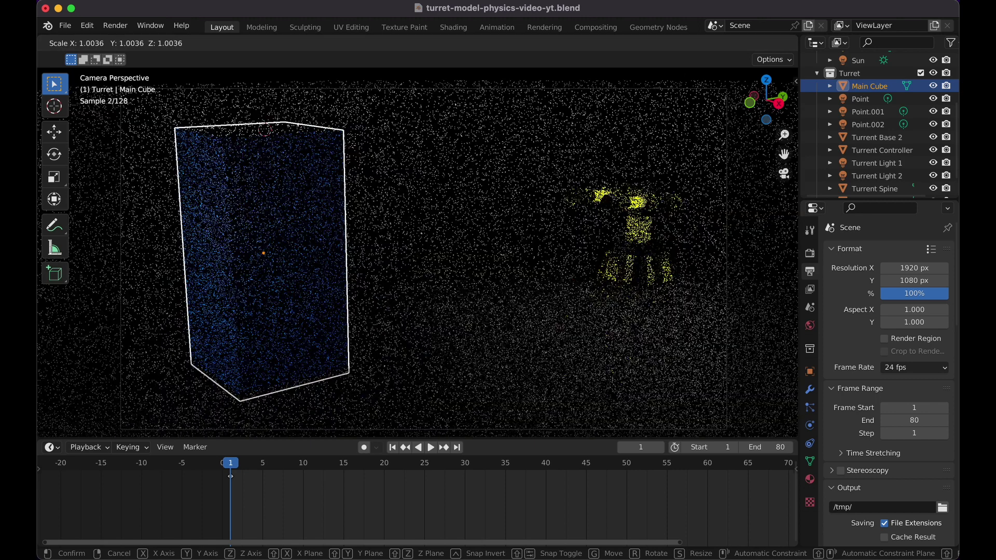
{"action": "key", "text": "Return"}
Keyframe the Main Cube's viewport and render visibility as enabled at frame 1.
{"action": "left_click", "coordinate": [810, 370]}
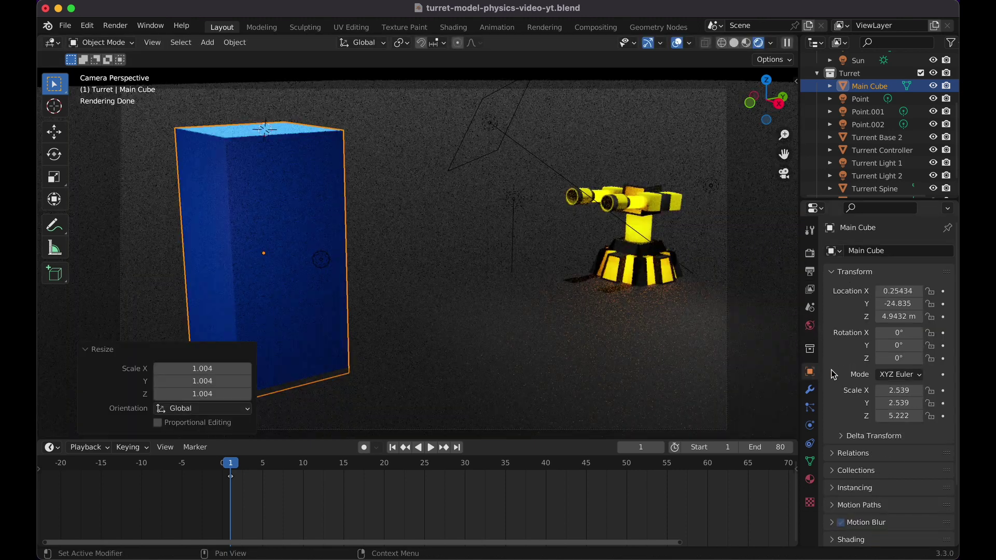
{"action": "scroll", "coordinate": [832, 374], "scroll_direction": "down", "scroll_amount": 3}
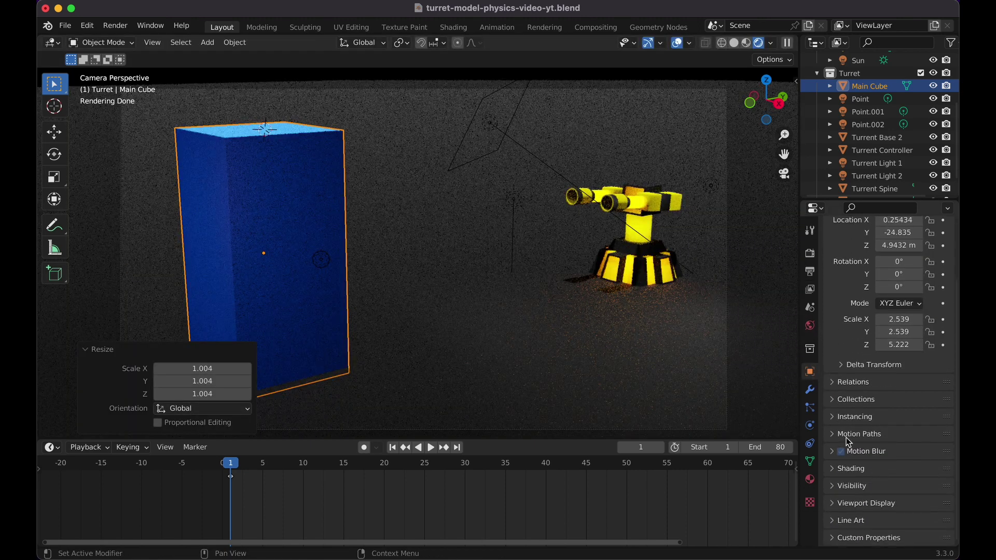
{"action": "left_click", "coordinate": [832, 487]}
{"action": "scroll", "coordinate": [833, 490], "scroll_direction": "down", "scroll_amount": 7}
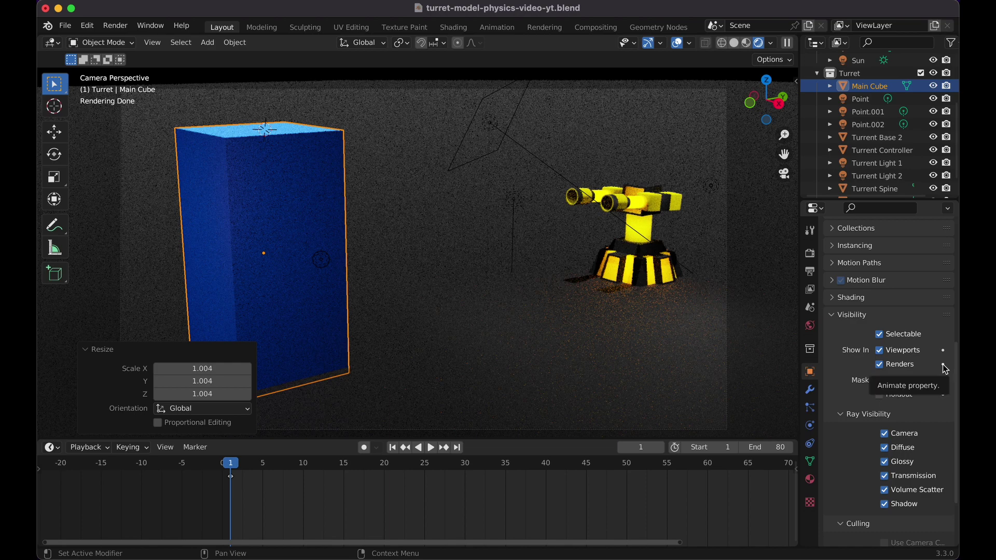
{"action": "left_click", "coordinate": [946, 369]}
{"action": "left_click", "coordinate": [944, 350]}
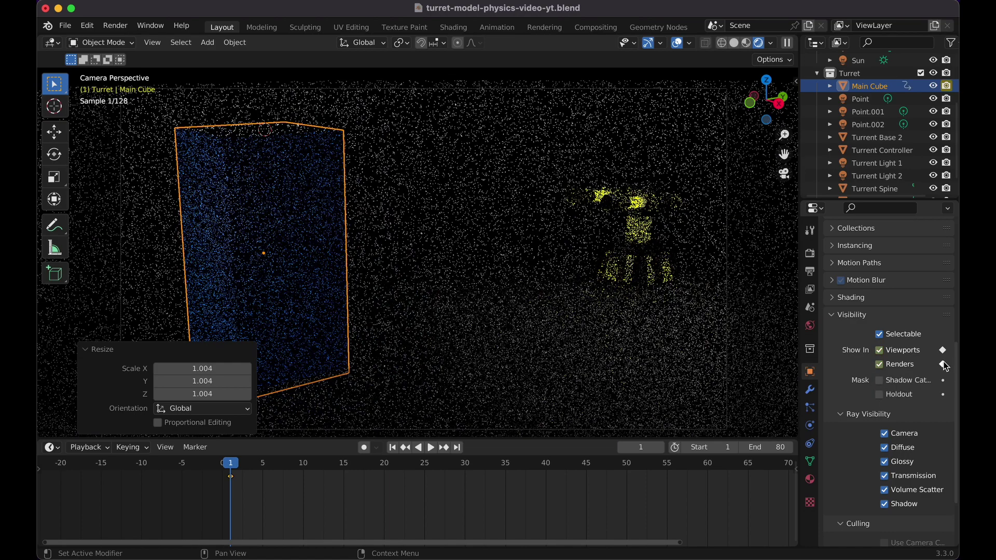
Disable the Main Cube's viewport and render visibility at frame 8 and keyframe both settings there.
{"action": "key", "text": "space"}
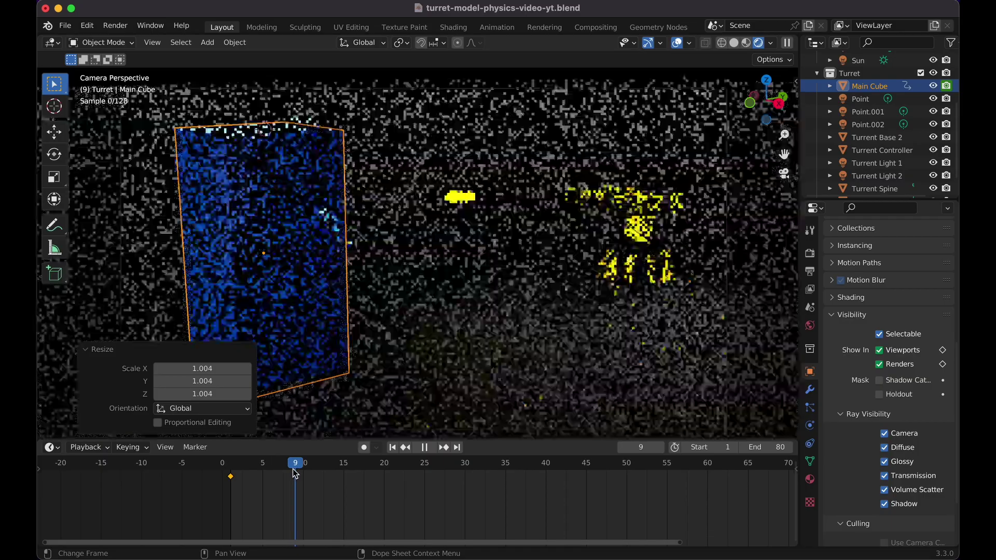
{"action": "left_click", "coordinate": [291, 470]}
{"action": "key", "text": "space"}
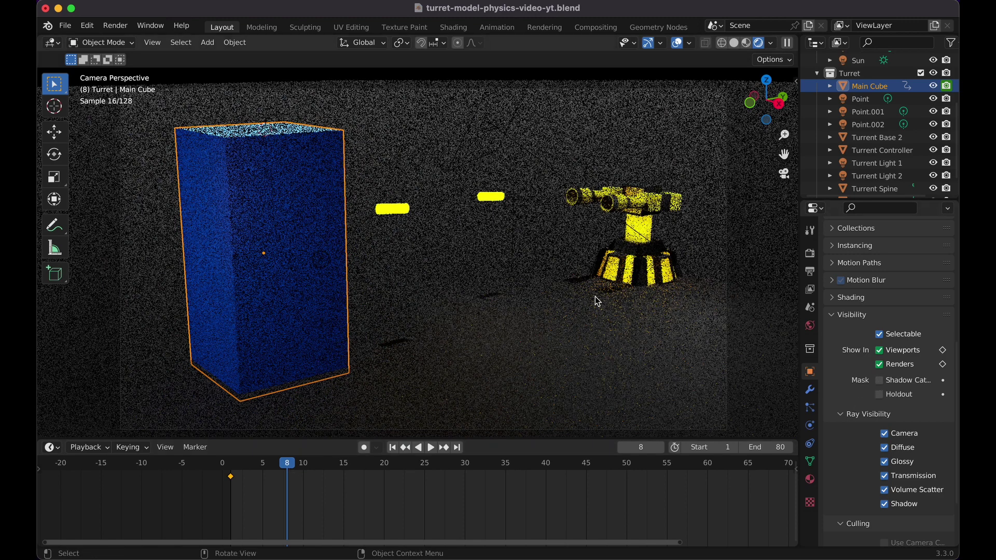
{"action": "key", "text": "h"}
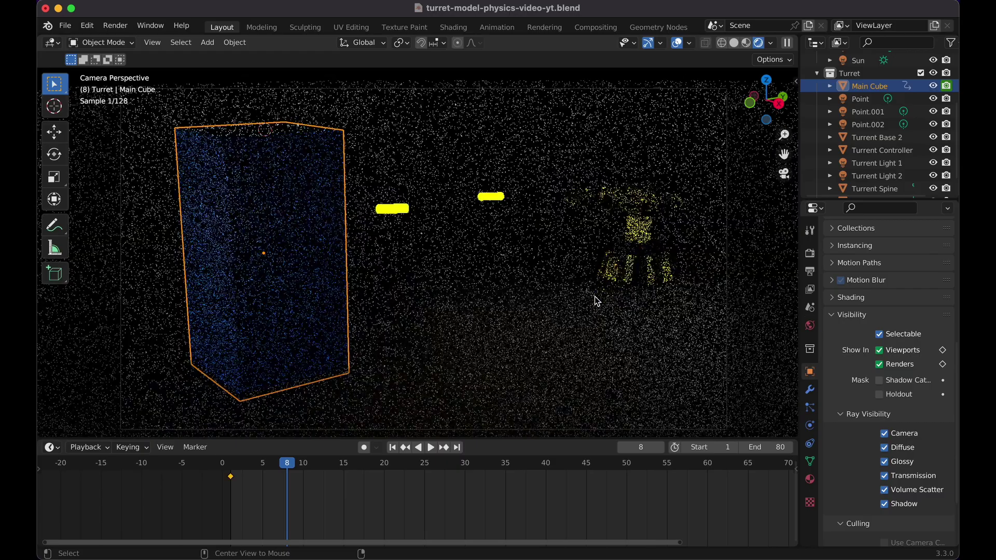
{"action": "left_click", "coordinate": [880, 350]}
{"action": "left_click", "coordinate": [883, 366]}
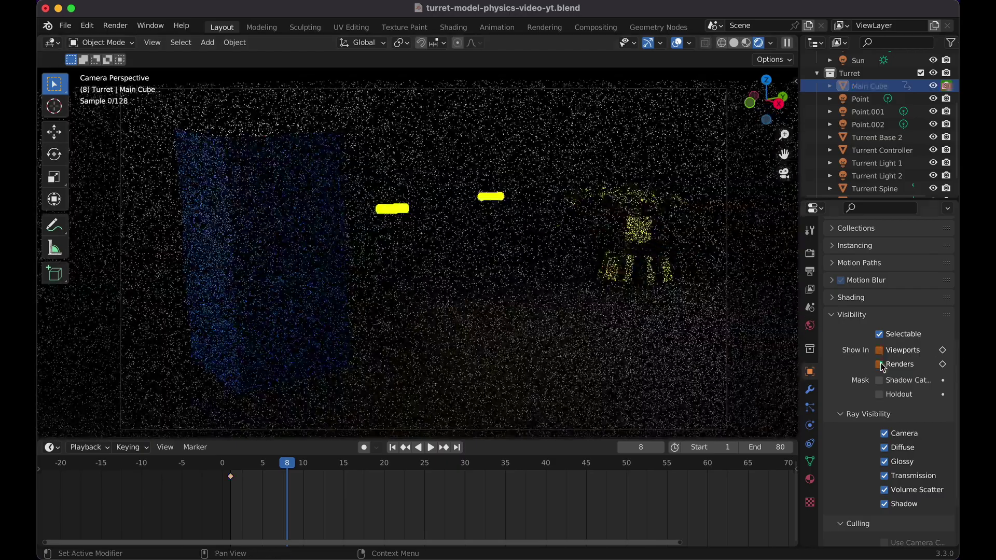
{"action": "left_click", "coordinate": [943, 351]}
{"action": "left_click", "coordinate": [943, 364]}
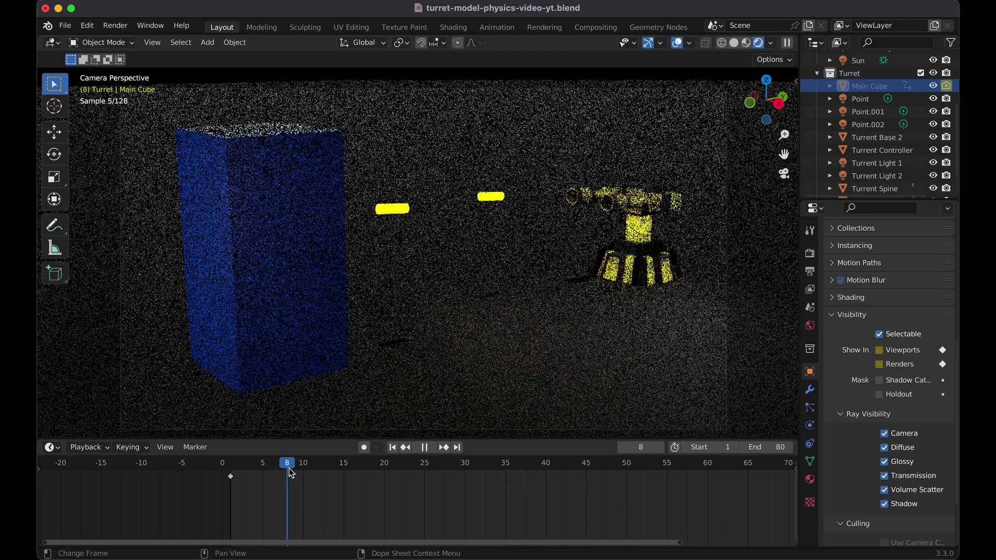
Play the animation from the start in Rendered and Material Preview shading to check the Main Cube's disappearance.
{"action": "left_click_drag", "start_coordinate": [292, 474], "coordinate": [230, 476]}
{"action": "key", "text": "space"}
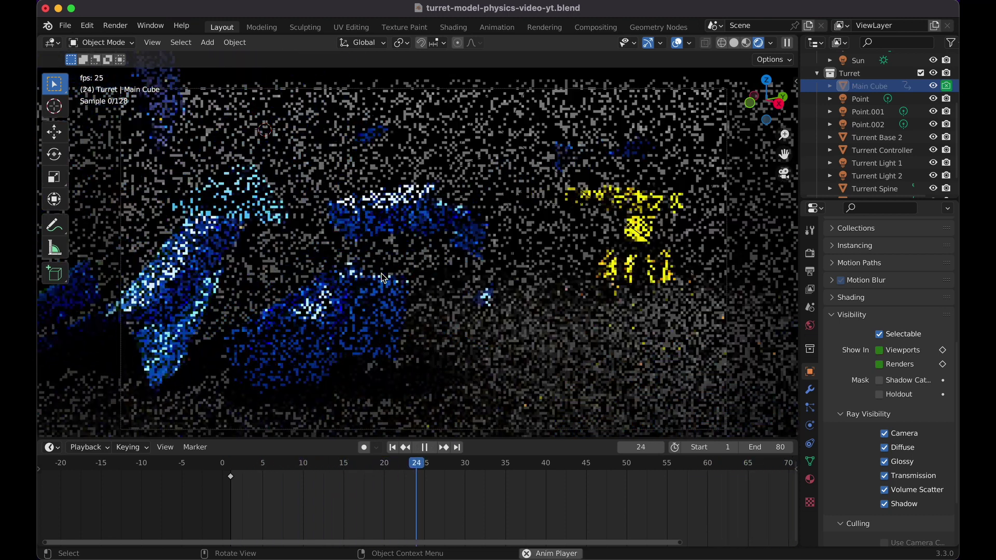
{"action": "key", "text": "space"}
{"action": "left_click", "coordinate": [746, 42]}
{"action": "key", "text": "shift+Left"}
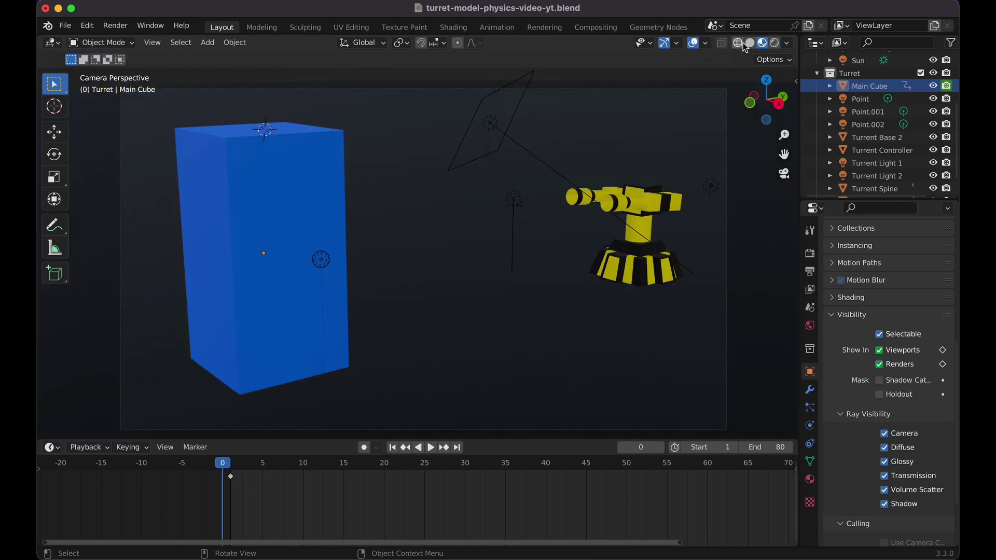
{"action": "key", "text": "space"}
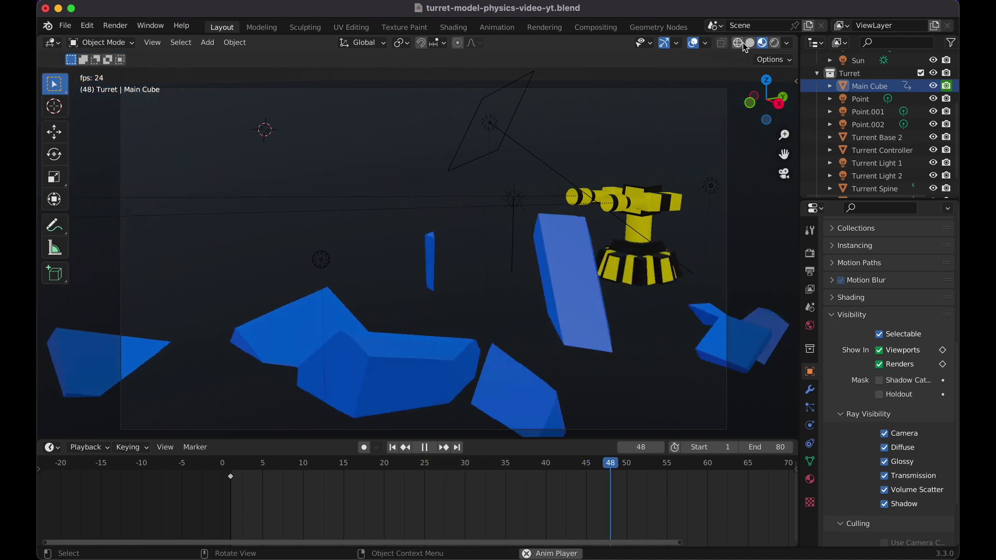
{"action": "key", "text": "space"}
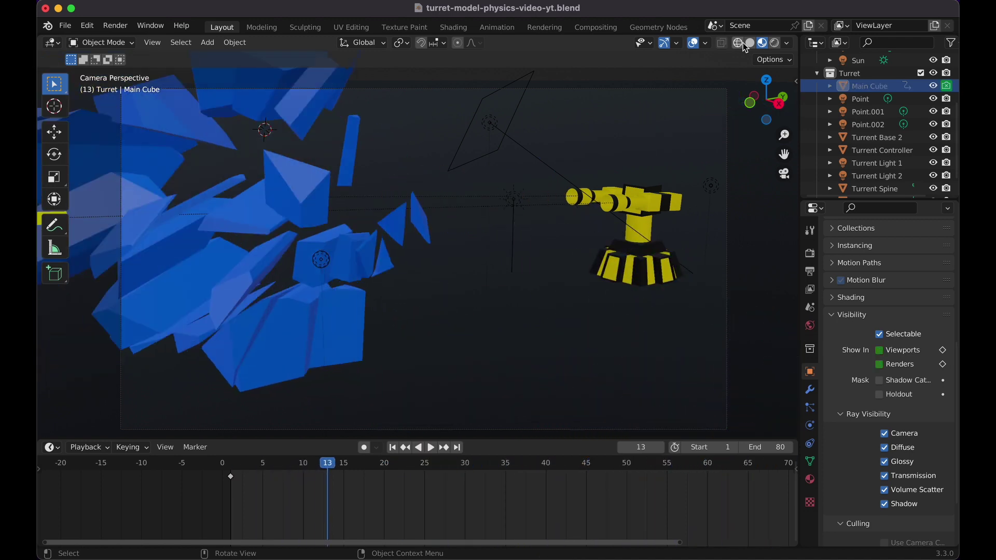
Render the full turret animation with the keyframed Main Cube visibility.
{"action": "left_click", "coordinate": [115, 25]}
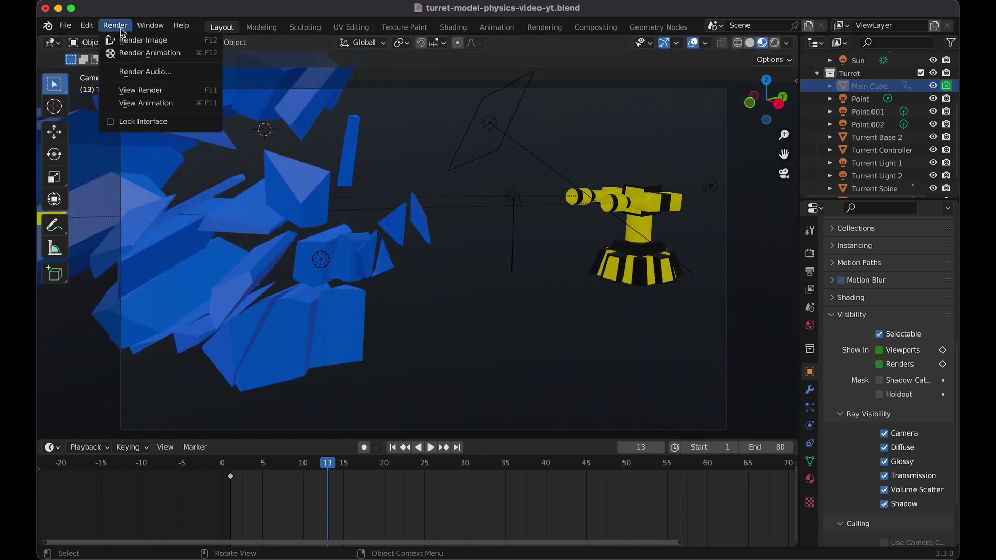
{"action": "left_click", "coordinate": [150, 53]}
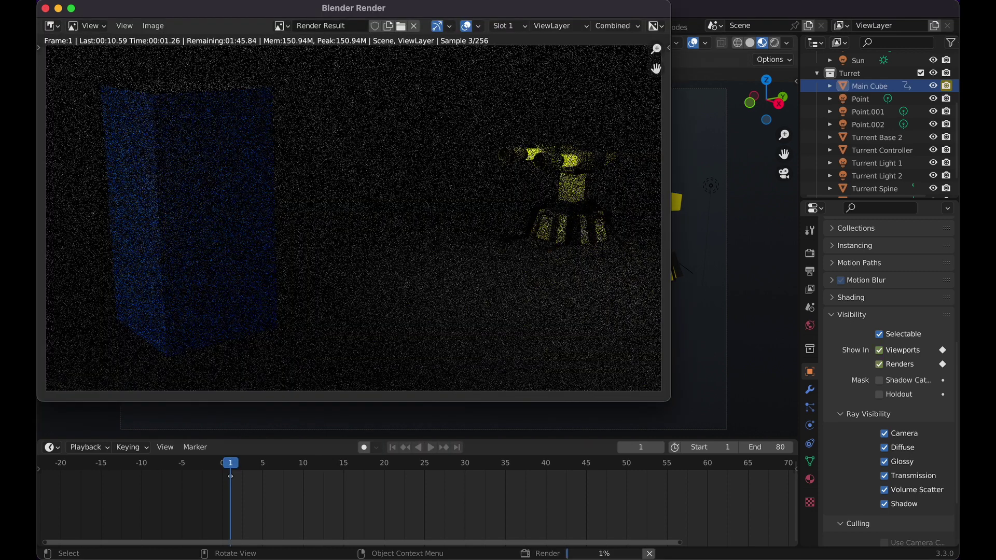